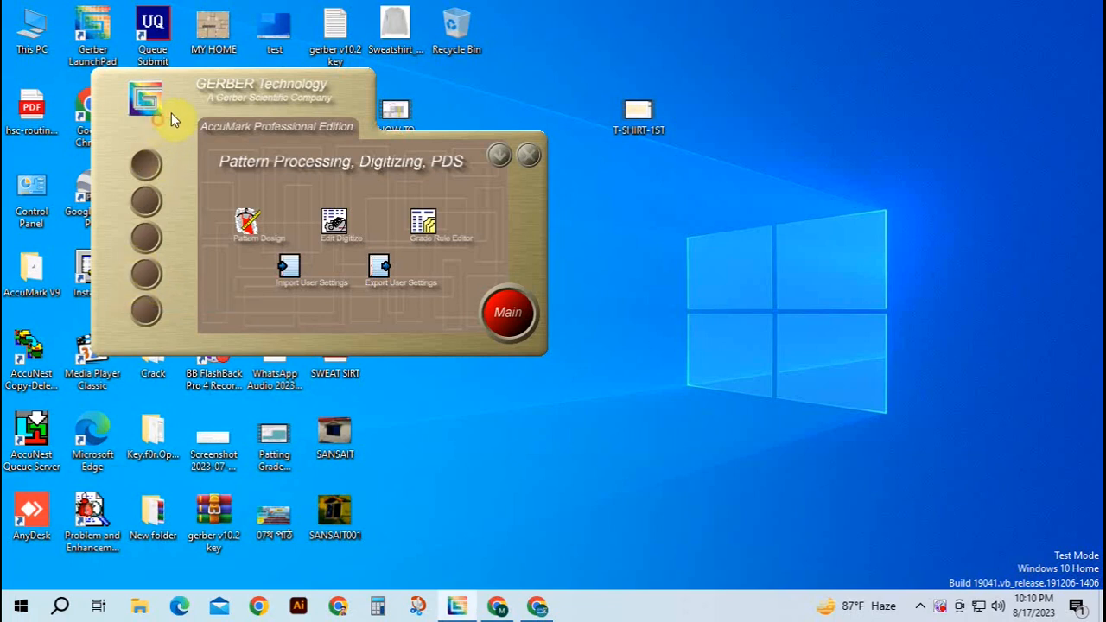
Launch AccuMark Explorer from the Gerber LaunchPad utilities and show the contents of the DATA90 storage area
left_click(146, 276)
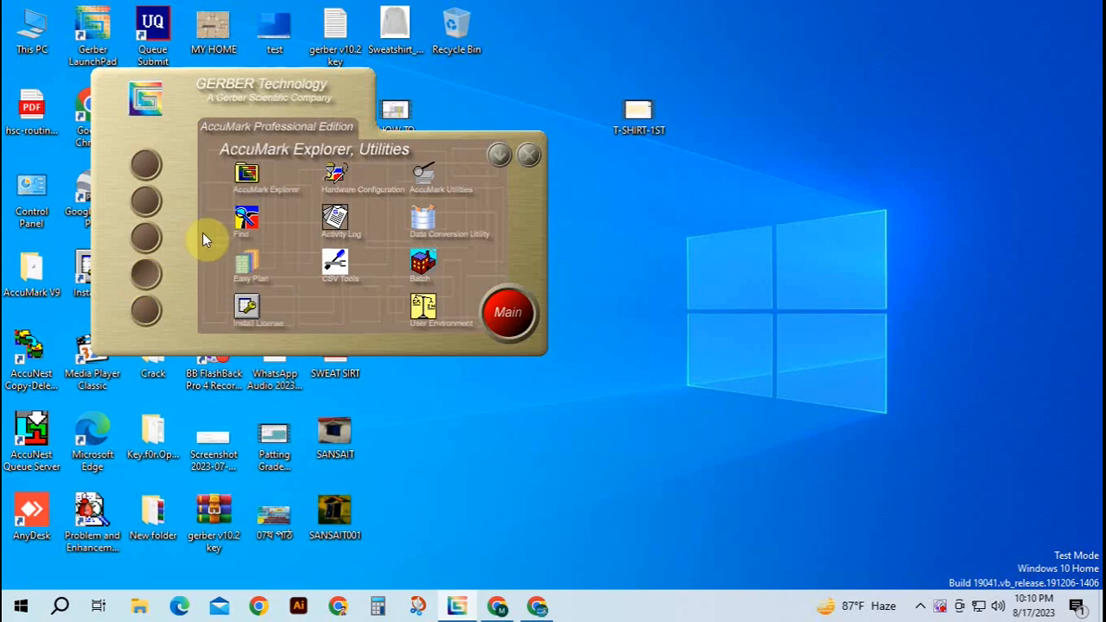
left_click(247, 178)
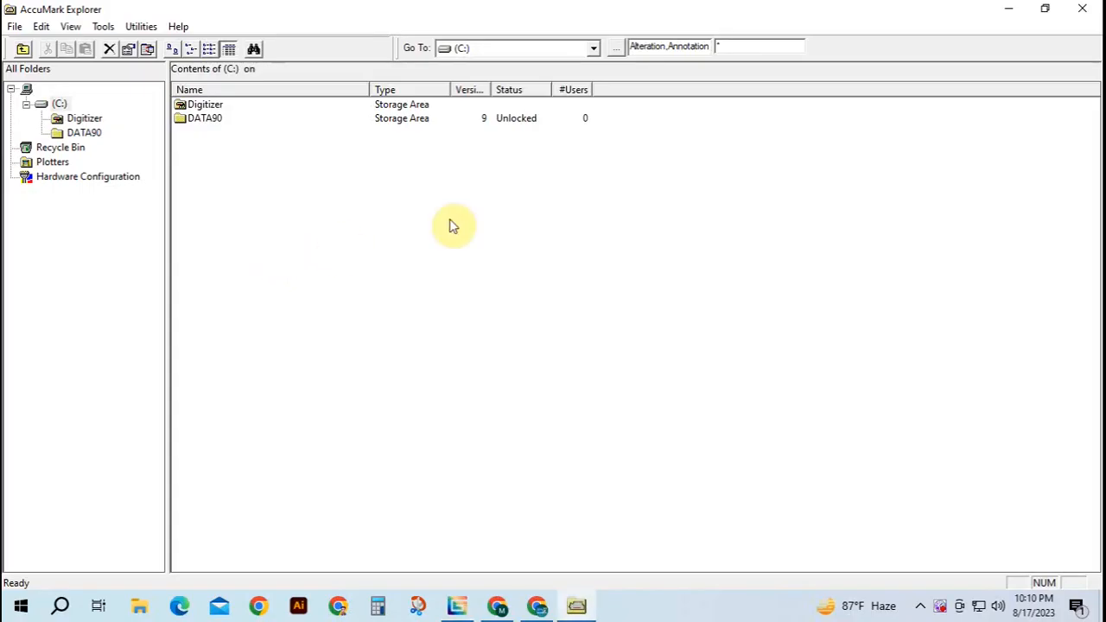
left_click(82, 134)
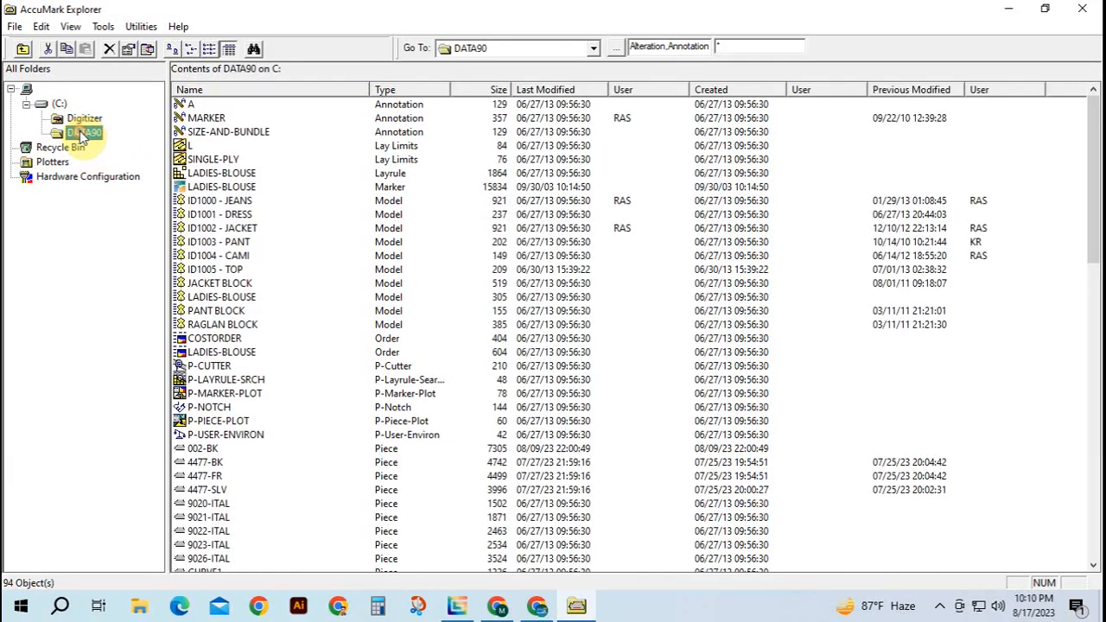
Filter the DATA90 contents by names matching 002*
left_click(752, 46)
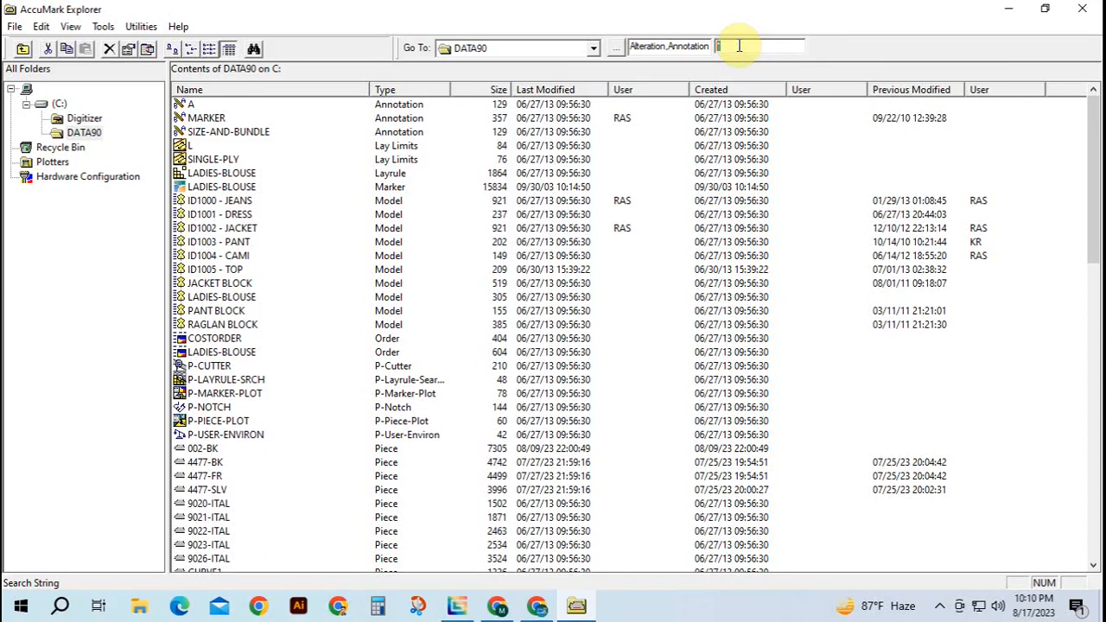
type("02")
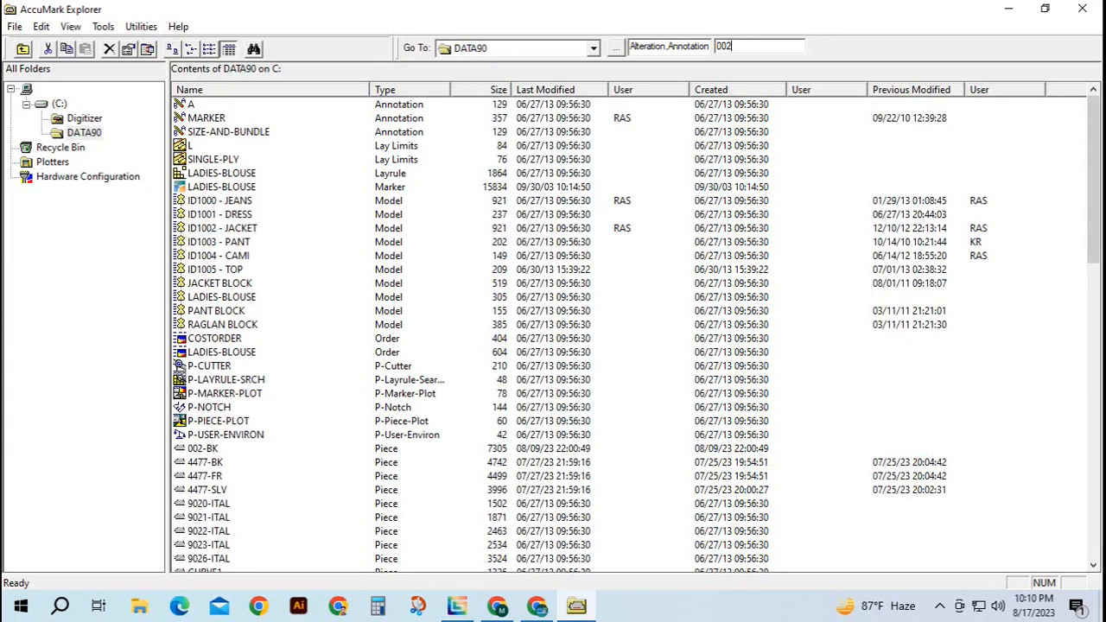
type("*")
key("Return")
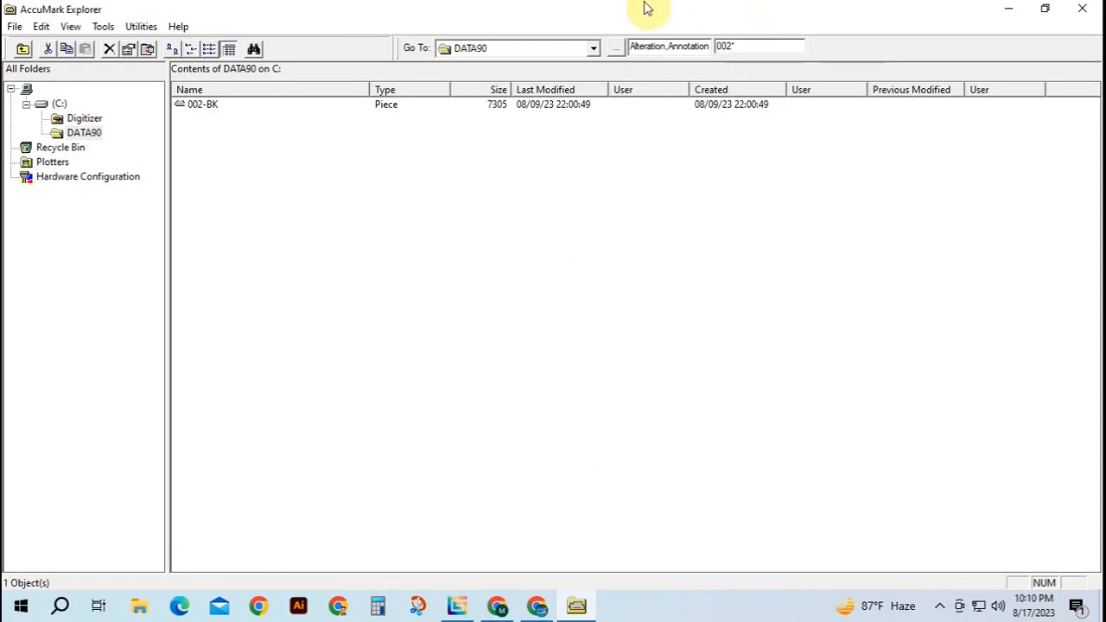
left_click(326, 180)
left_click(276, 195)
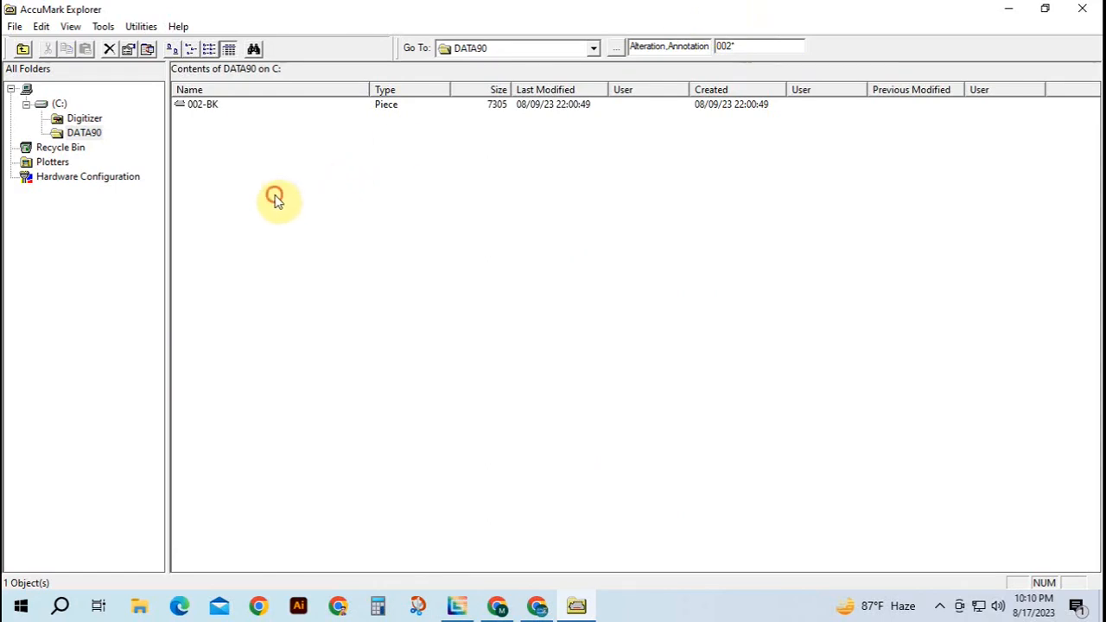
Open piece 002-BK in a separate Pattern Design work area and place it on the workspace
left_click(196, 105)
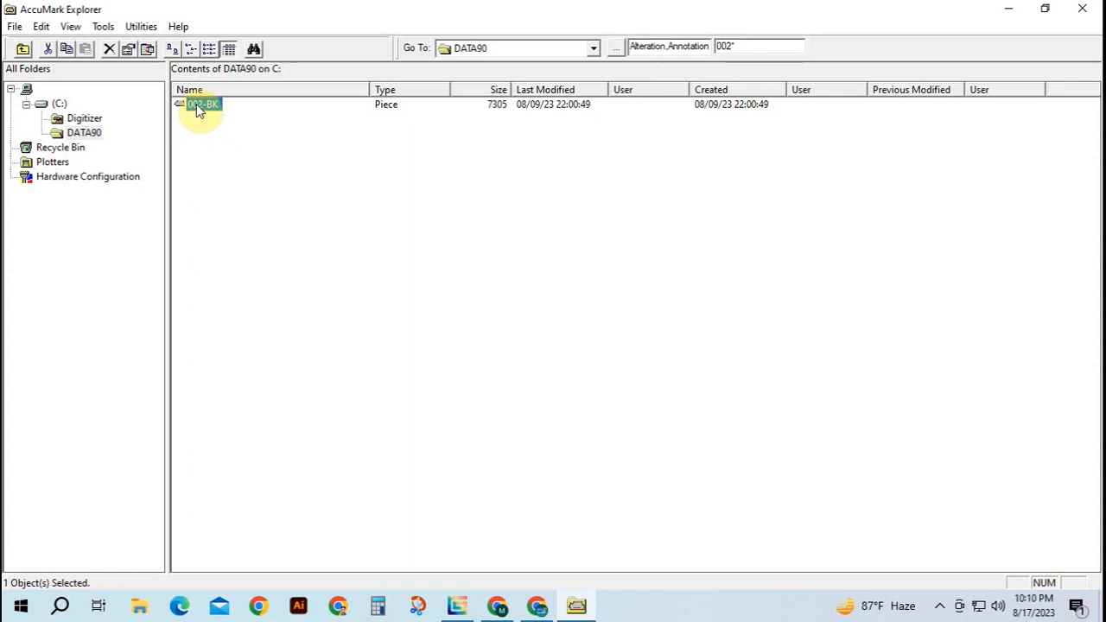
right_click(197, 104)
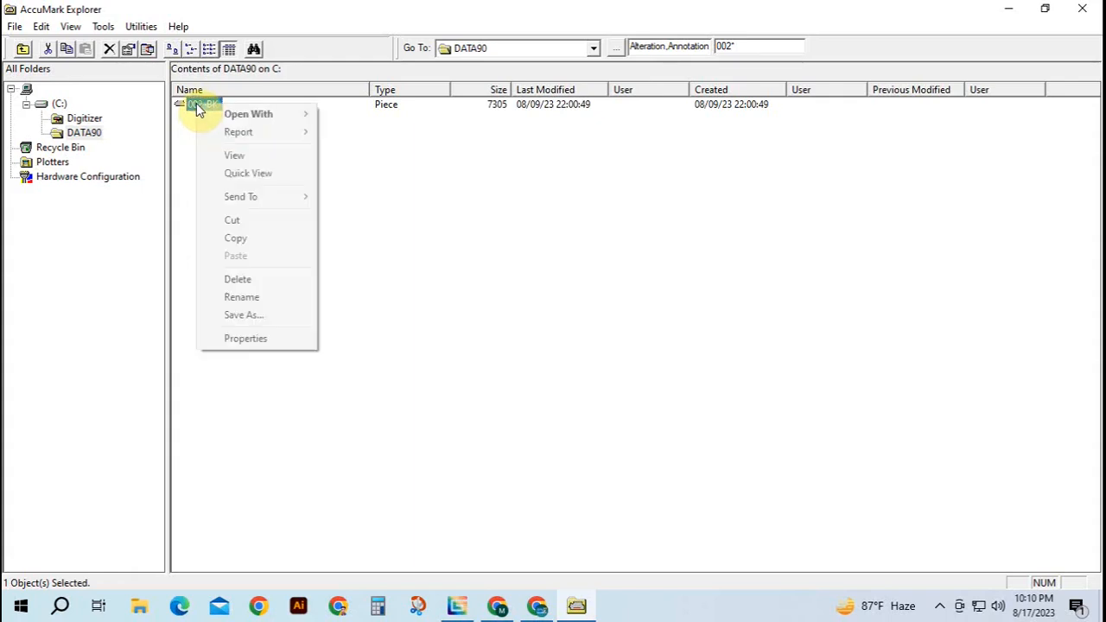
mouse_move(278, 115)
mouse_move(418, 132)
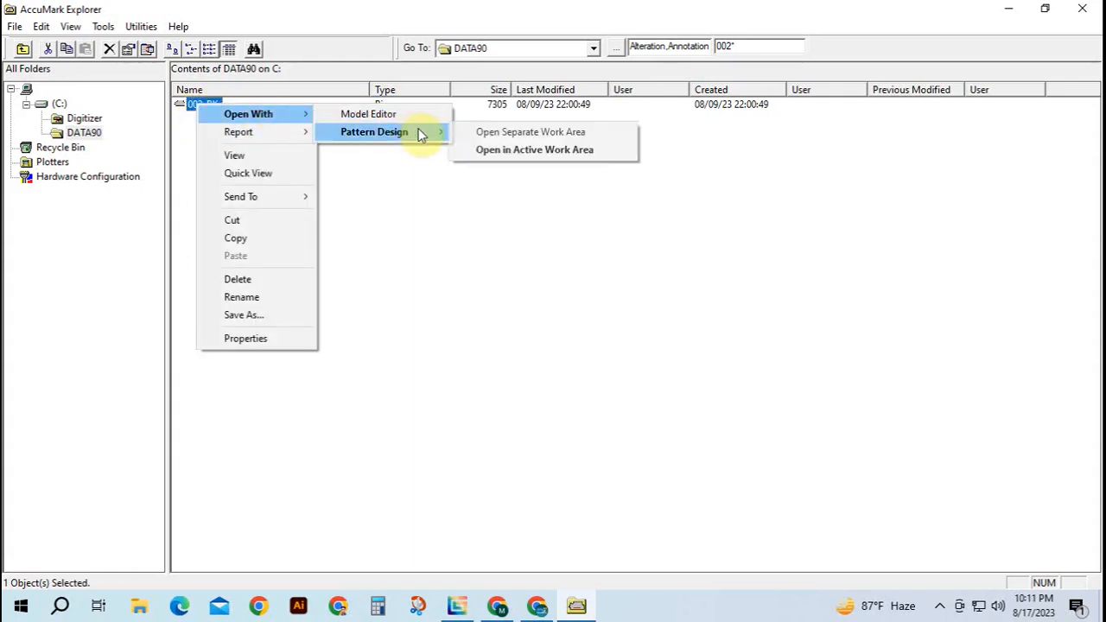
left_click(494, 134)
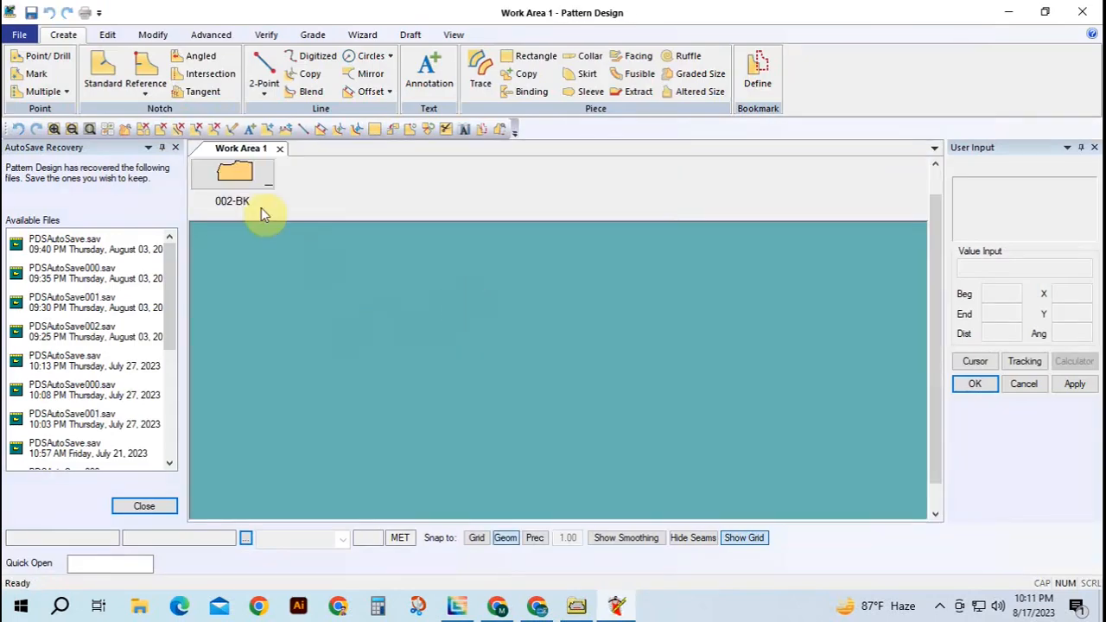
left_click_drag(261, 208, 383, 383)
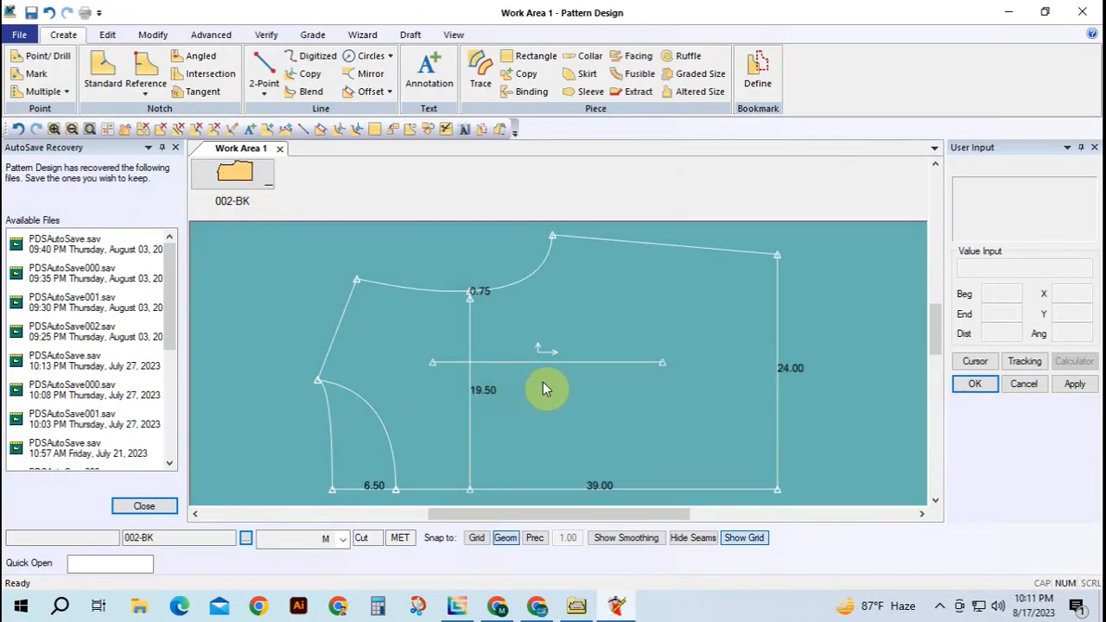
left_click_drag(542, 382, 497, 381)
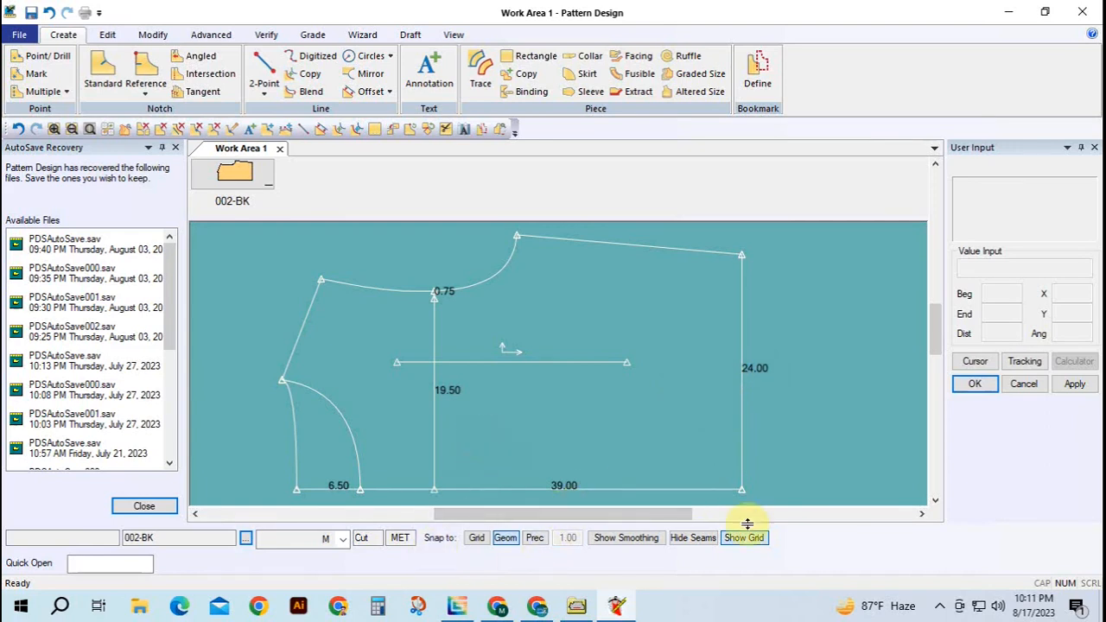
Open the SWEAT SIRT PDF measurement chart from the desktop, dismiss the restore-pages notice and maximize the window
left_click(1103, 612)
left_click(334, 352)
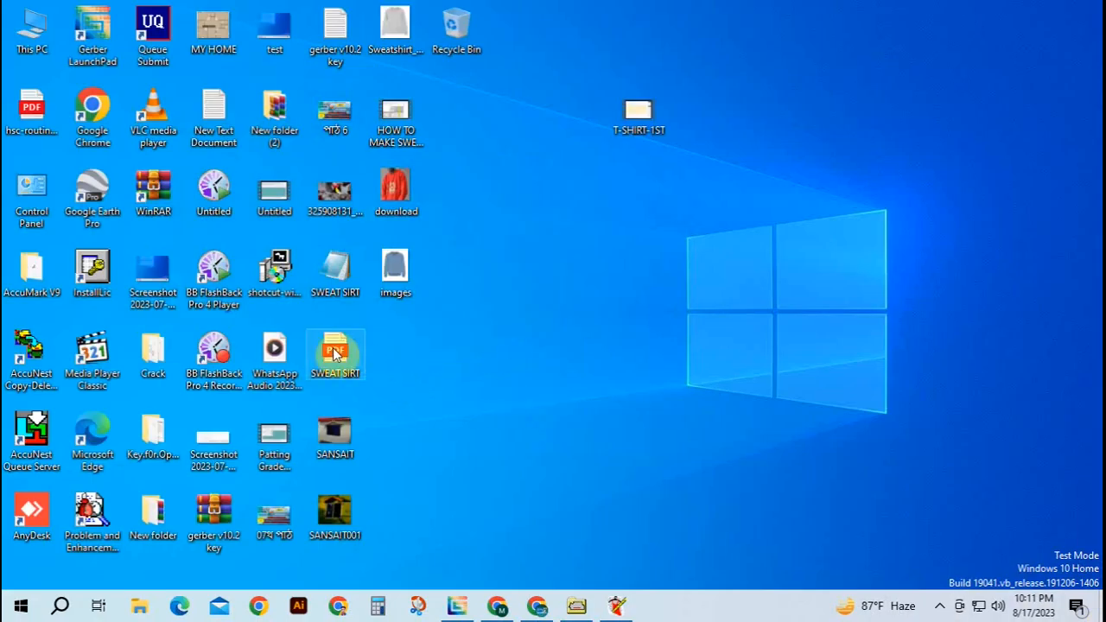
double_click(334, 352)
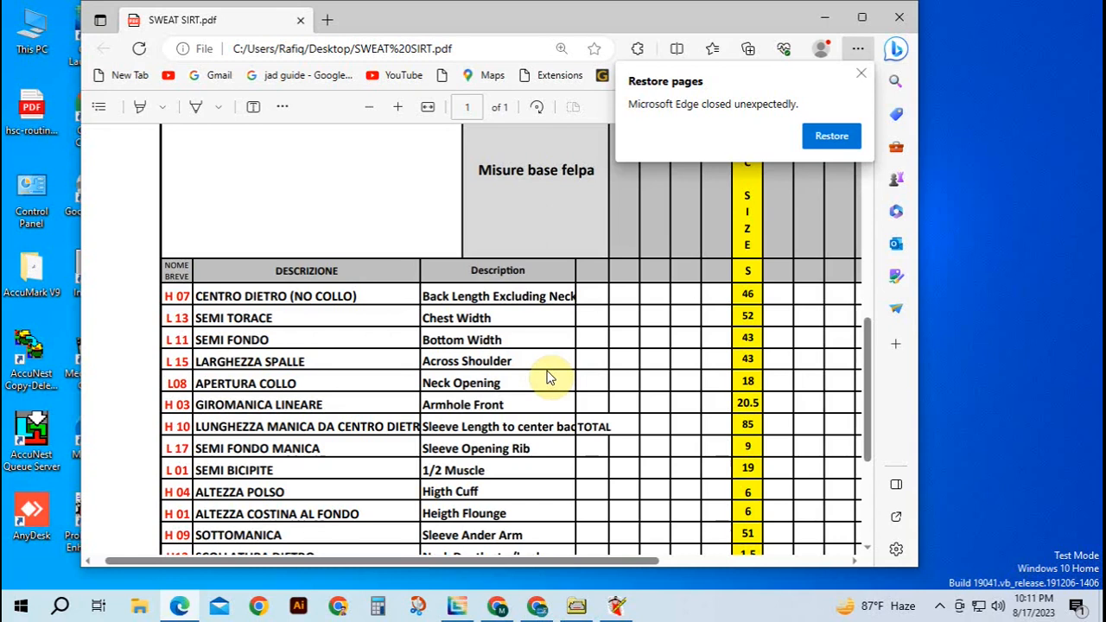
left_click(859, 75)
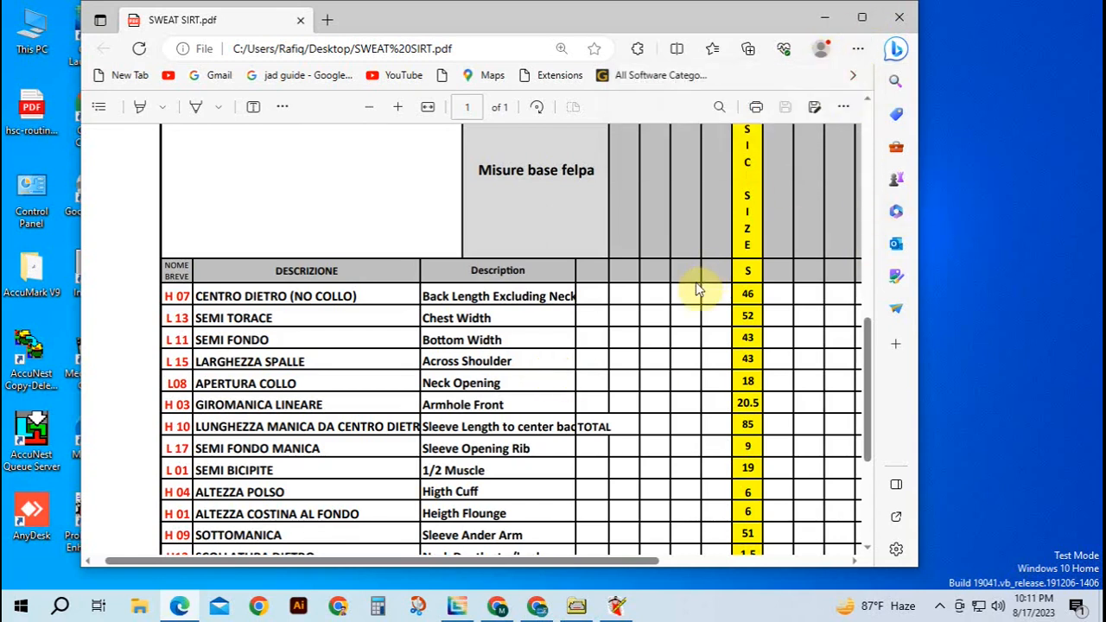
left_click(861, 18)
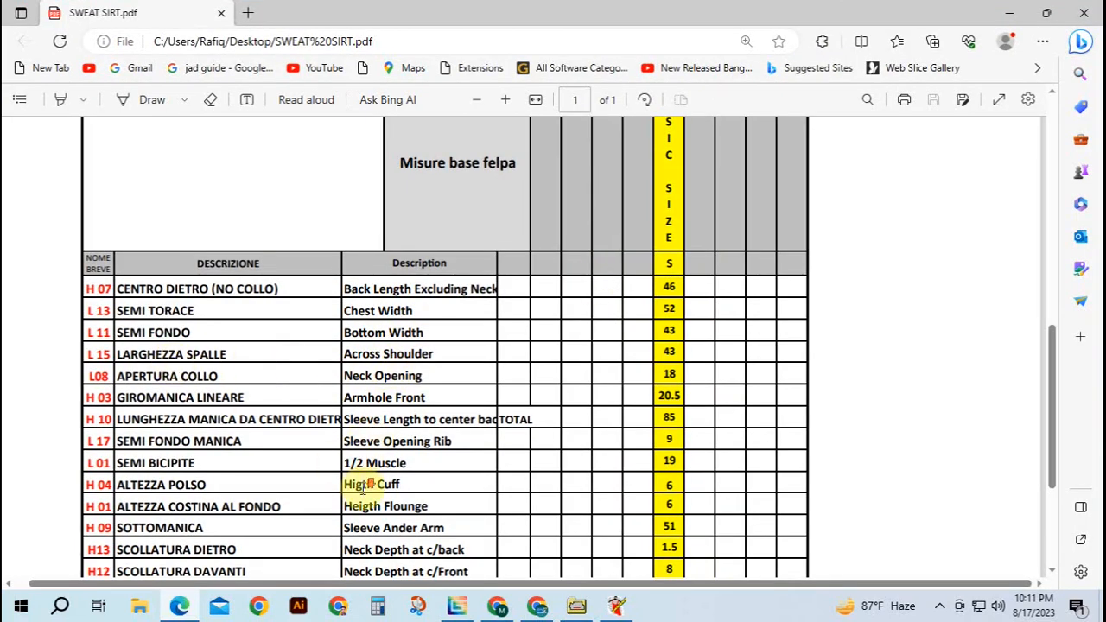
Examine the measurement chart down to its last rows, checking the size S value for Across Front to the middle
scroll(394, 432, "down", 1)
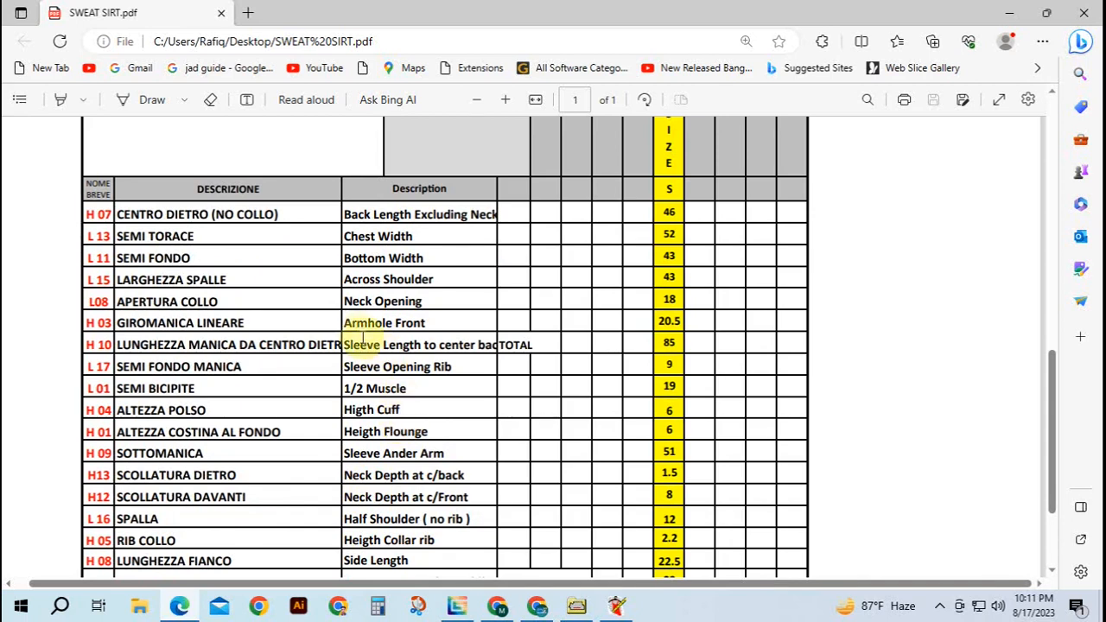
left_click_drag(355, 332, 461, 328)
left_click(425, 355)
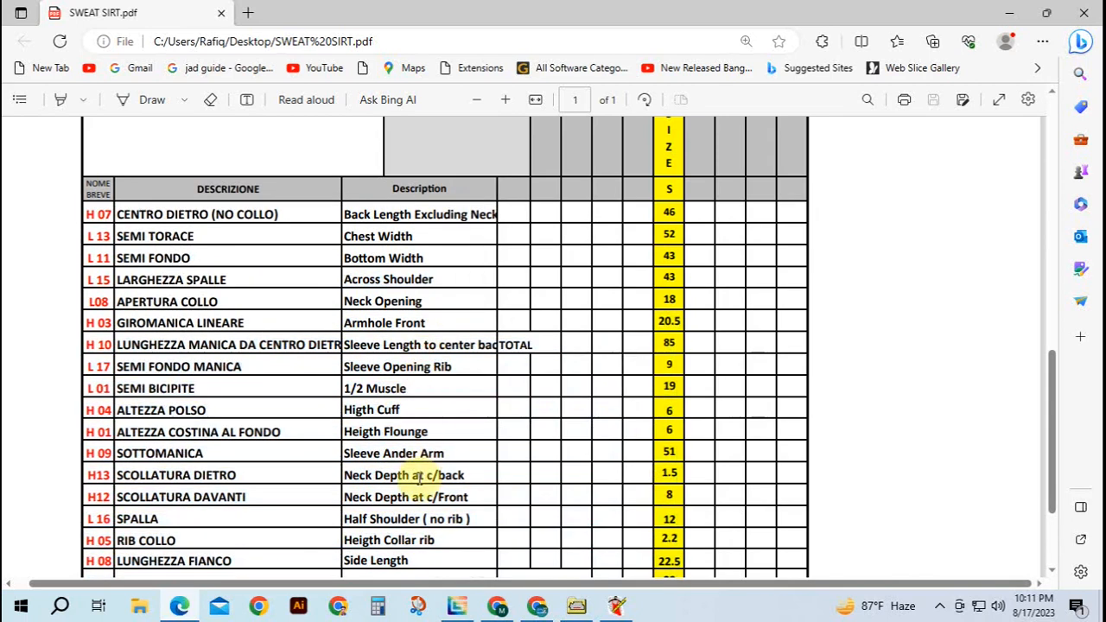
scroll(419, 490, "down", 3)
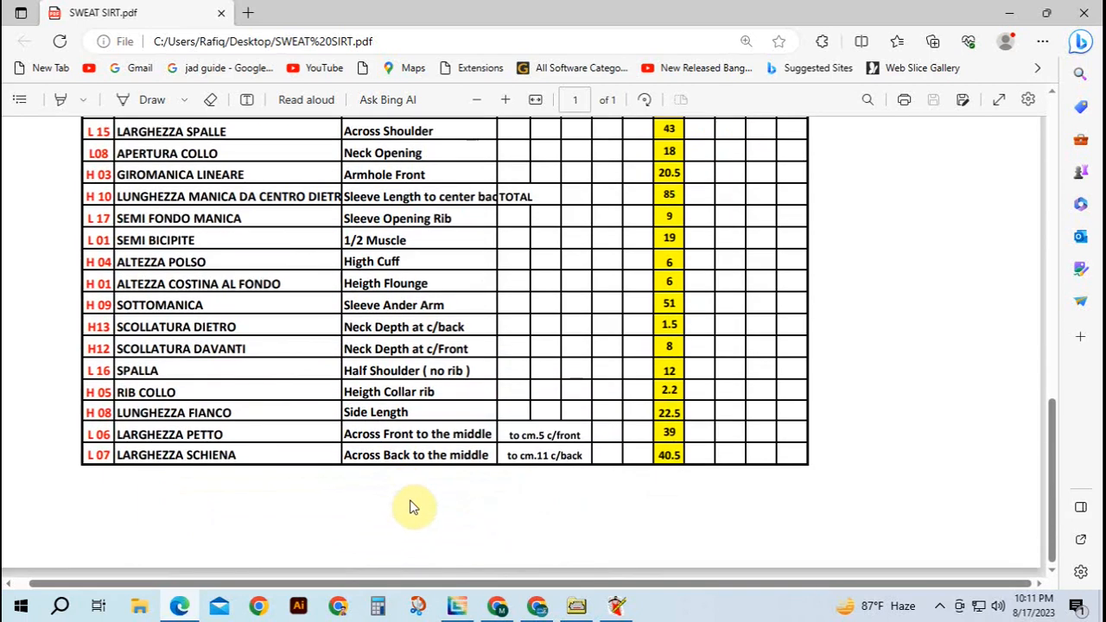
left_click_drag(384, 434, 436, 435)
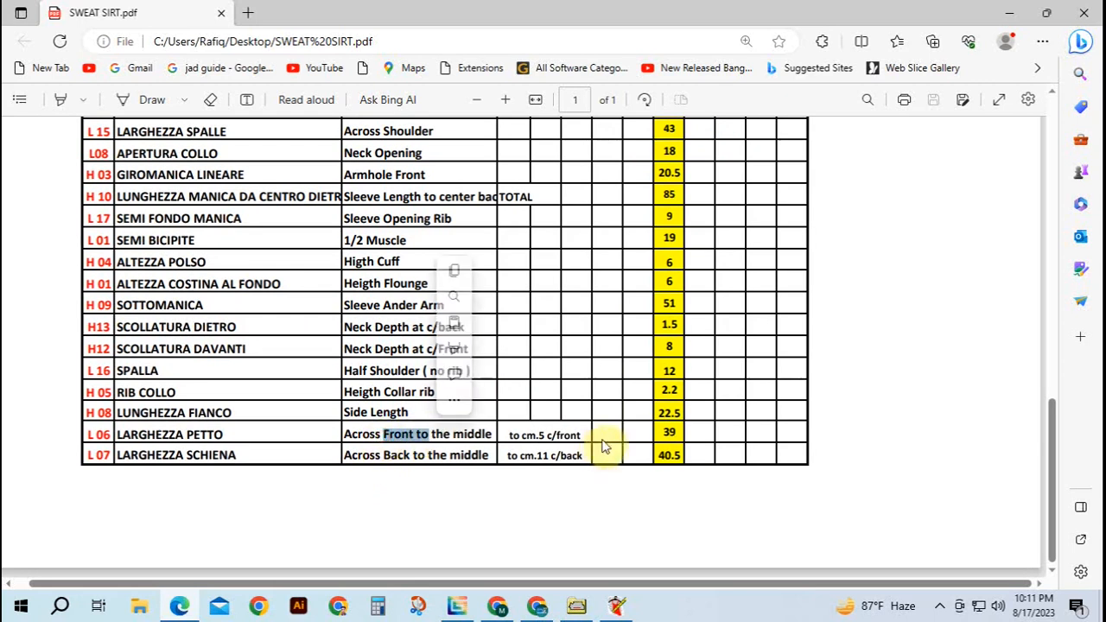
left_click_drag(660, 432, 678, 433)
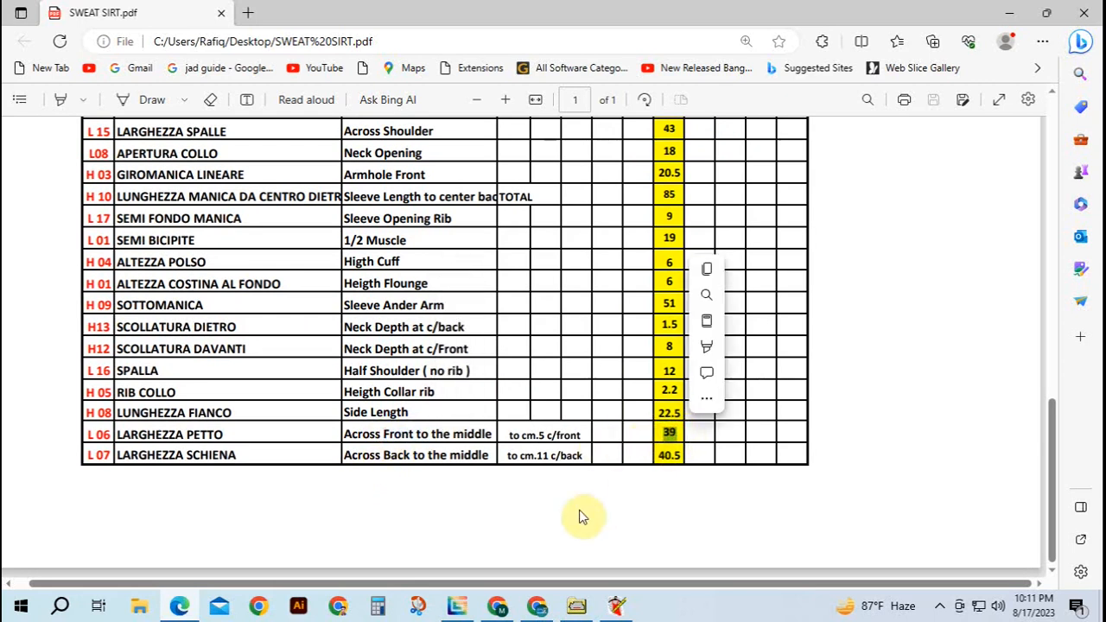
Switch back to Pattern Design and shift the 002-BK piece sideways to free space beside it
left_click(616, 607)
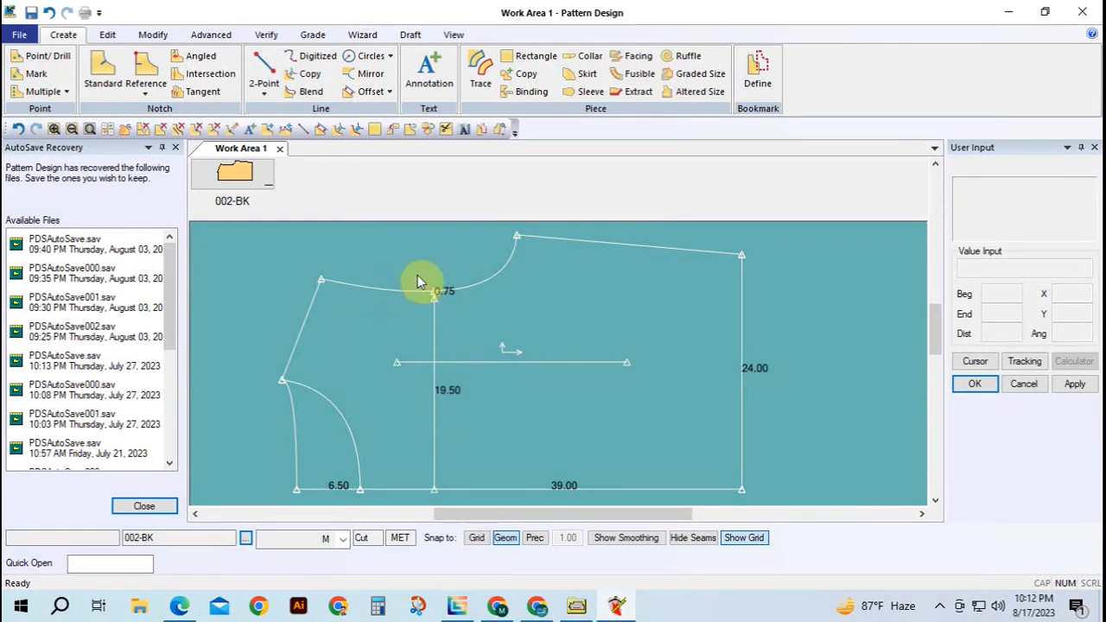
left_click(529, 360)
left_click(455, 361)
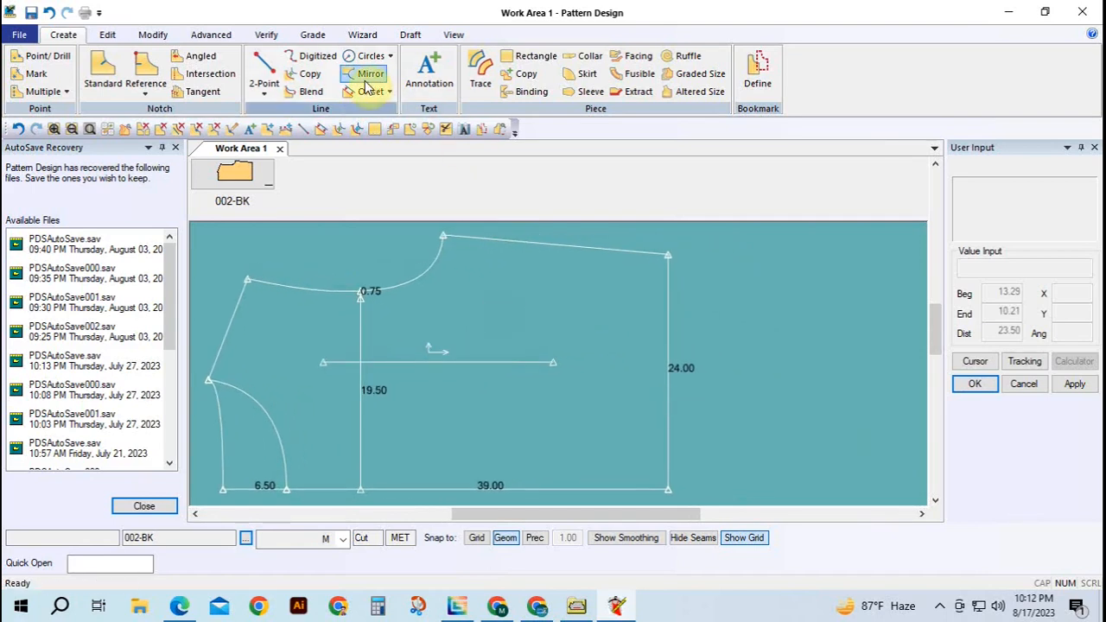
Extract the body and upper armhole regions of 002-BK as one piece, leaving out the strip above the lower front neck curve
left_click(616, 95)
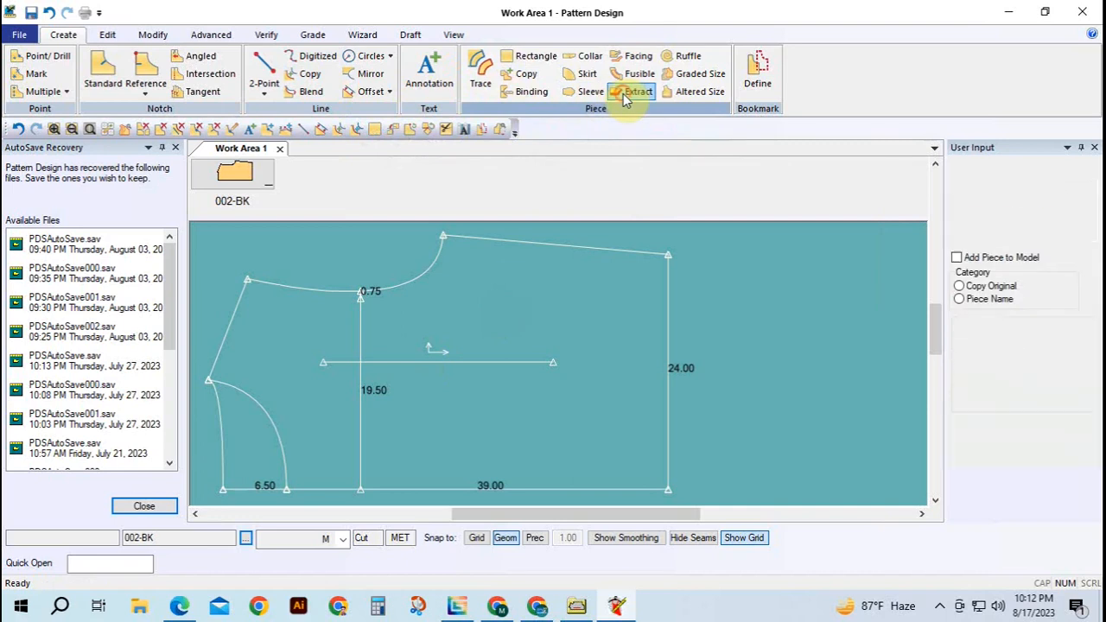
left_click(454, 349)
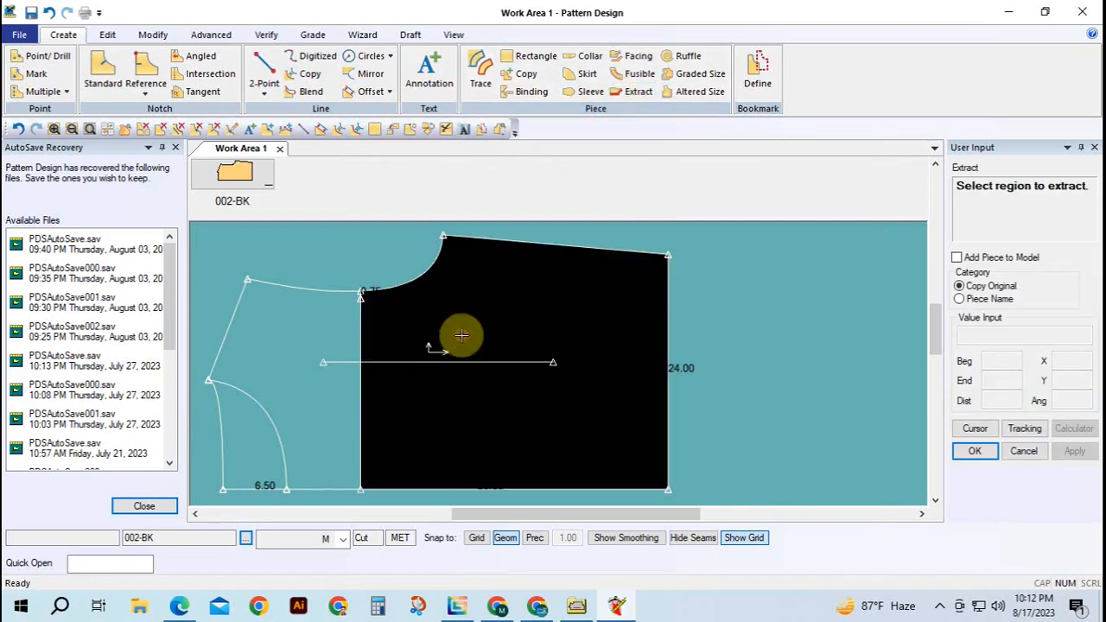
left_click(349, 342)
left_click(349, 342)
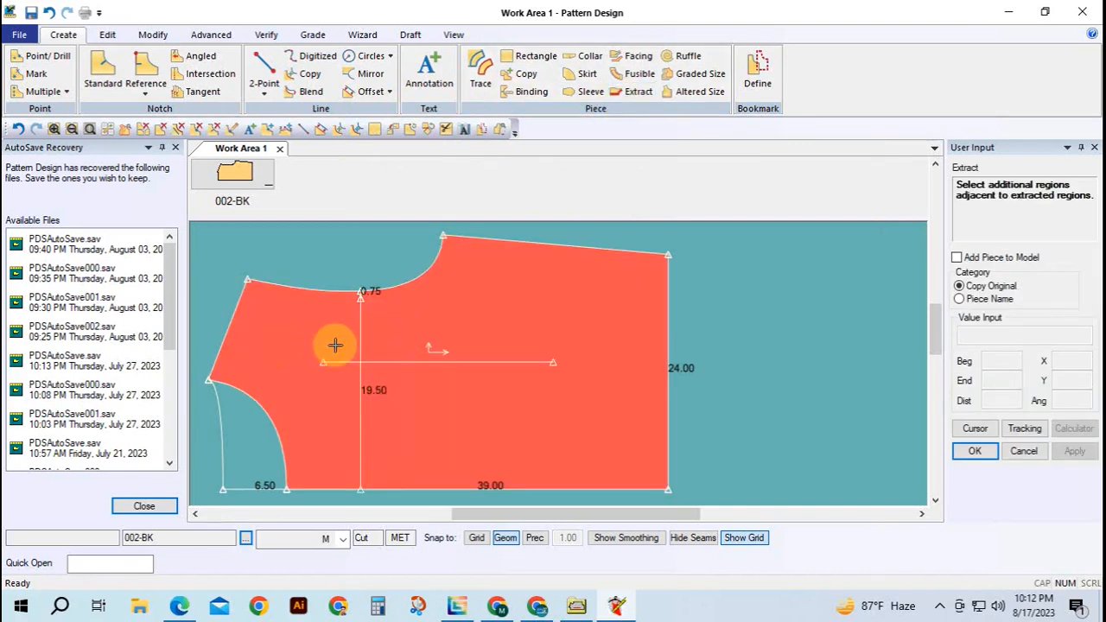
right_click(395, 380)
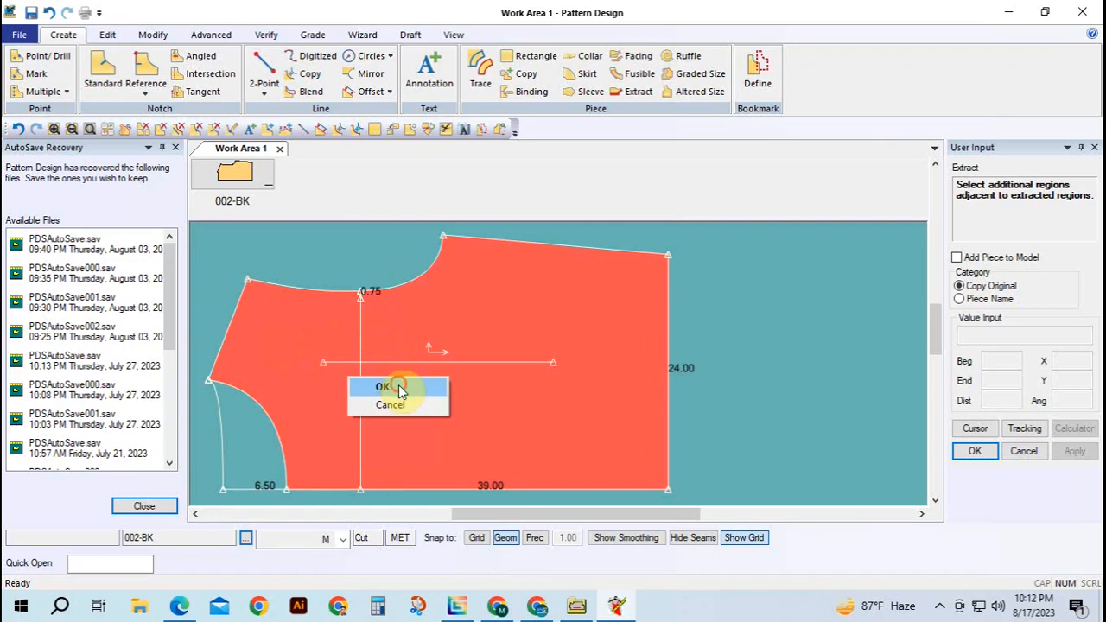
left_click(399, 386)
Name the extracted piece 002-FR, include no internal lines, and place it beside the back piece
left_click(998, 332)
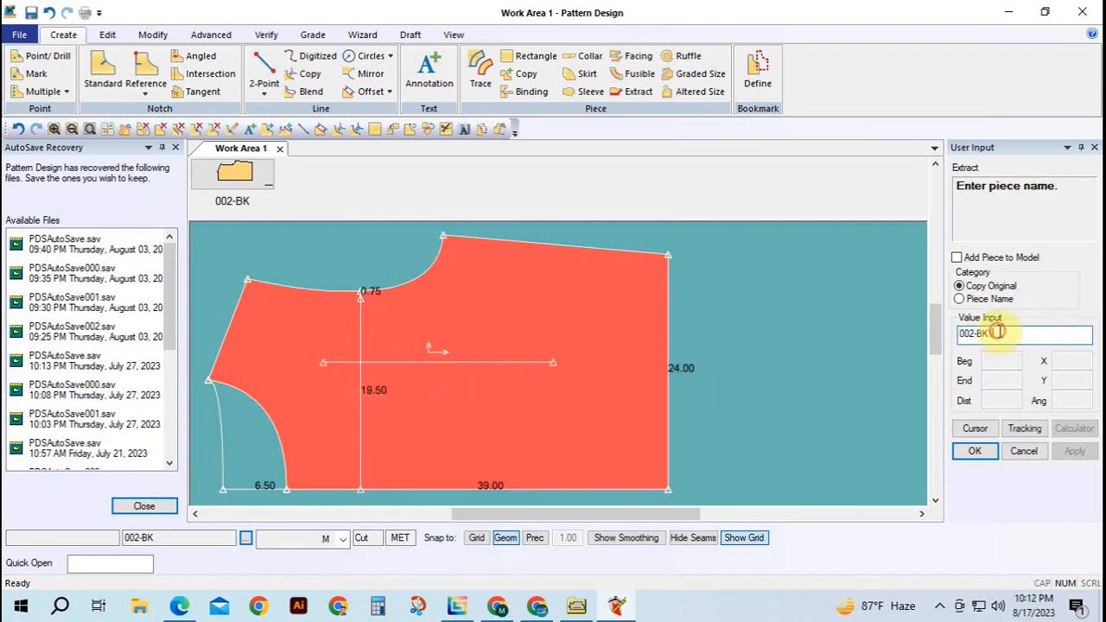
key("BackSpace")
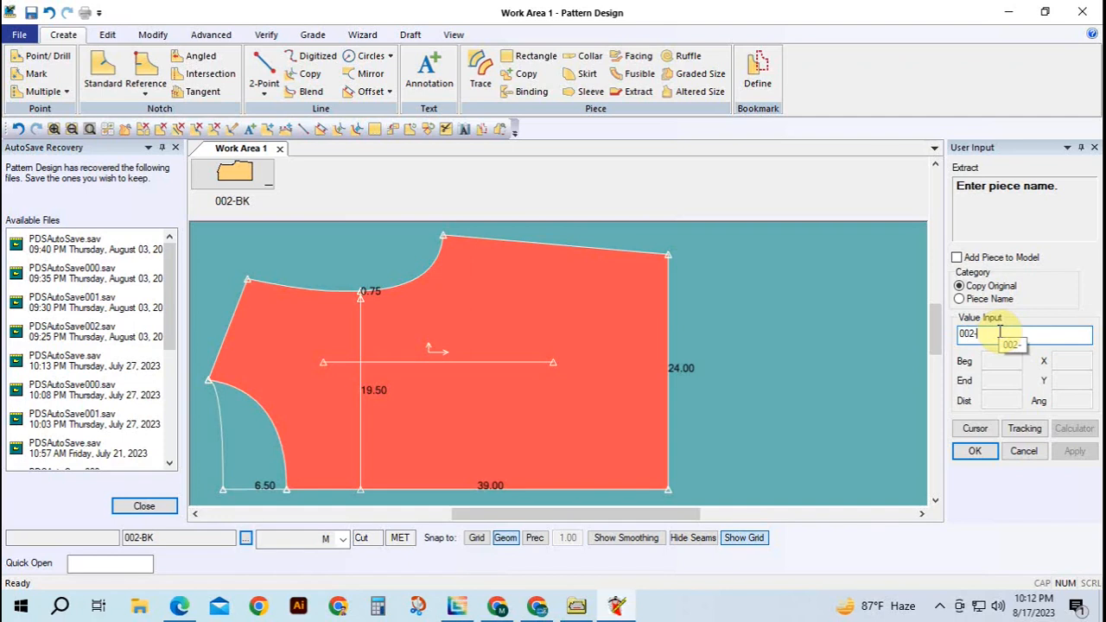
type("fr")
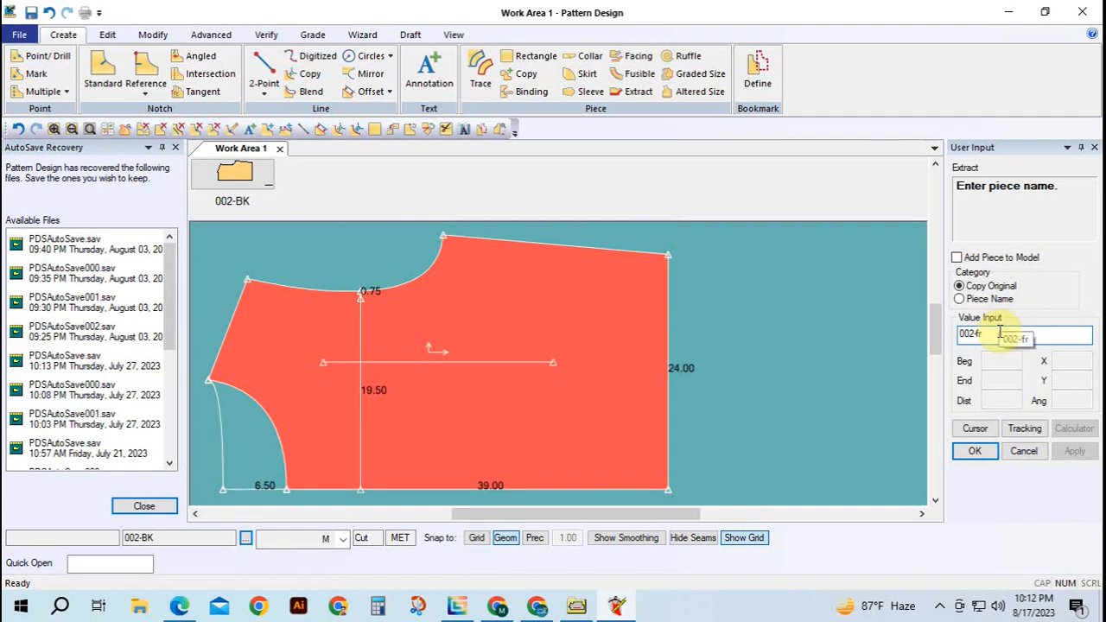
key("BackSpace")
key("BackSpace")
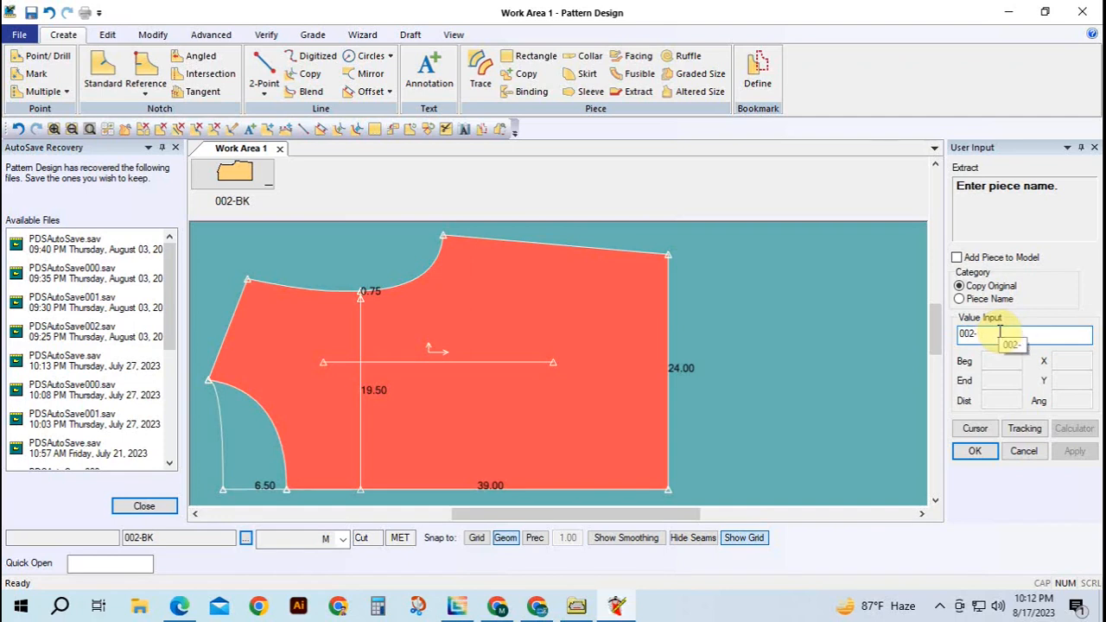
type("FR")
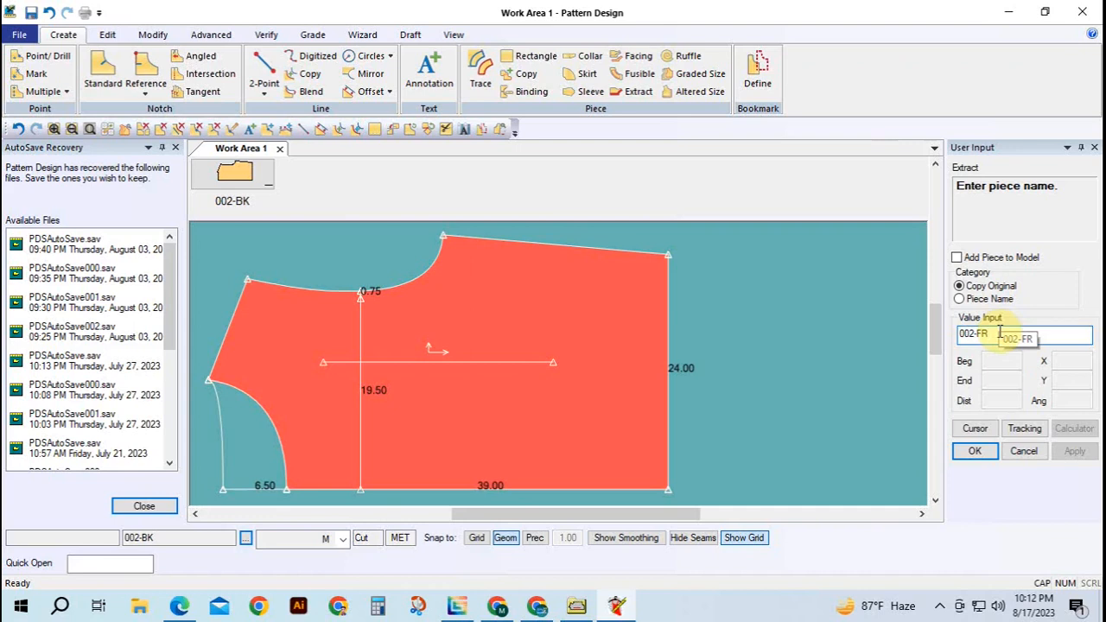
left_click(977, 452)
right_click(703, 413)
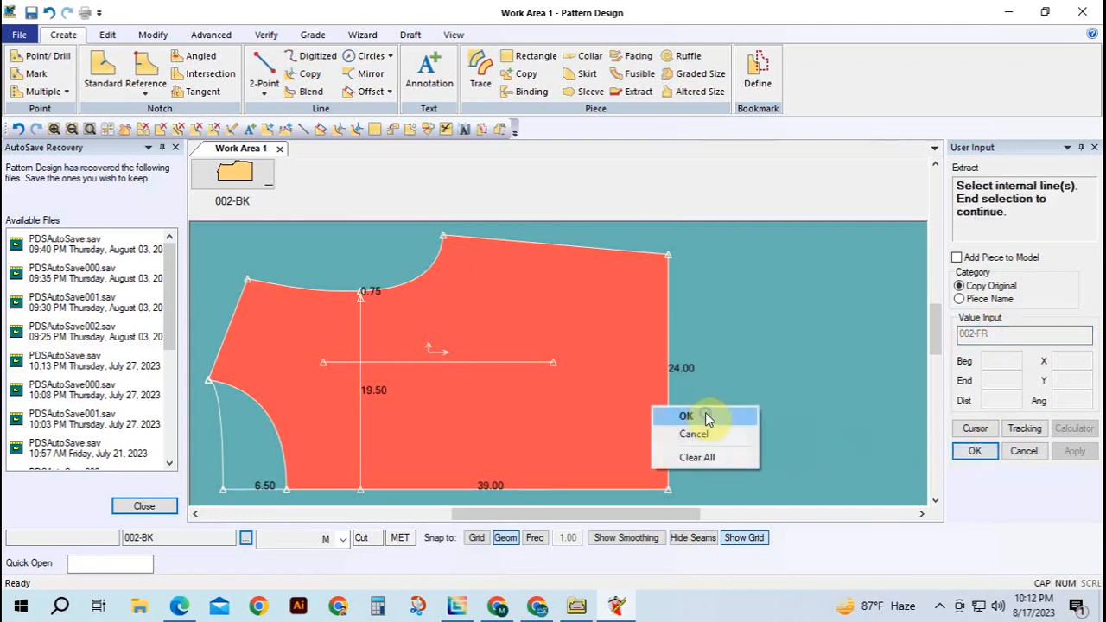
left_click(704, 417)
left_click(734, 367)
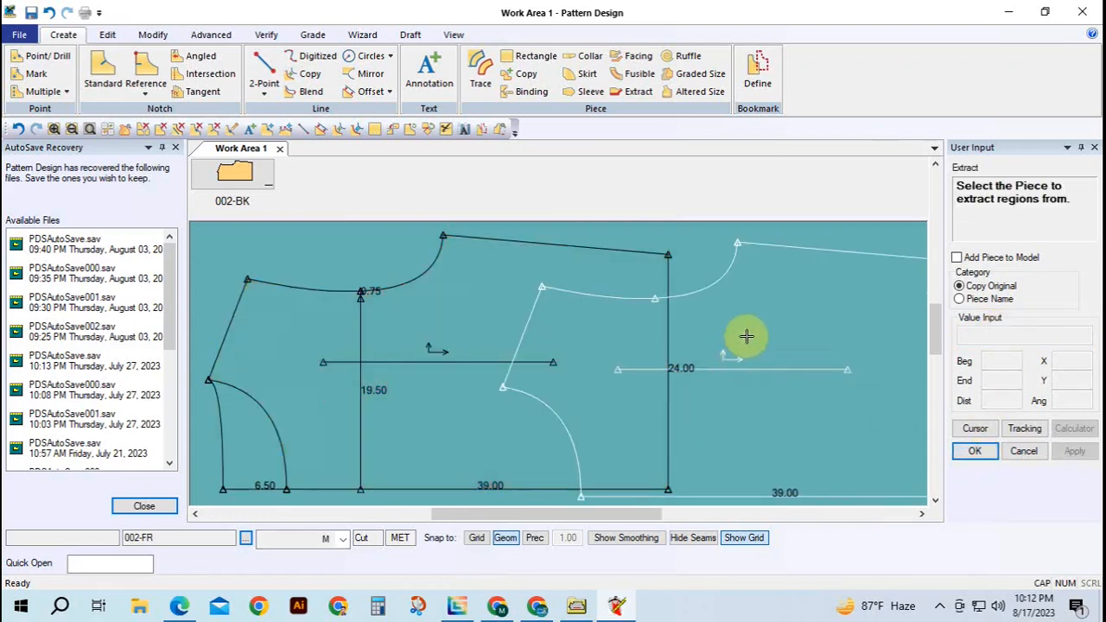
End the extraction and move 002-FR beside 002-BK so that the two pieces no longer overlap
right_click(747, 336)
left_click(748, 340)
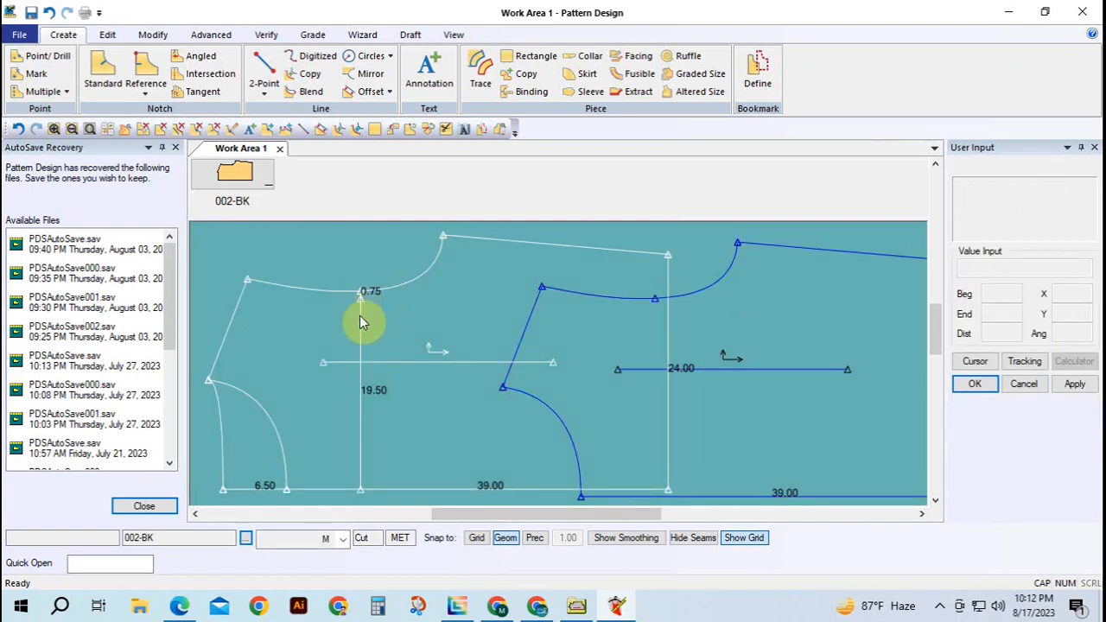
left_click(728, 346)
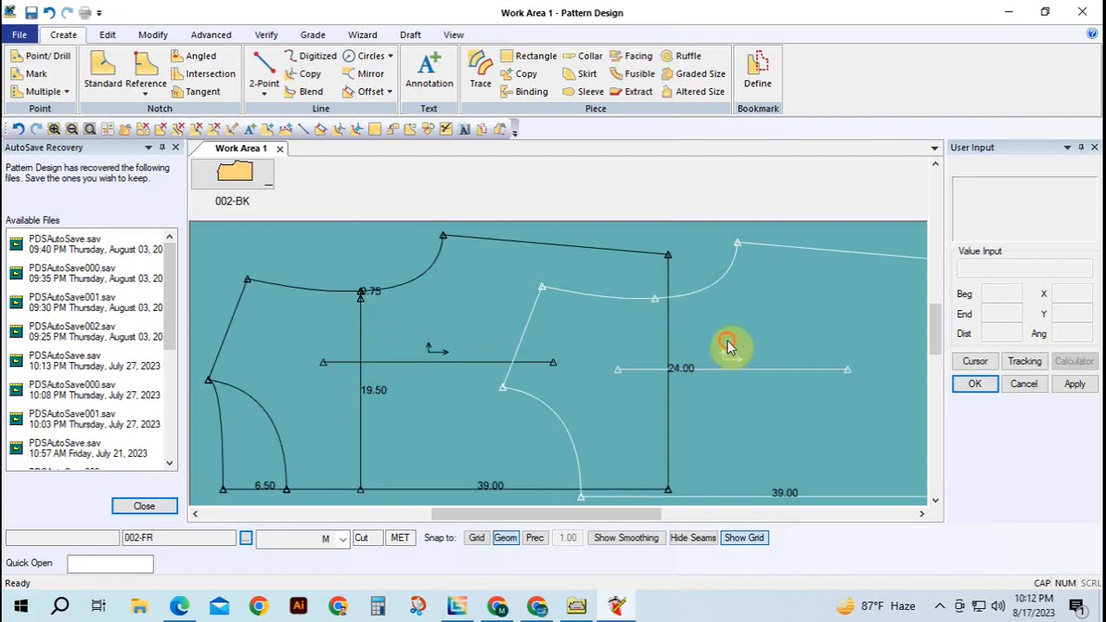
left_click(797, 329)
left_click(565, 391)
left_click(416, 389)
left_click(652, 387)
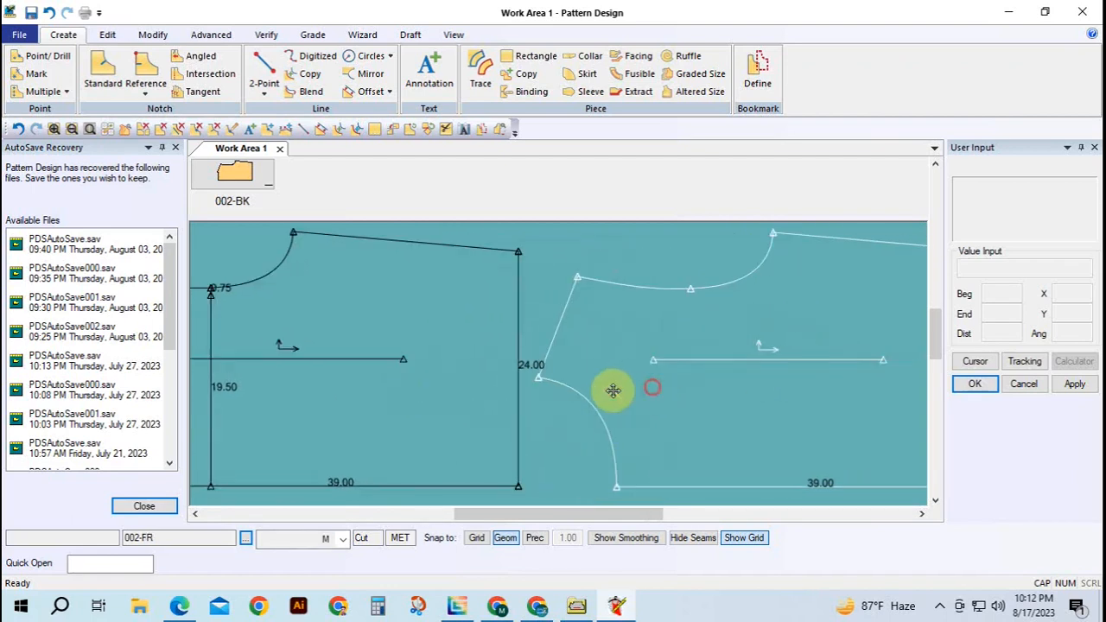
left_click(605, 392)
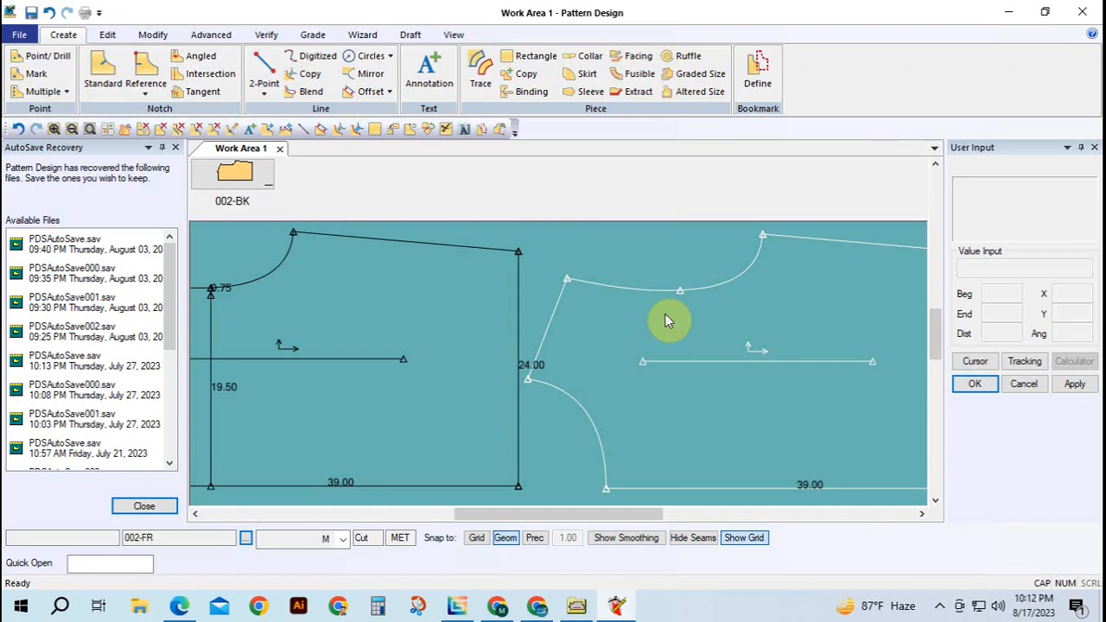
Move the mid-armhole point of 002-FR smoothly by -0.75 in Y, keeping the curve range between the shoulder and underarm points
key("alt")
key("alt+s")
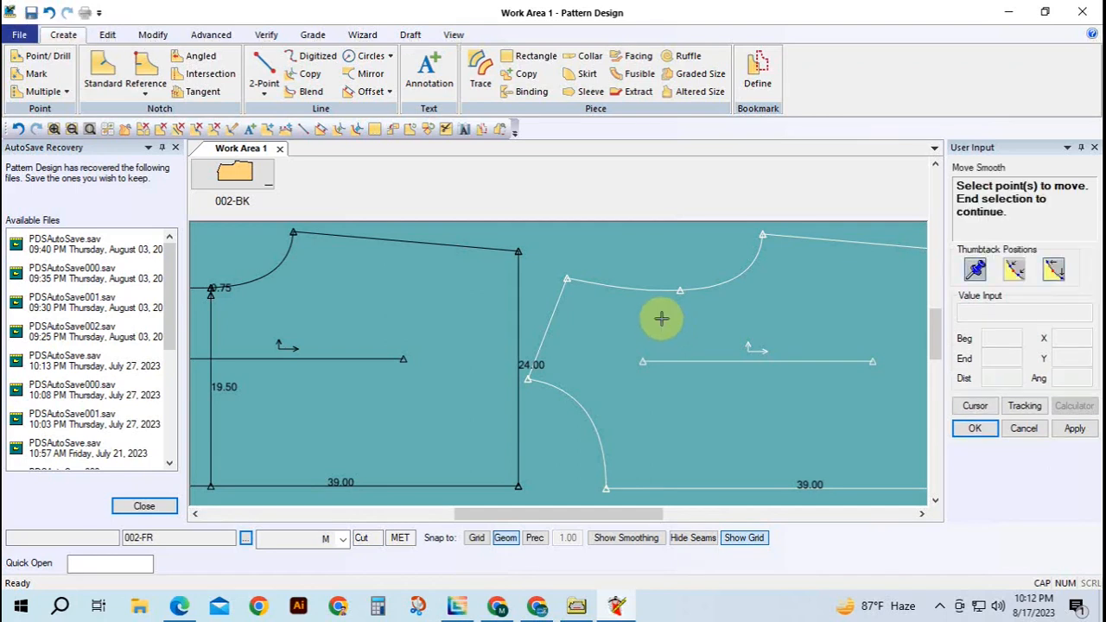
left_click(681, 295)
right_click(678, 312)
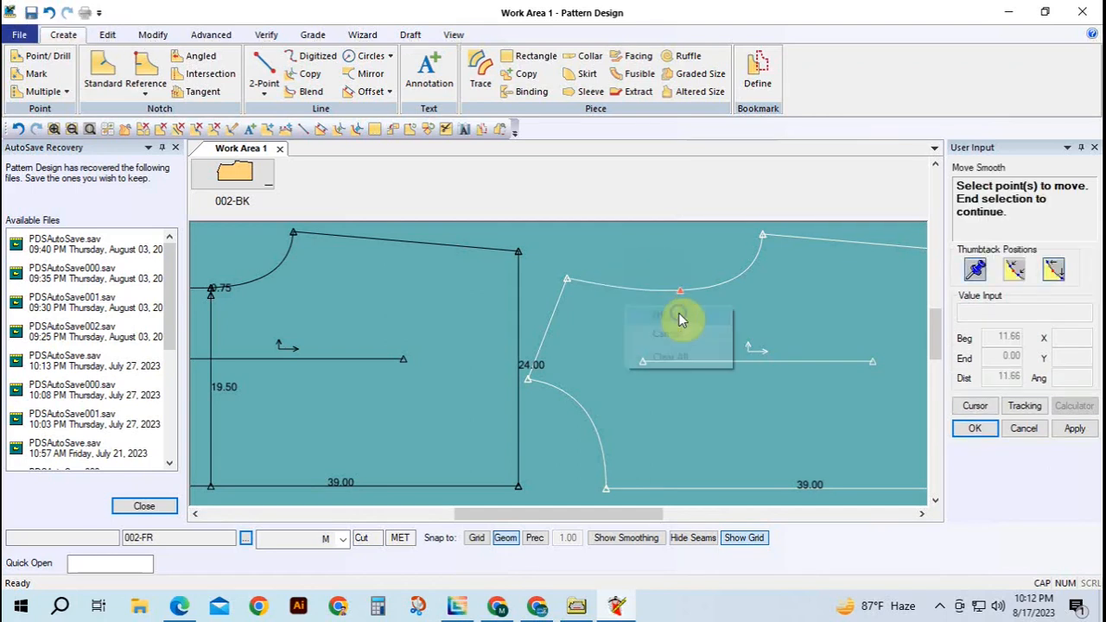
left_click(678, 313)
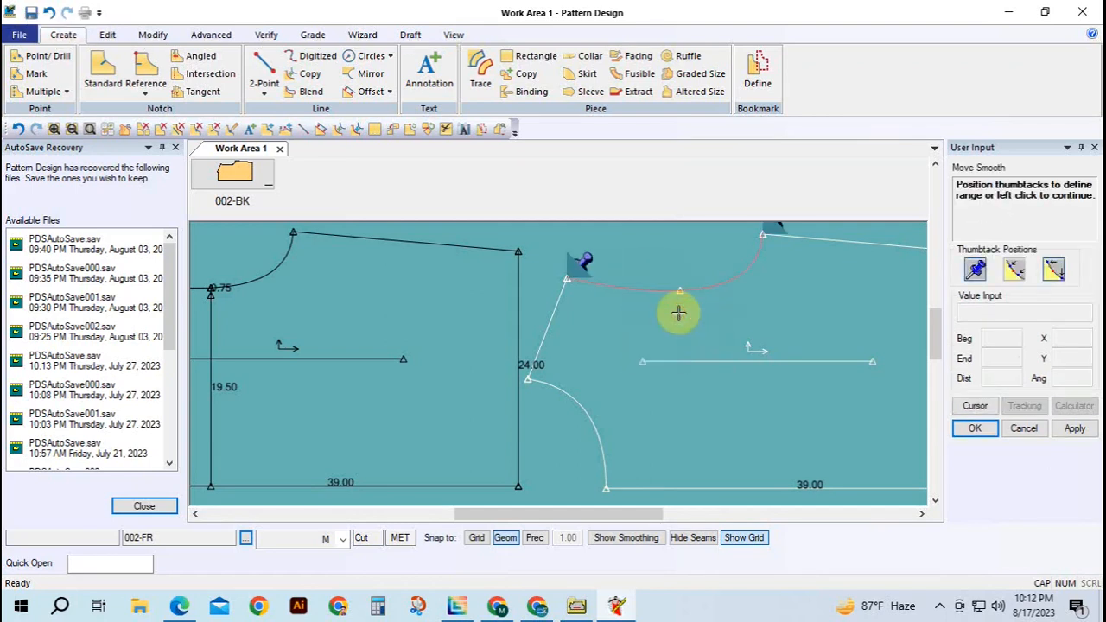
left_click(975, 405)
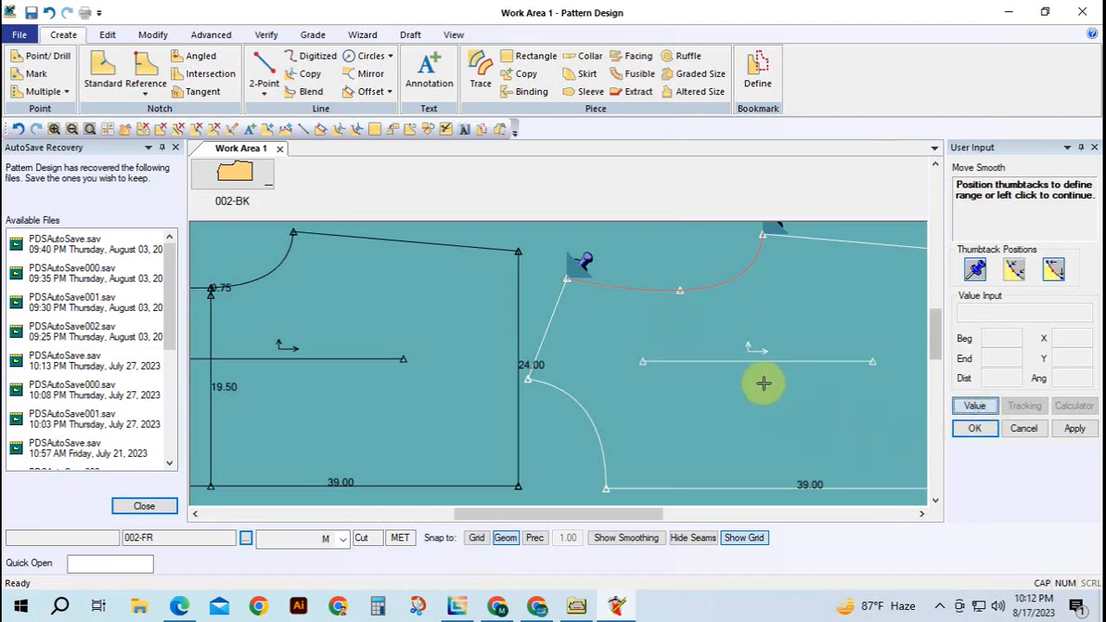
left_click(740, 354)
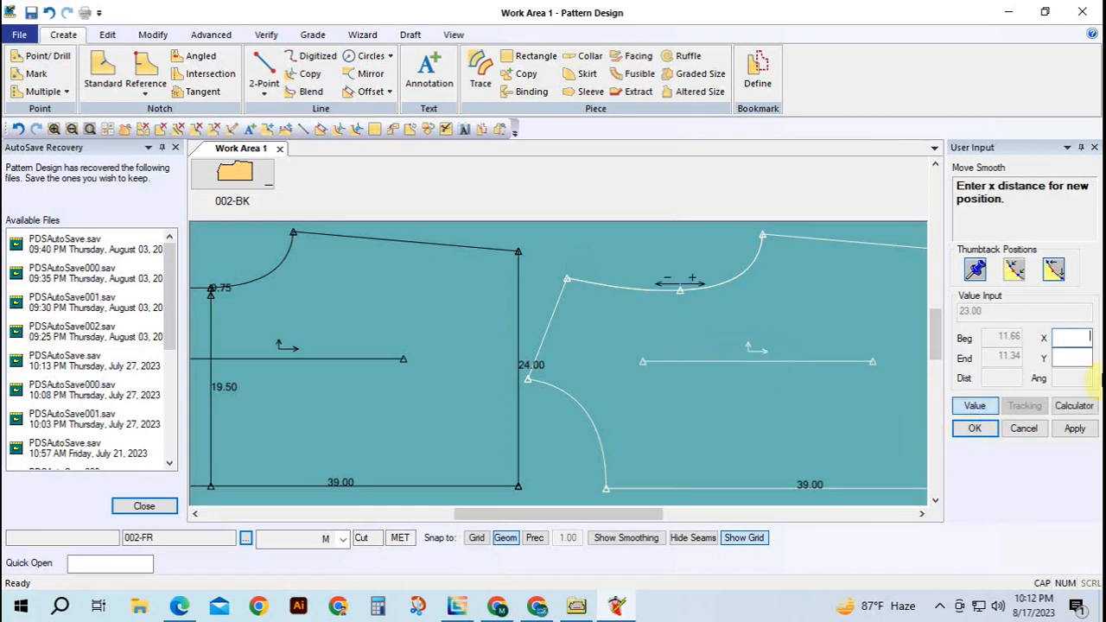
left_click(1066, 357)
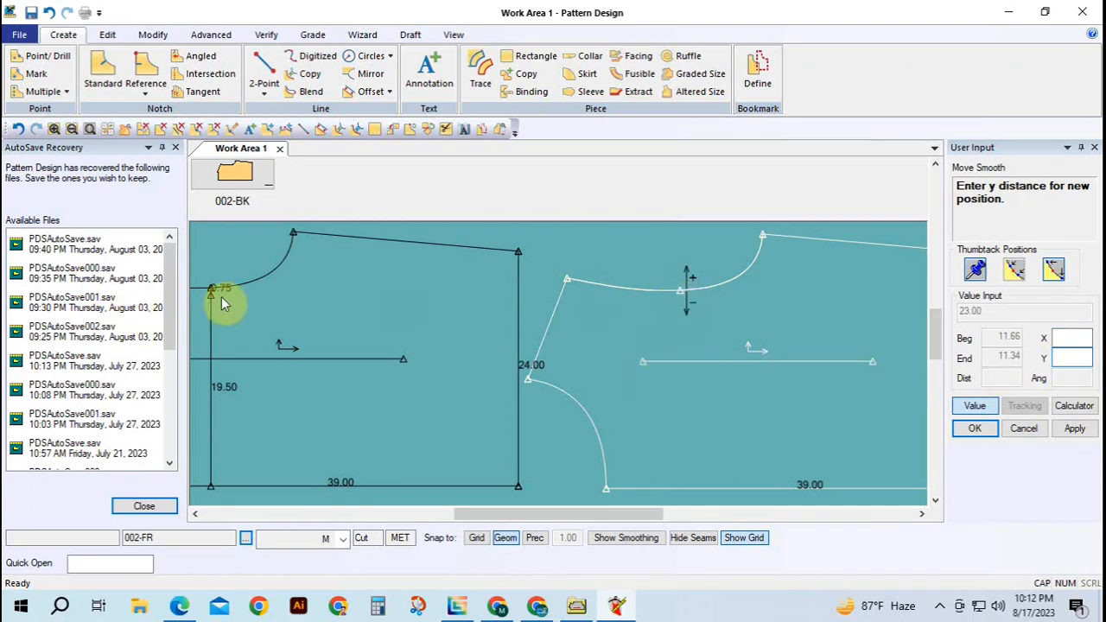
type("-.75")
key("Return")
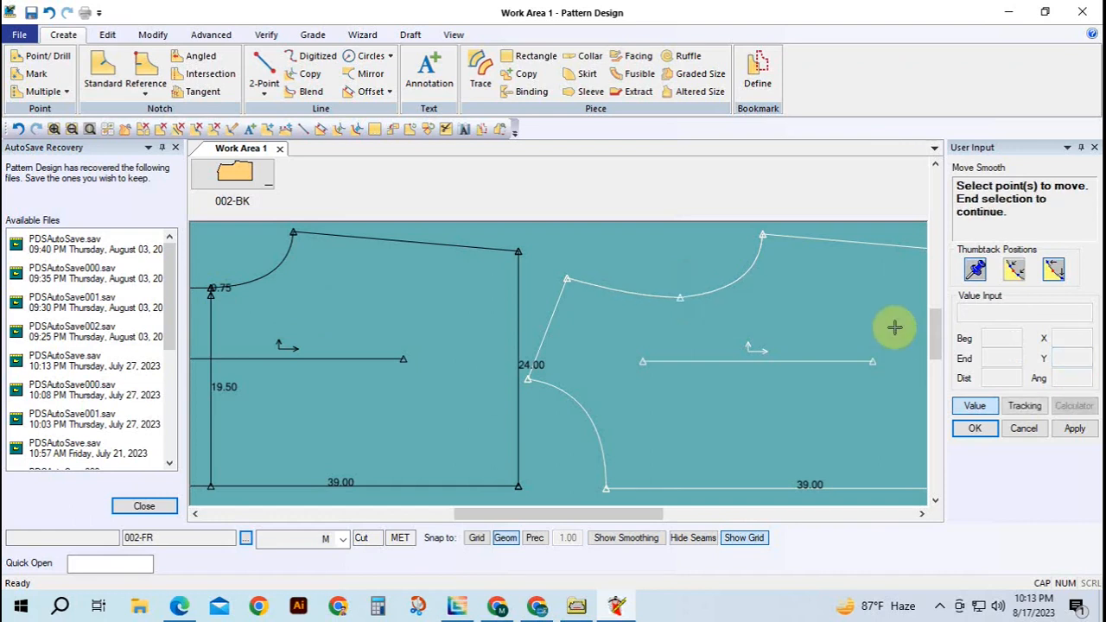
right_click(702, 311)
left_click(709, 317)
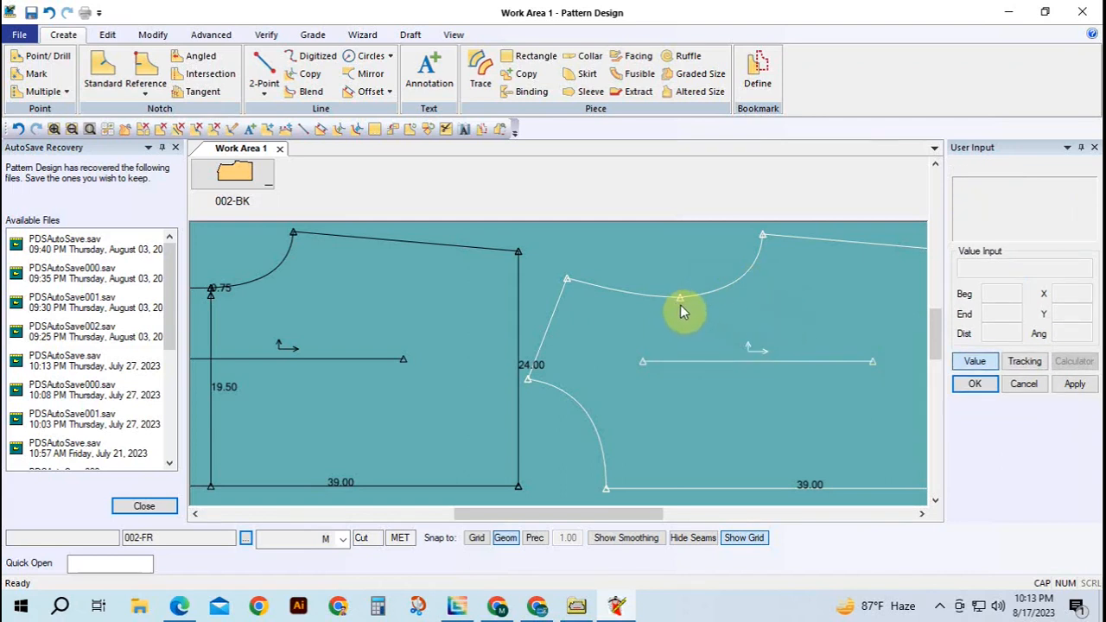
Bring 002-BK back into view and delete its inner front neck curve and the 19.50 line running from armhole to centre
left_click(427, 353)
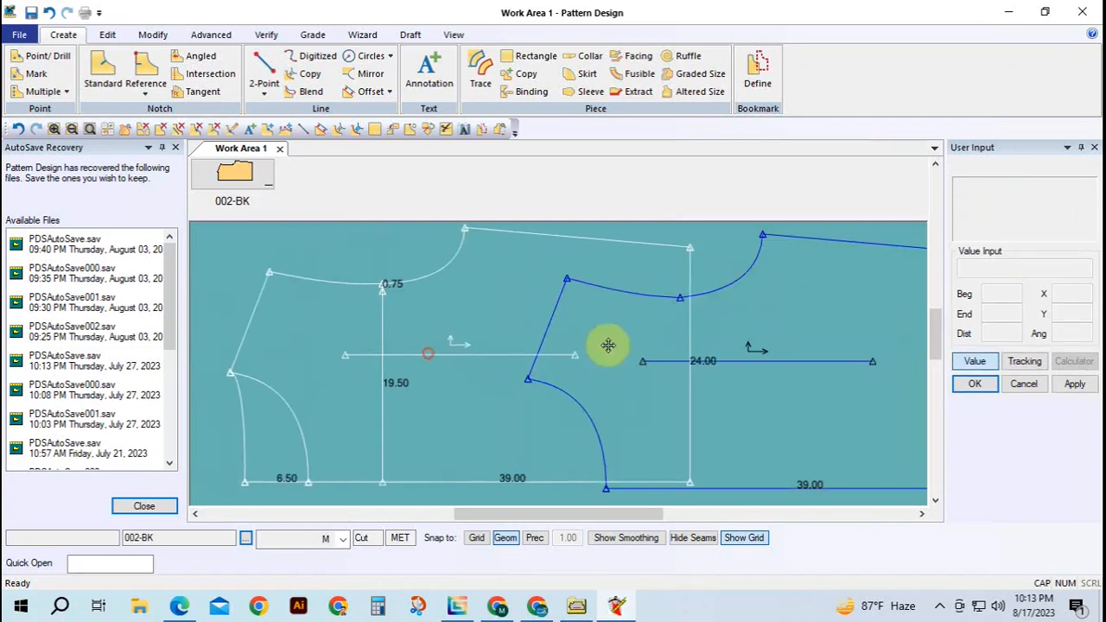
left_click(610, 342)
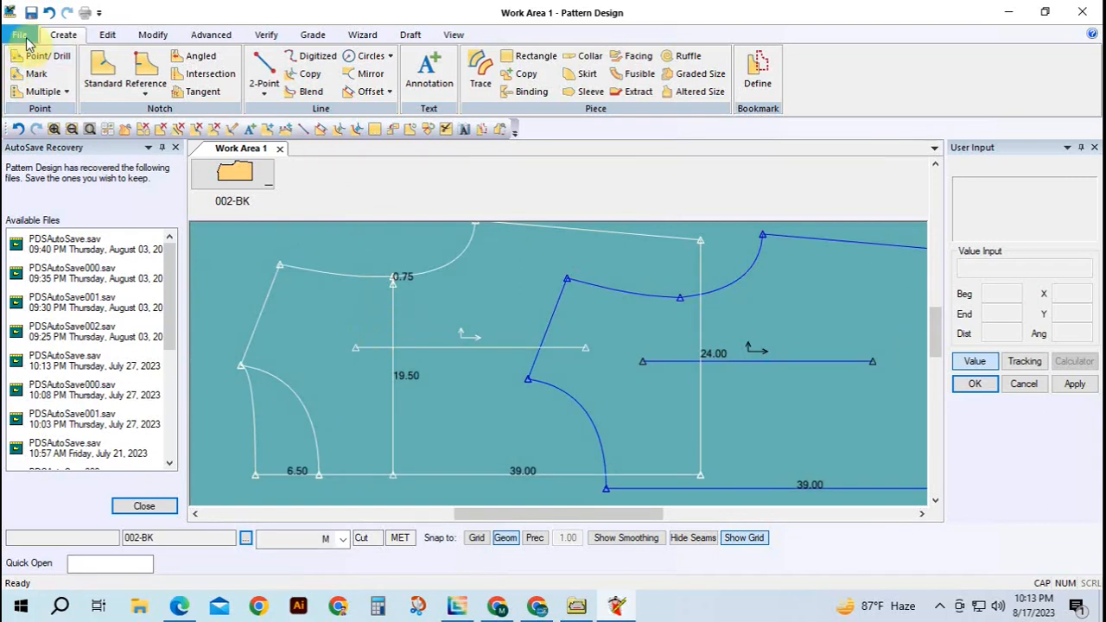
left_click(152, 34)
left_click(24, 87)
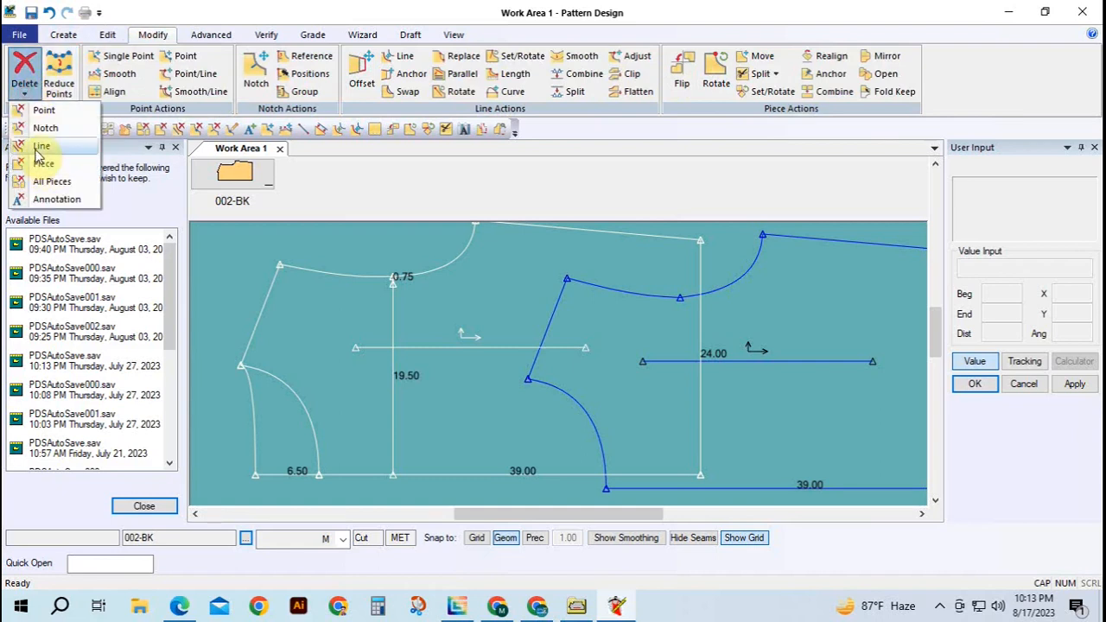
left_click(43, 146)
left_click(294, 390)
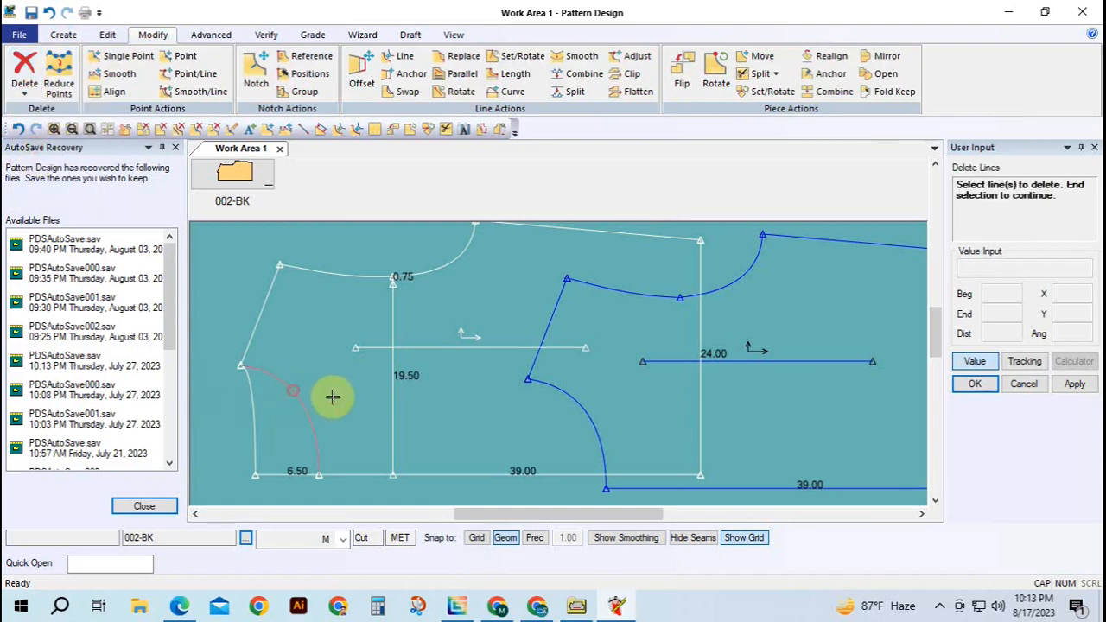
left_click(393, 383)
right_click(364, 389)
left_click(364, 388)
Delete the remaining short 0.75 internal line at the armhole of 002-BK
left_click(394, 284)
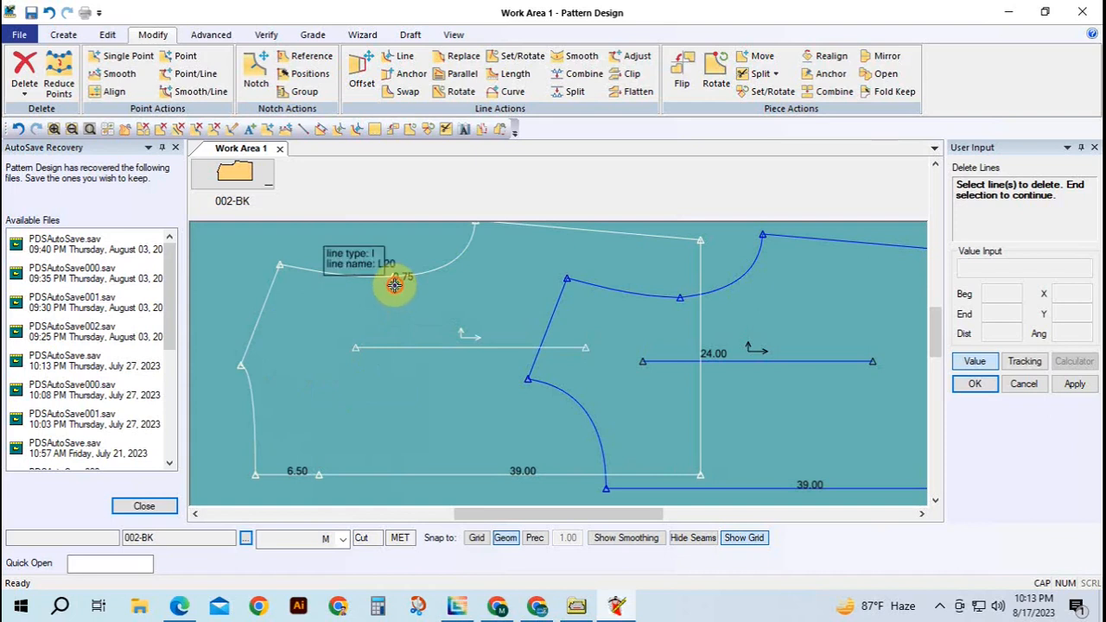
right_click(383, 296)
left_click(383, 297)
right_click(379, 295)
left_click(380, 297)
Overlay 002-FR on 002-BK, matching the underarm points, and compare the two armhole curves up close
left_click(432, 310)
left_click(403, 328)
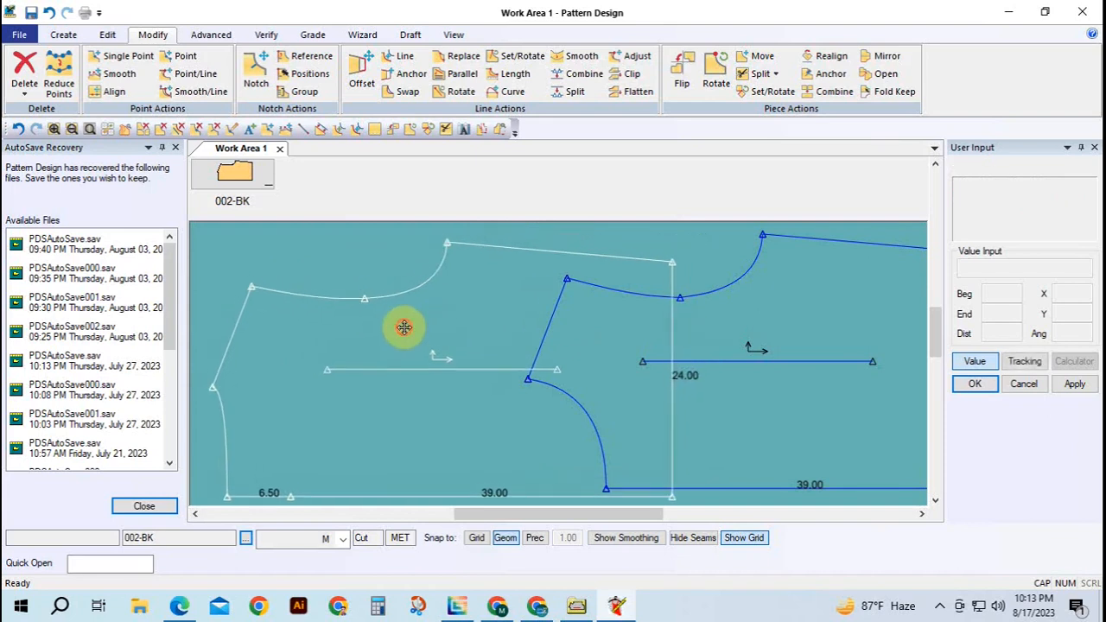
left_click(764, 236)
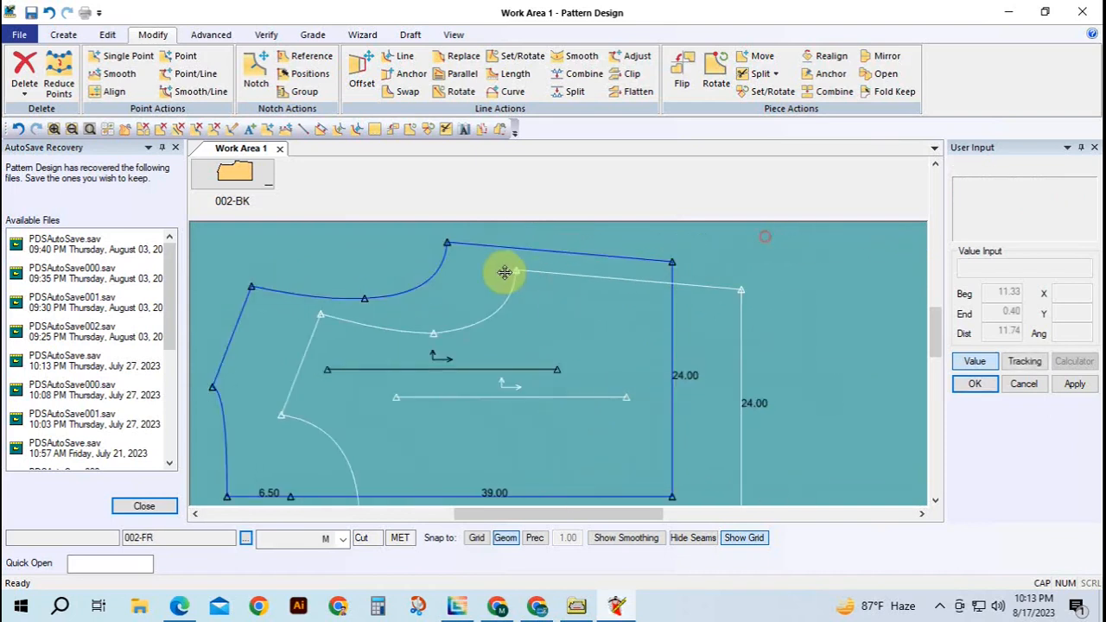
left_click(447, 242)
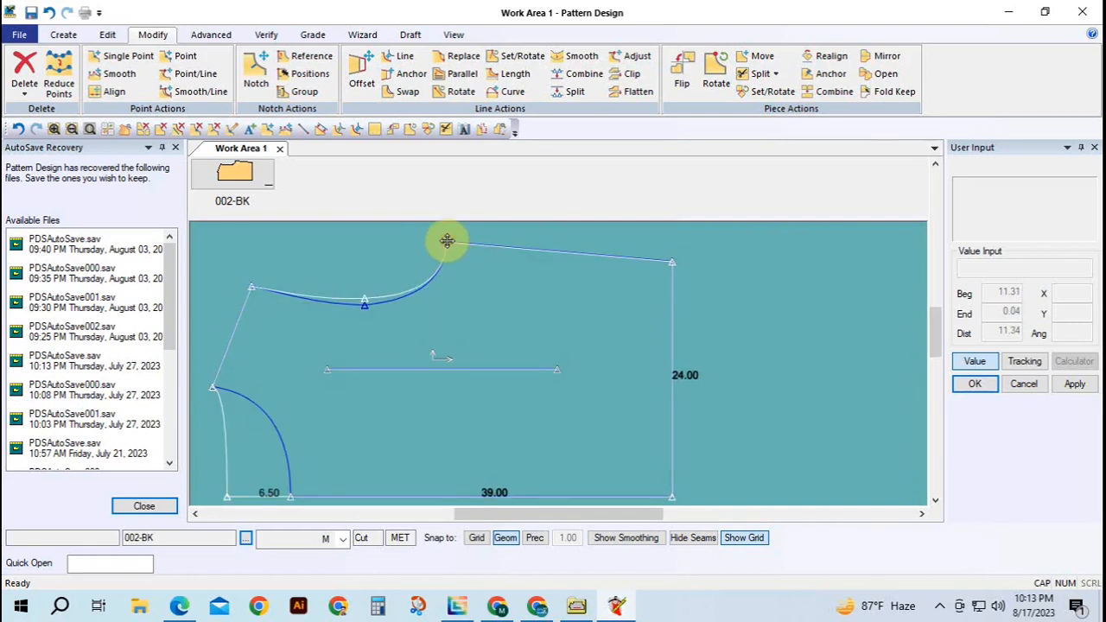
left_click(447, 239)
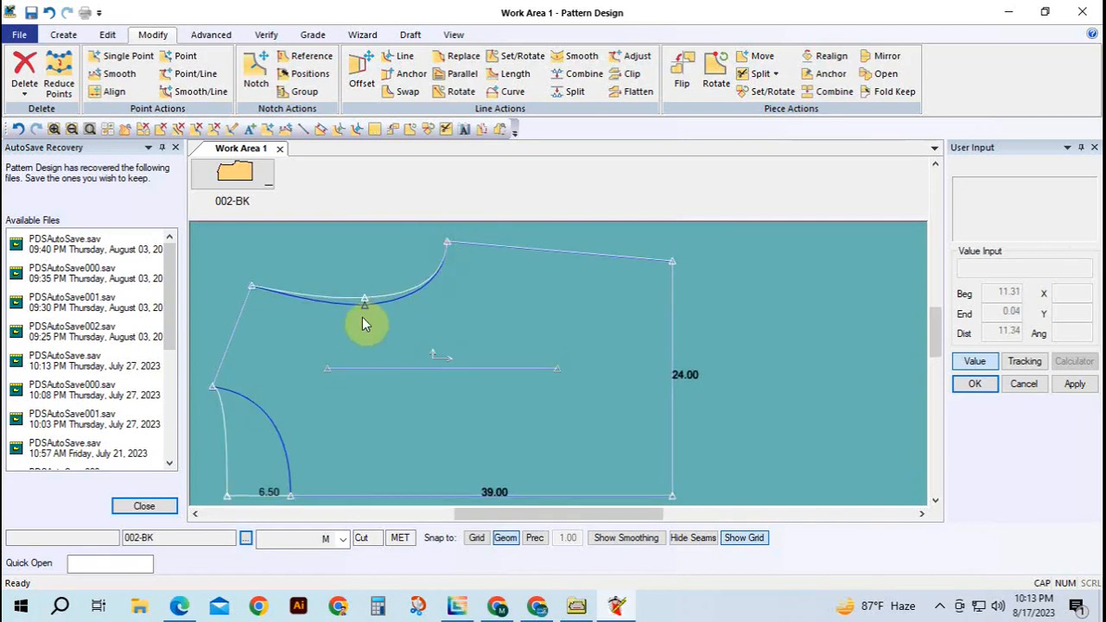
left_click(54, 129)
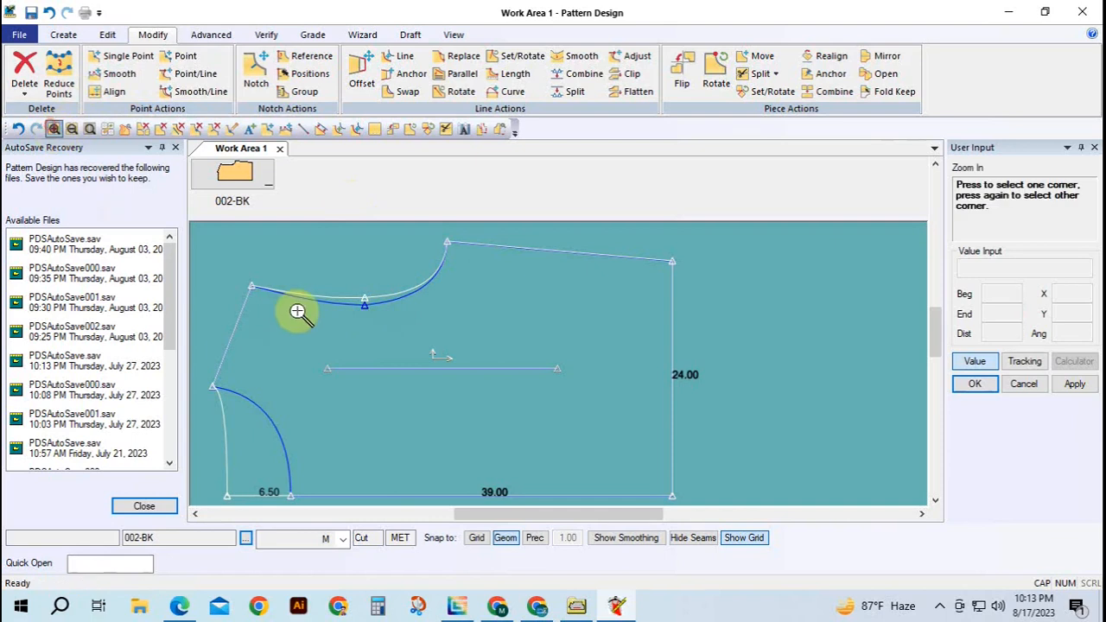
left_click(286, 237)
left_click(447, 328)
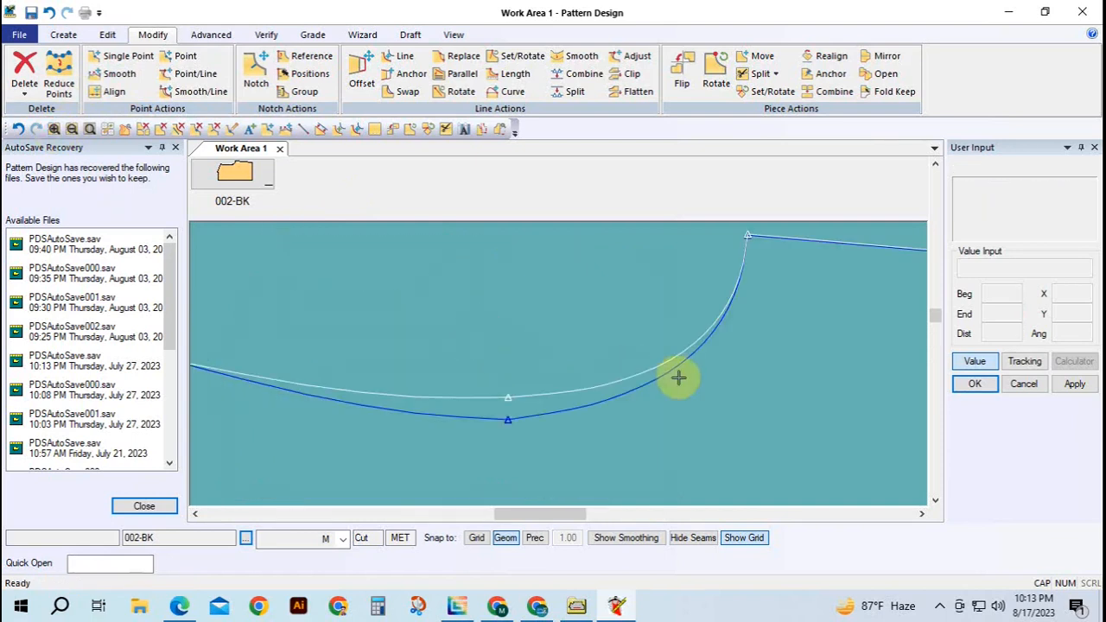
right_click(479, 228)
left_click(429, 267)
left_click(427, 267)
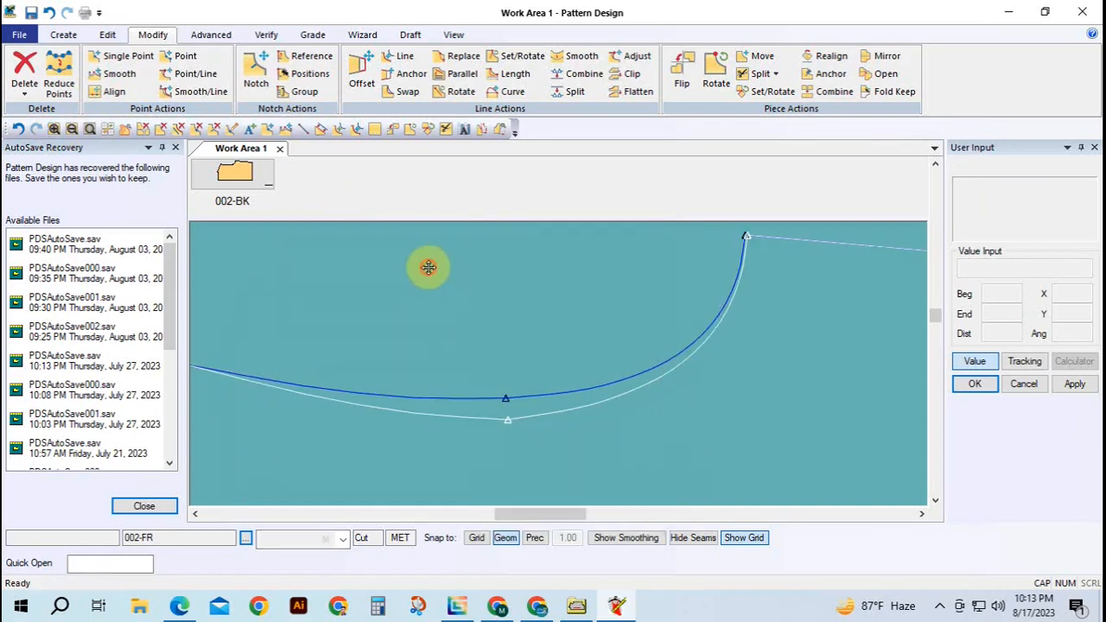
Separate the overlaid pieces and lay 002-BK and 002-FR side by side without overlap
left_click(634, 446)
left_click(604, 397)
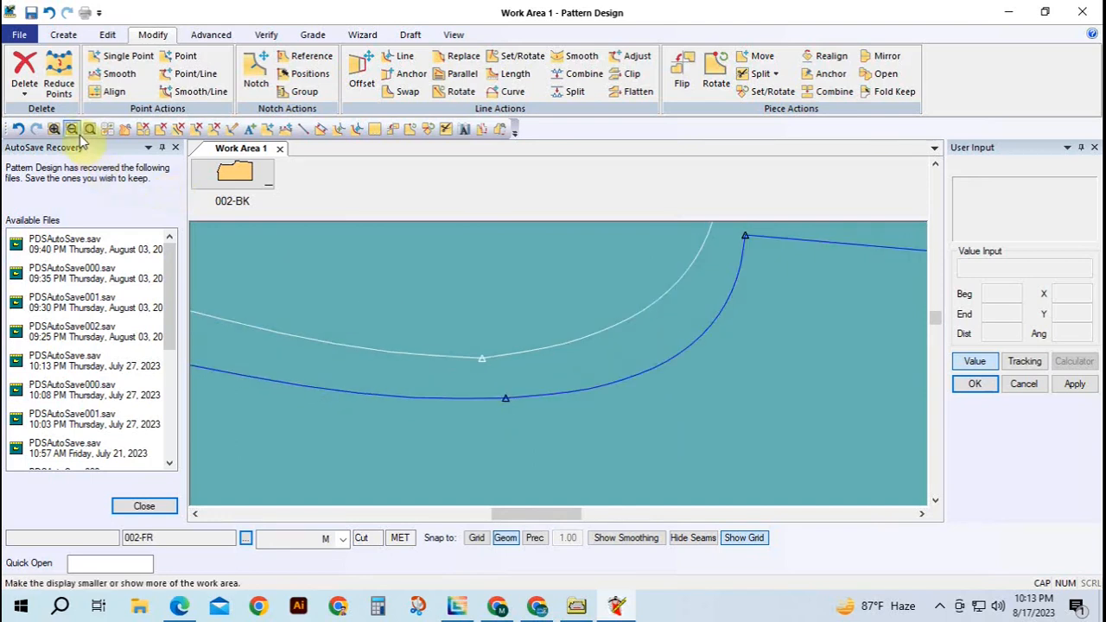
left_click(73, 129)
right_click(528, 412)
left_click(441, 381)
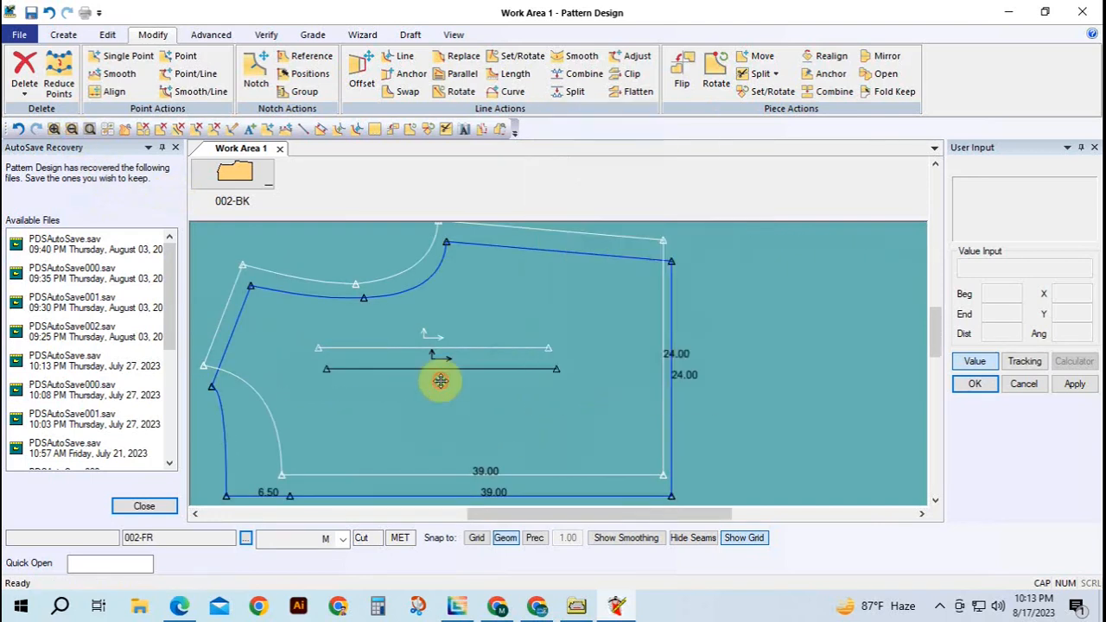
left_click(747, 398)
left_click(438, 417)
left_click(392, 416)
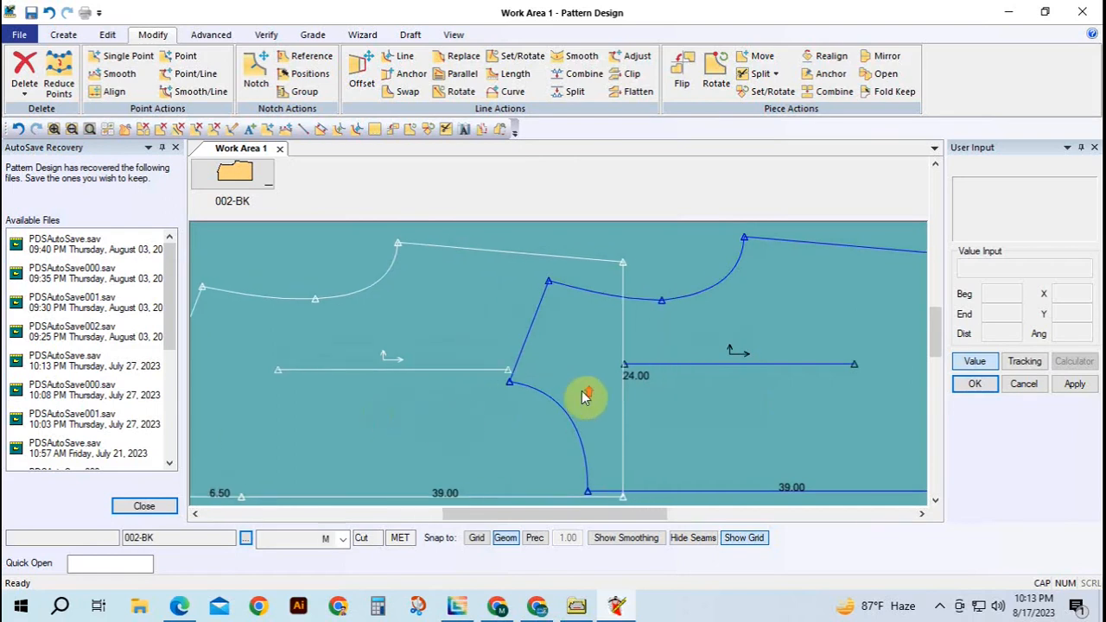
left_click(73, 129)
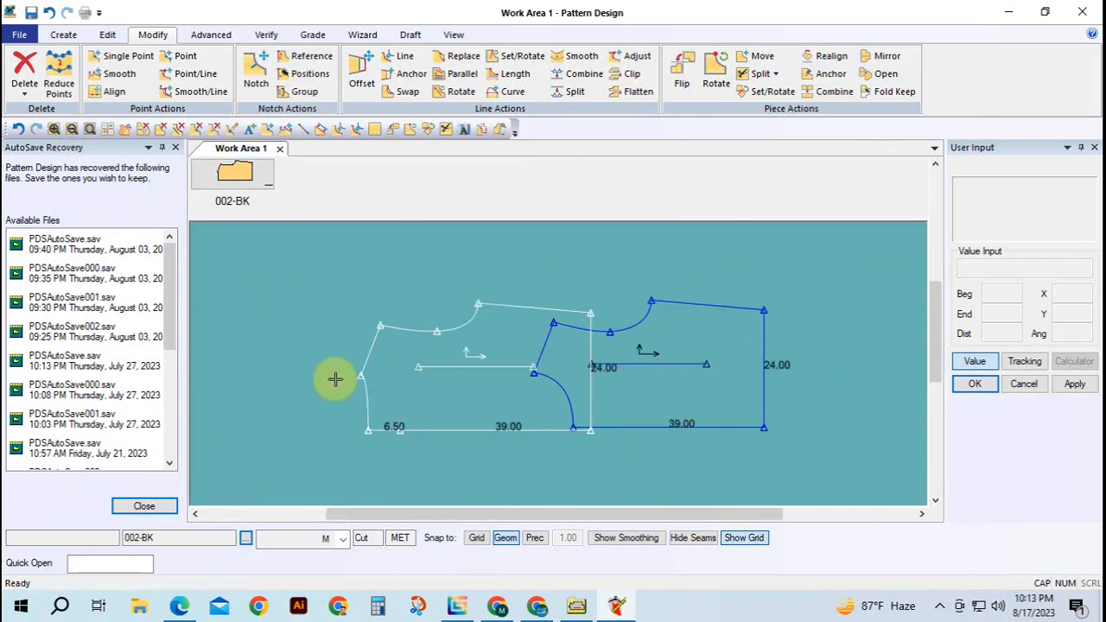
left_click(414, 385)
left_click(309, 387)
left_click(569, 408)
left_click(561, 399)
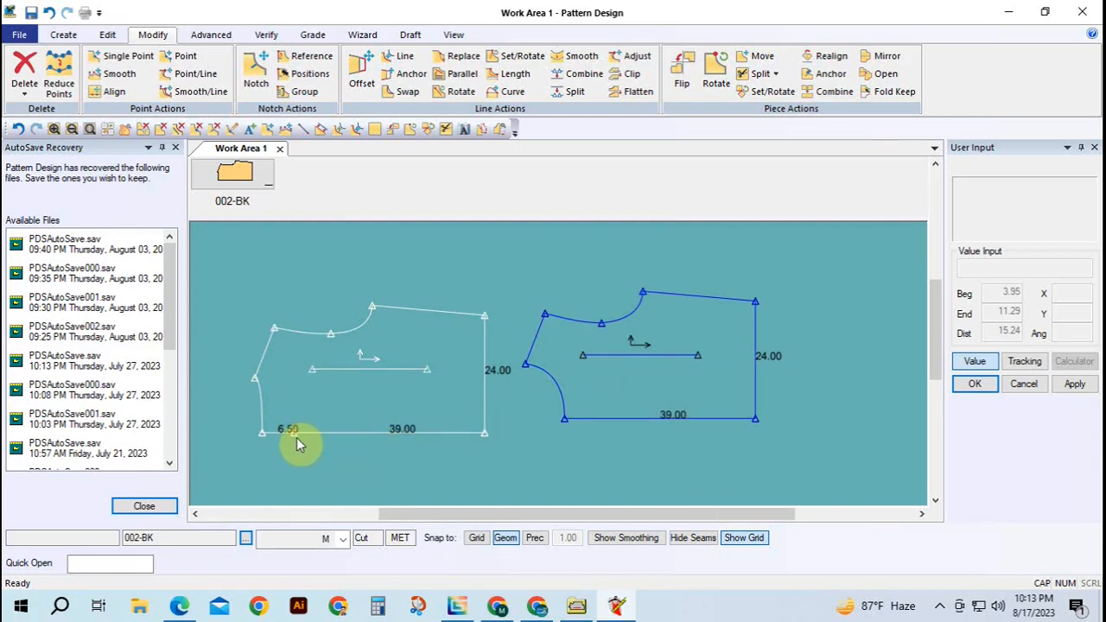
Combine the 6.50 and 39.00 segments of the centre back edge of 002-BK into one line
left_click(575, 76)
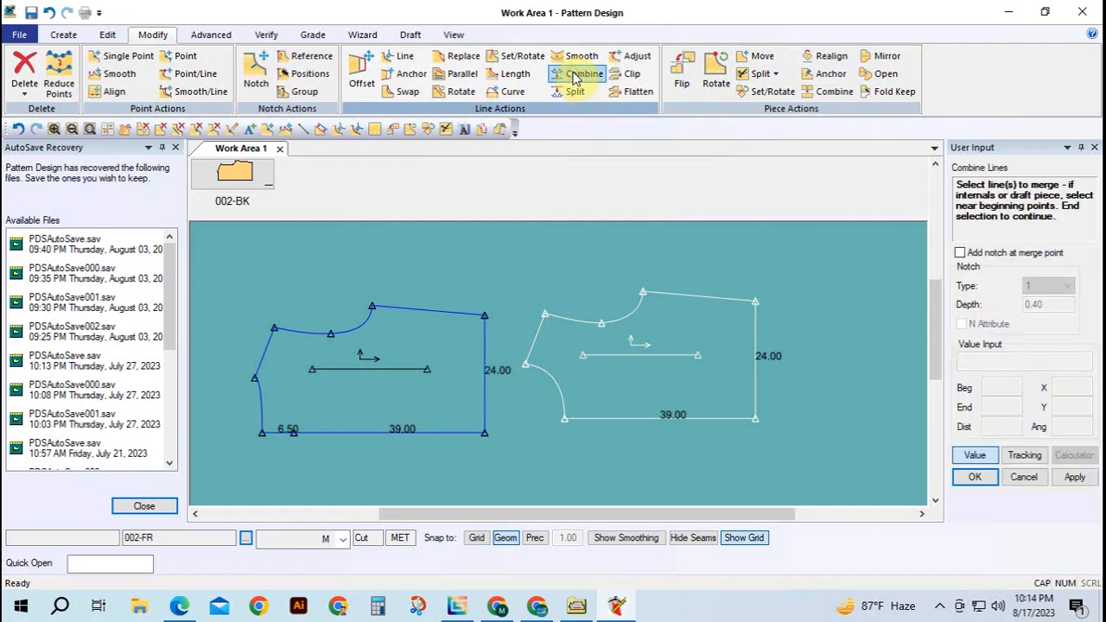
left_click(294, 431)
left_click(306, 430)
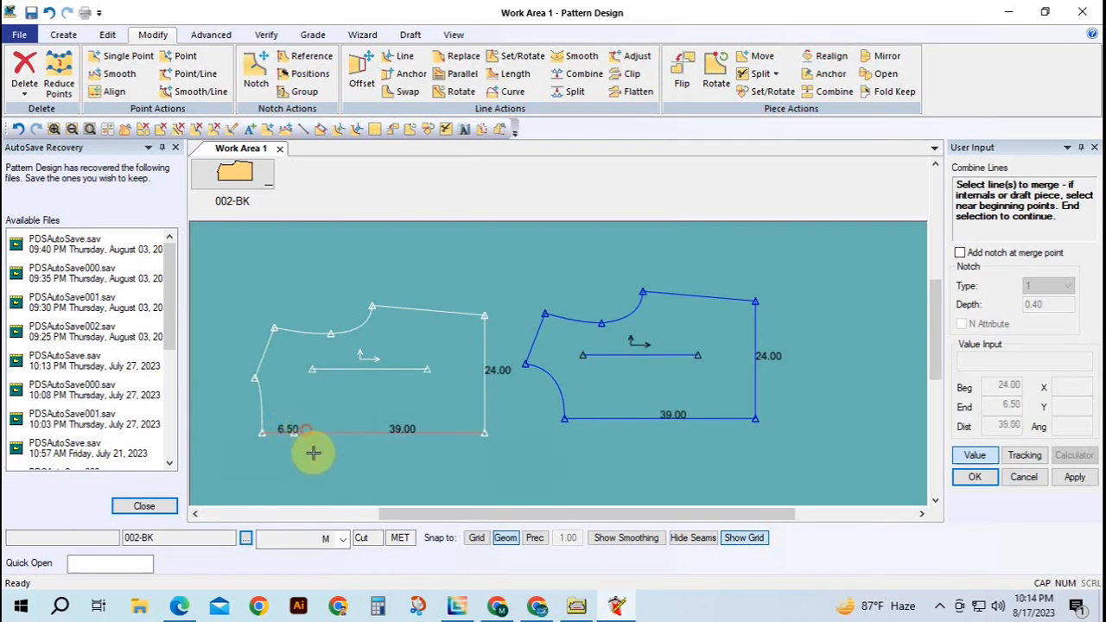
right_click(345, 402)
left_click(346, 400)
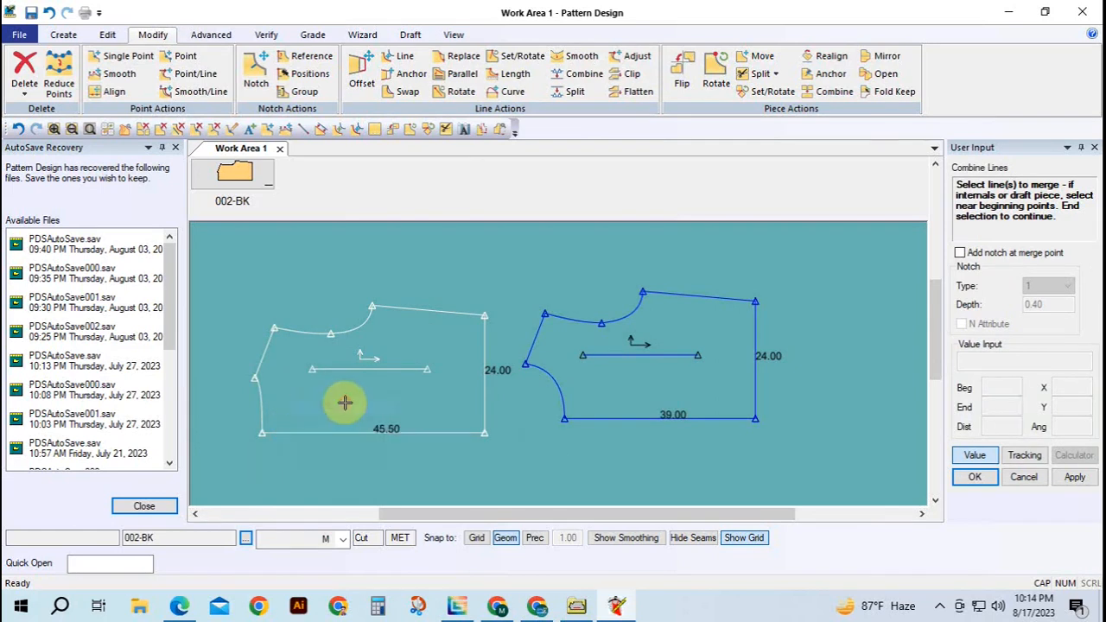
Reposition 002-BK and 002-FR next to each other at roughly the same height
left_click(367, 394)
left_click(631, 399)
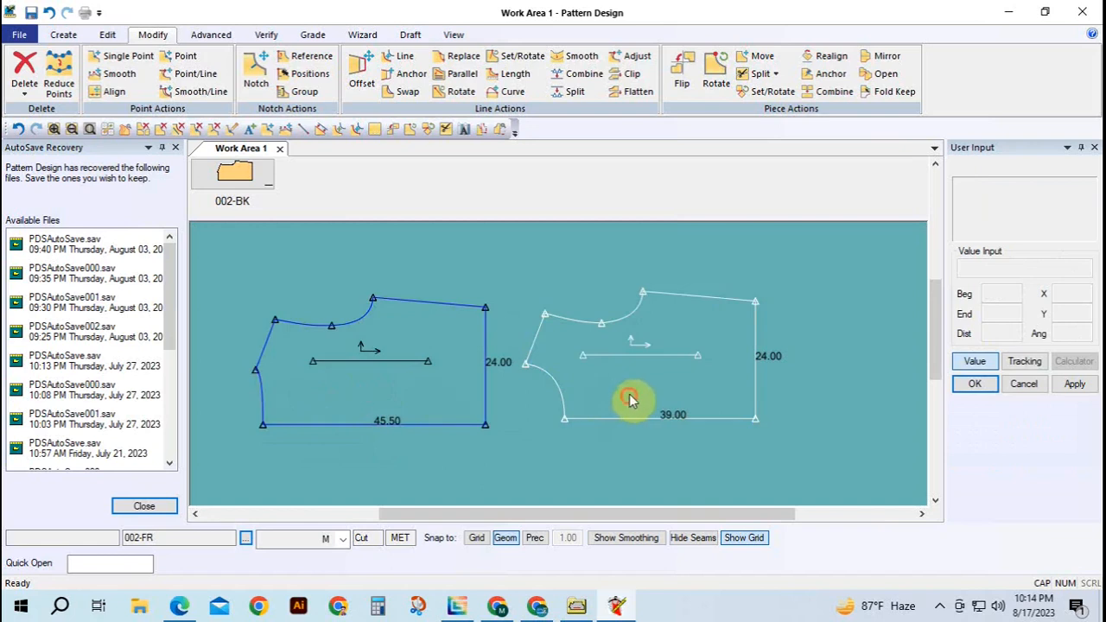
left_click(583, 381)
left_click(636, 381)
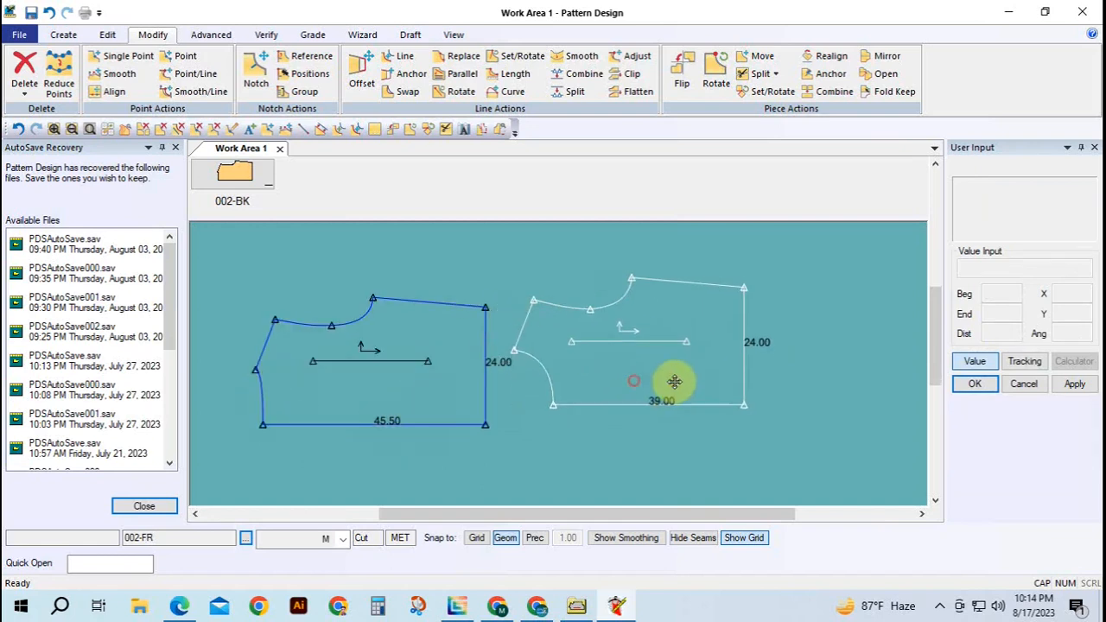
left_click(672, 387)
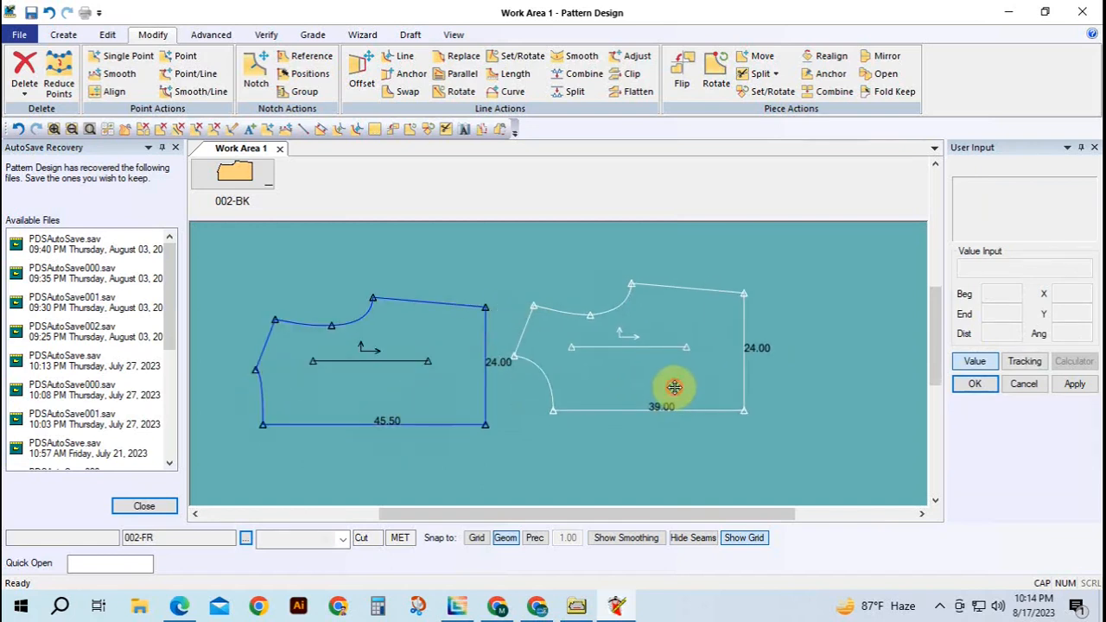
Switch to the SWEAT SIRT.pdf measurement chart in Edge and look up the height of the bottom rib (Heigth Flounge)
left_click(617, 399)
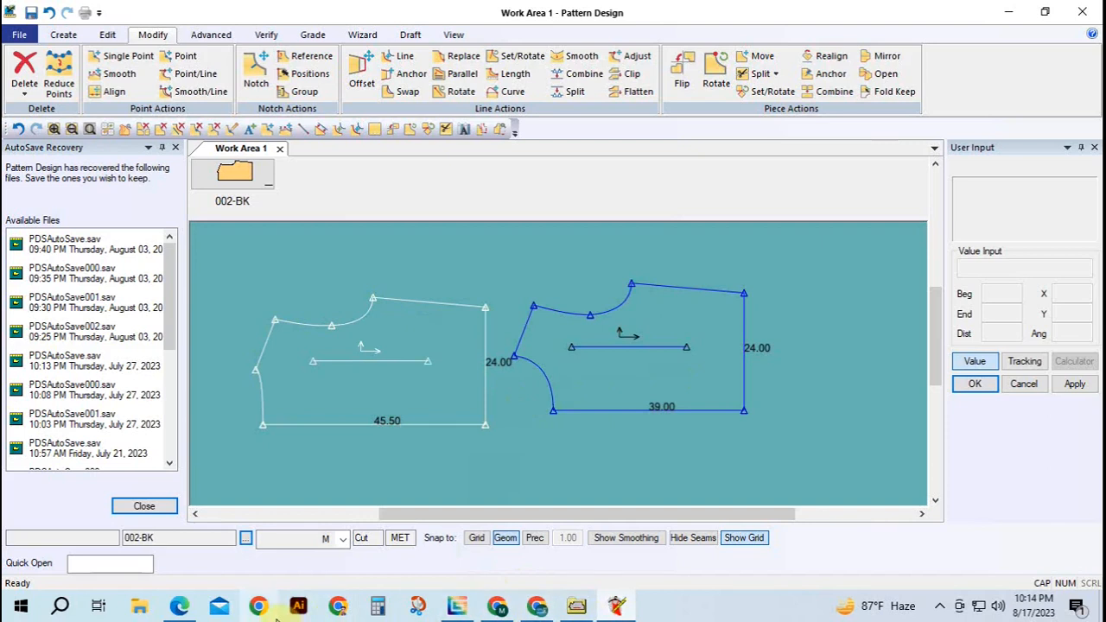
left_click(179, 605)
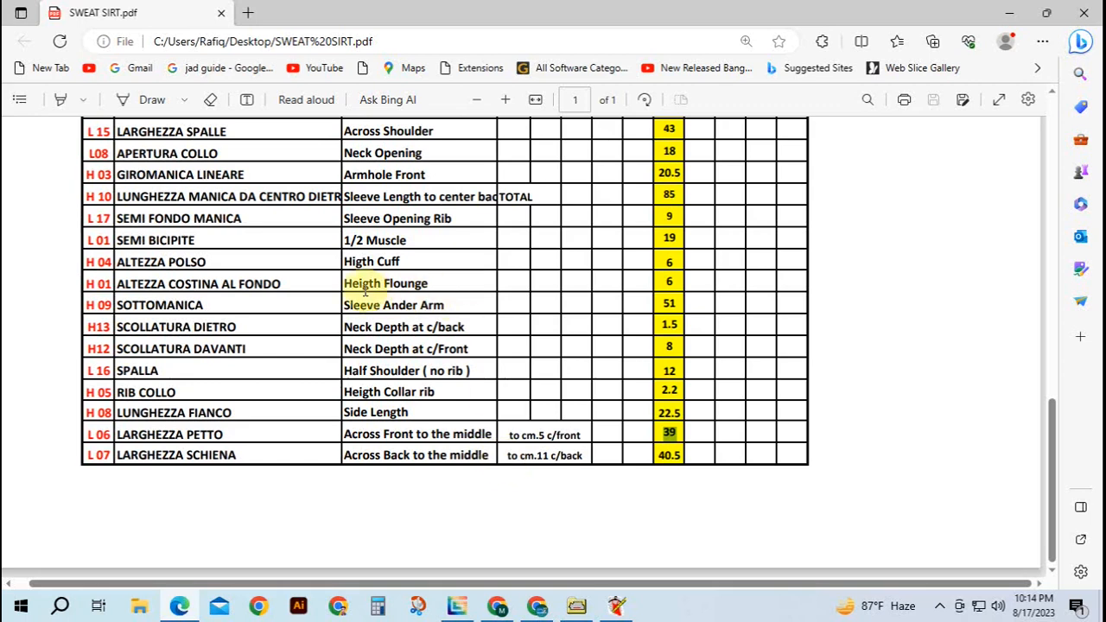
left_click_drag(363, 282, 626, 290)
left_click(396, 287)
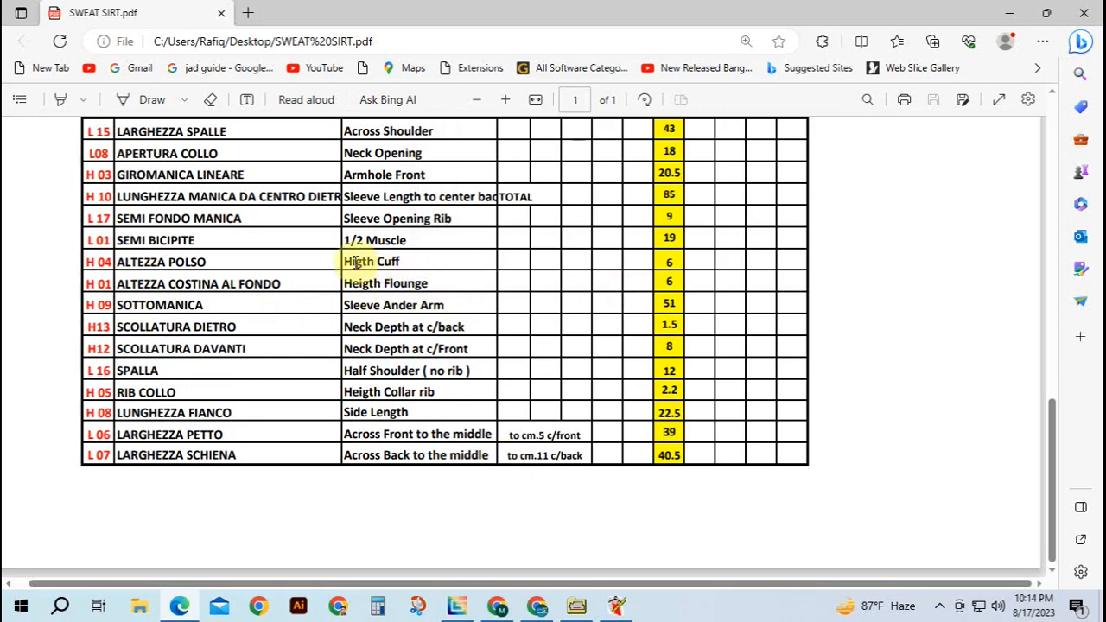
double_click(661, 263)
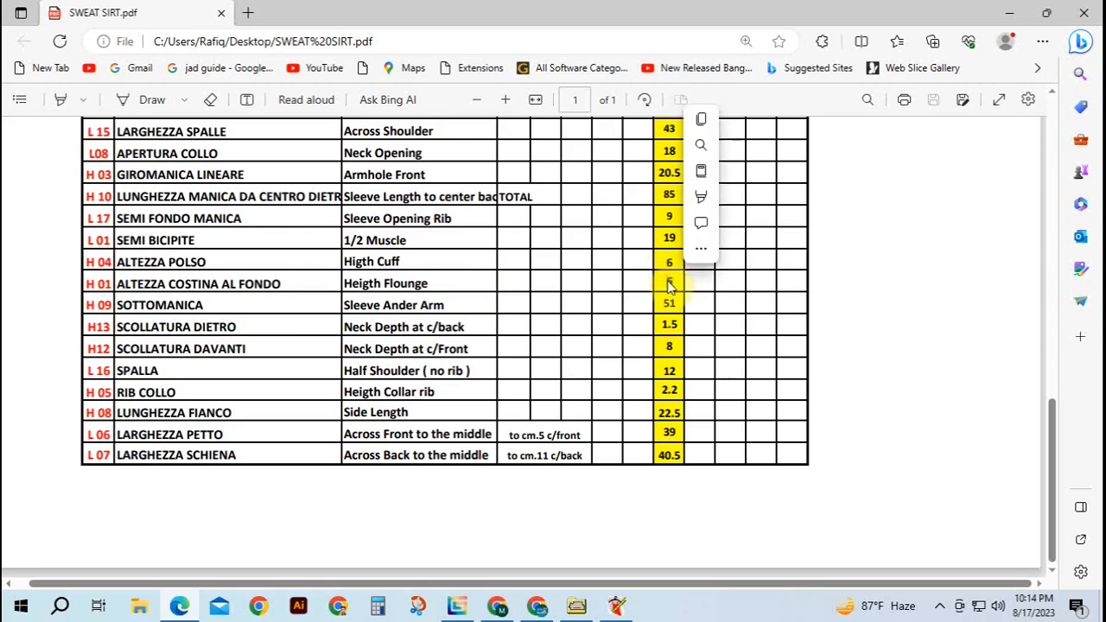
scroll(477, 285, "up", 1)
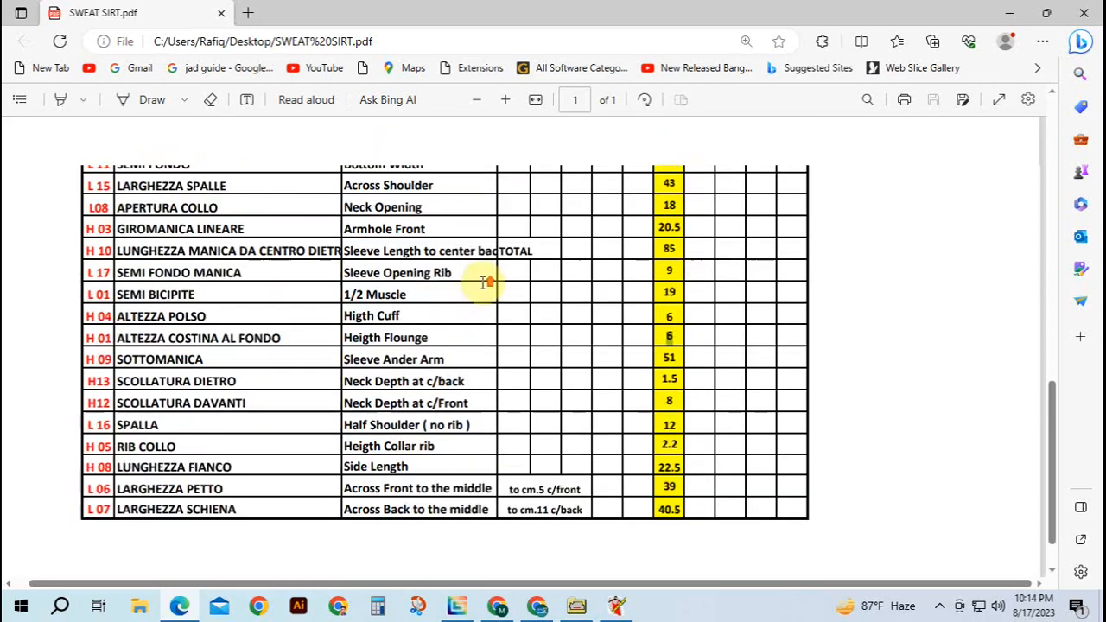
scroll(496, 302, "up", 1)
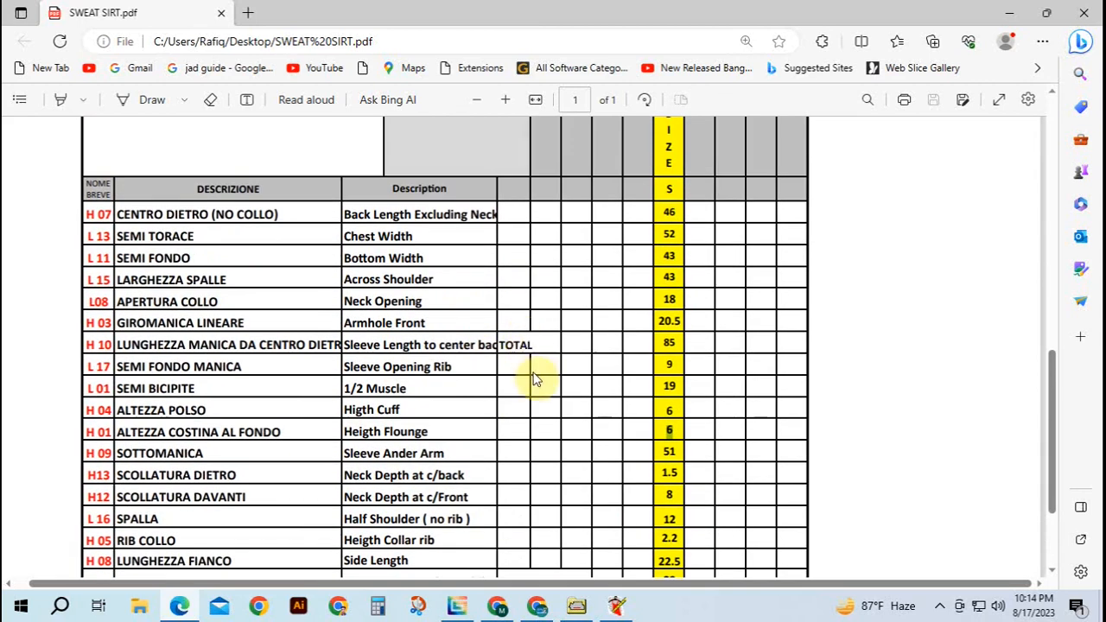
Return to Pattern Design and shorten 002-BK by moving its 24.00 hem line by X -6 with Move Line Anchor, keeping the proposed blend points
left_click(616, 605)
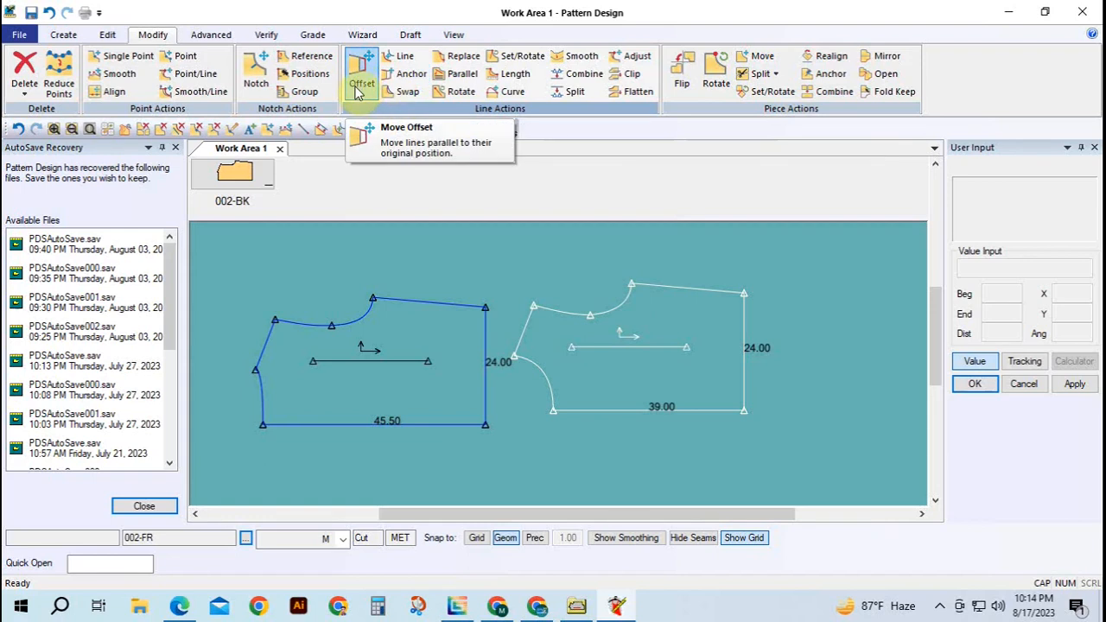
left_click(406, 73)
left_click(456, 422)
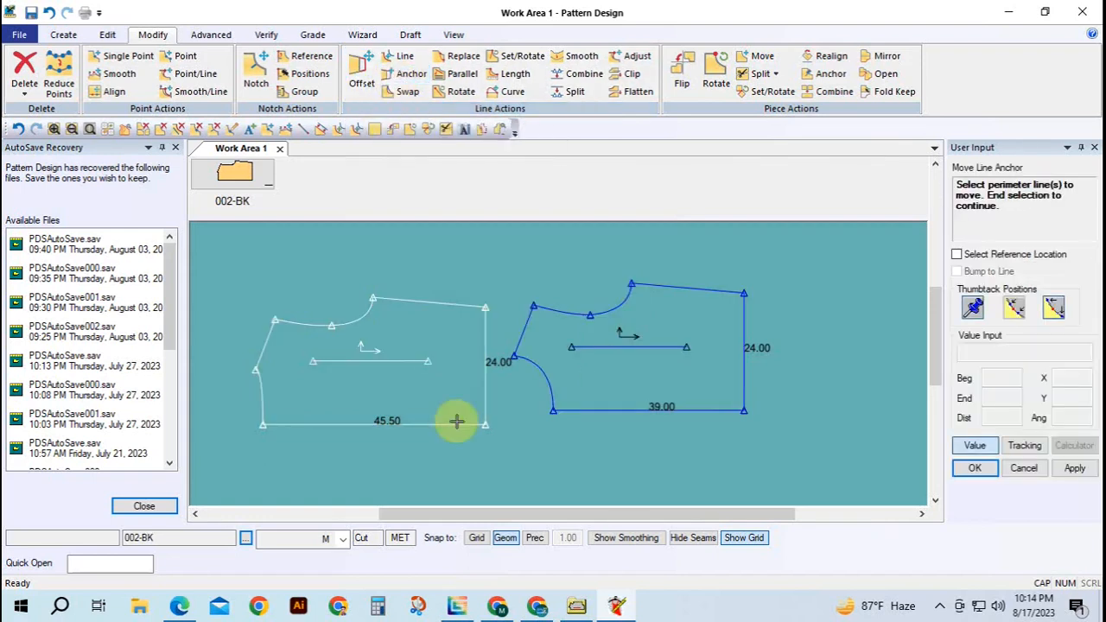
left_click(446, 351)
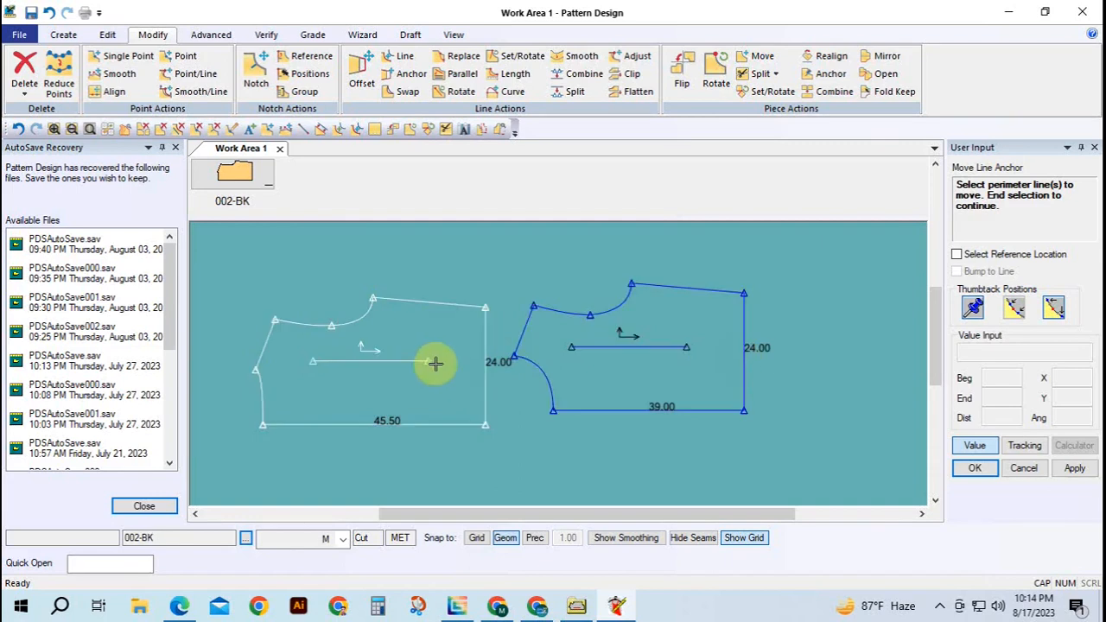
left_click(489, 380)
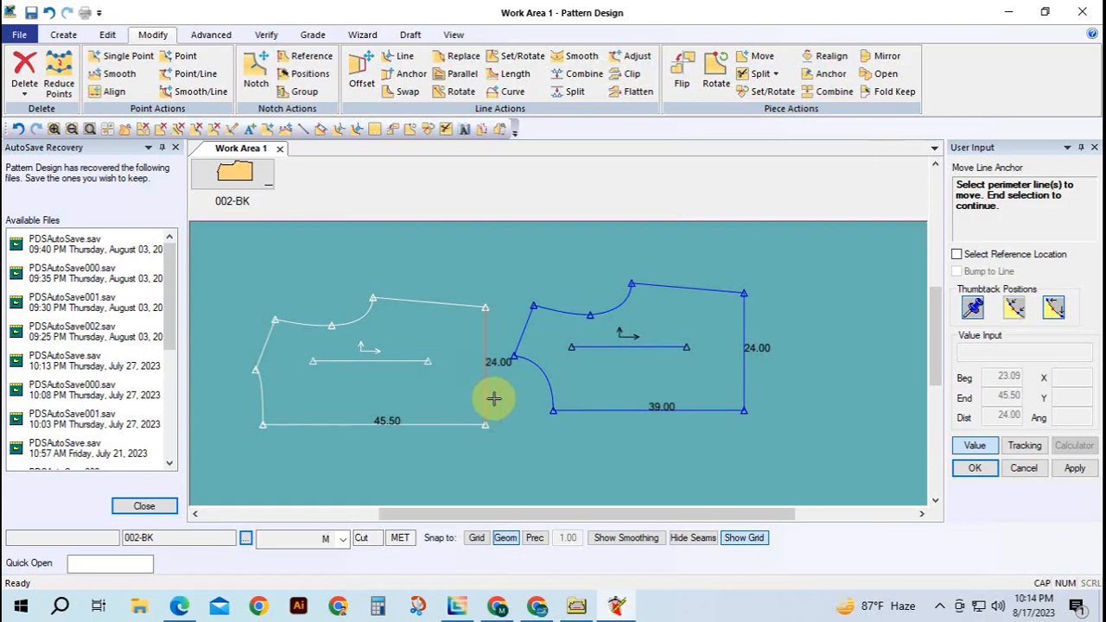
right_click(495, 399)
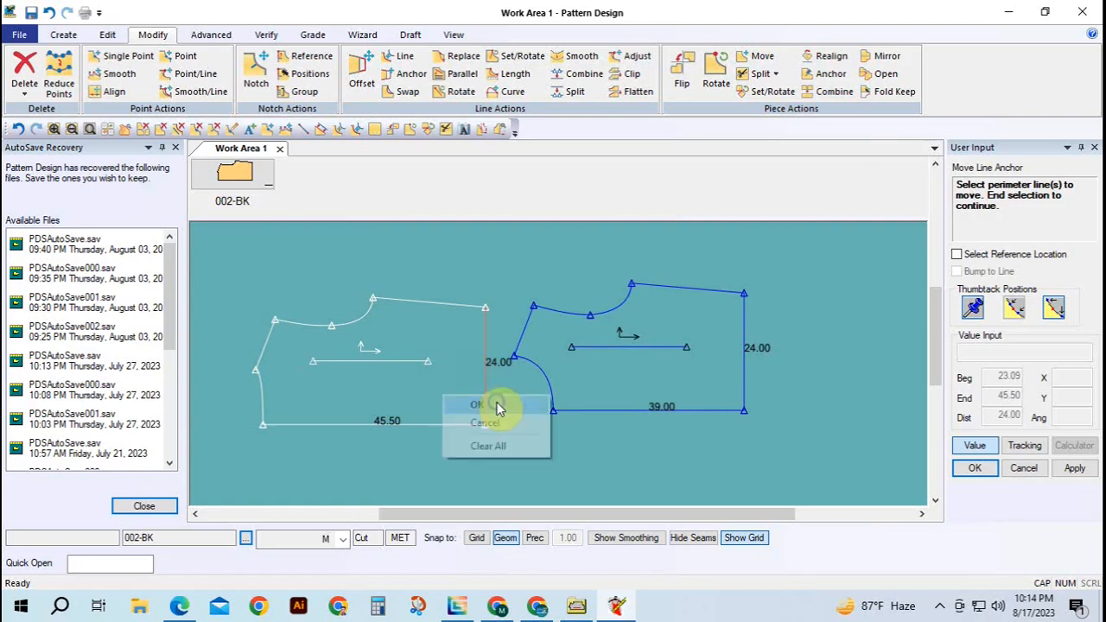
left_click(496, 402)
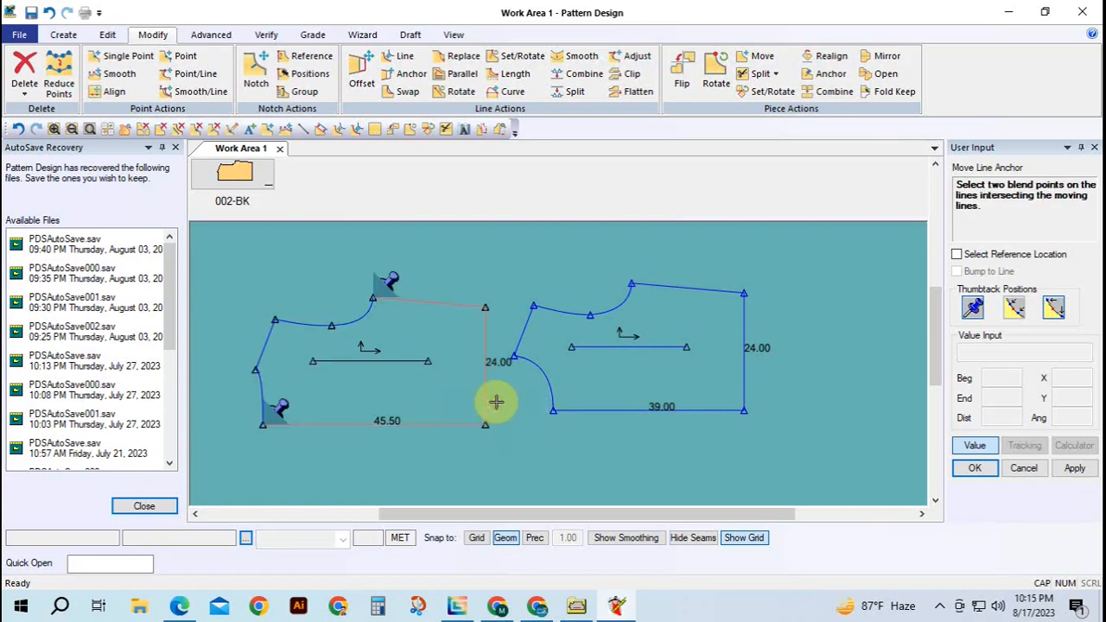
right_click(496, 402)
left_click(498, 404)
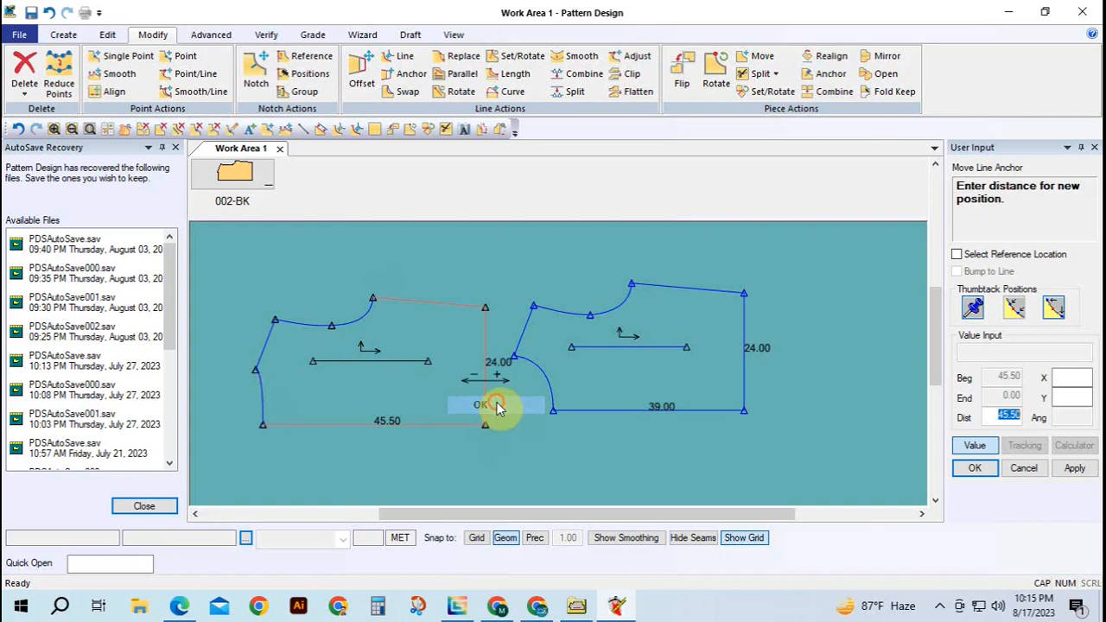
left_click(1063, 375)
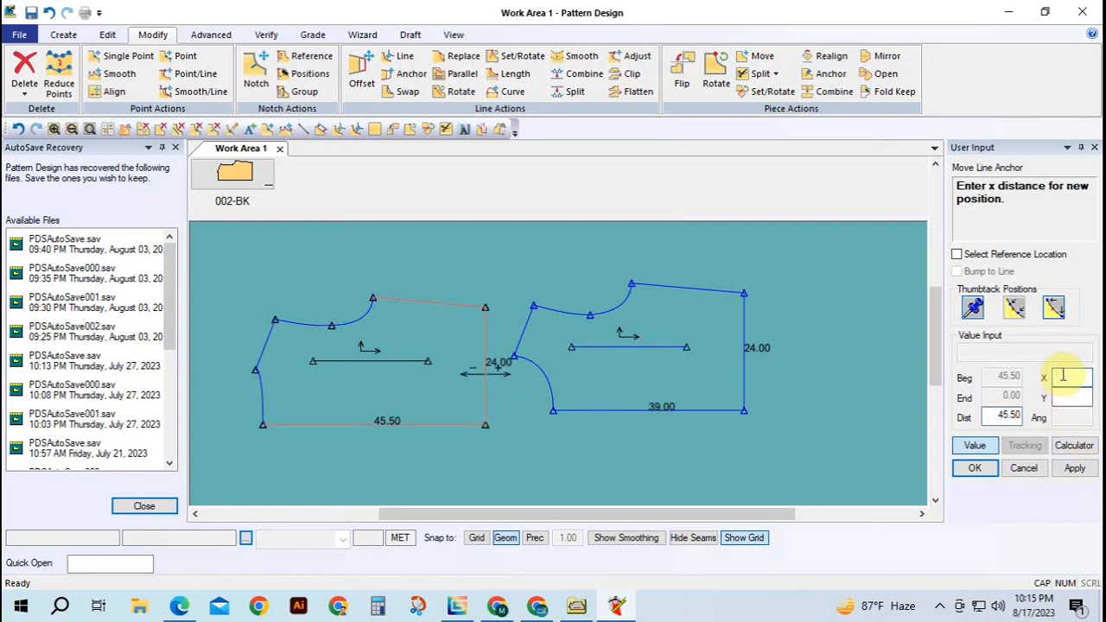
type("-6")
key("Return")
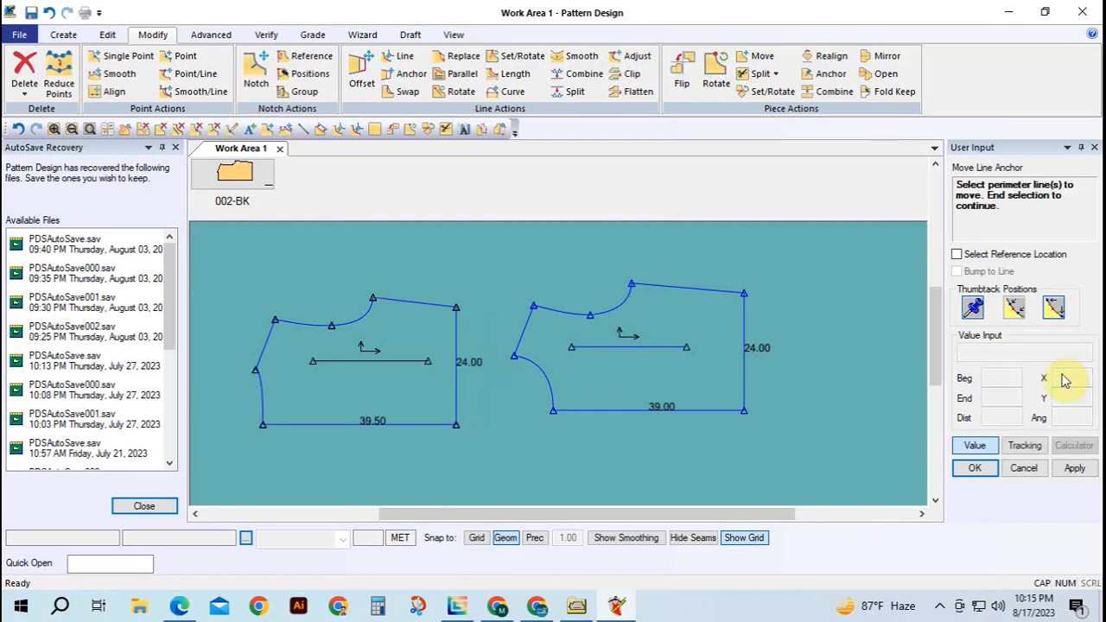
Shorten 002-FR by moving its 24.00 hem line by X -6, keeping the proposed blend points, and end the line move command
left_click(744, 342)
right_click(718, 372)
left_click(718, 372)
right_click(718, 373)
left_click(720, 377)
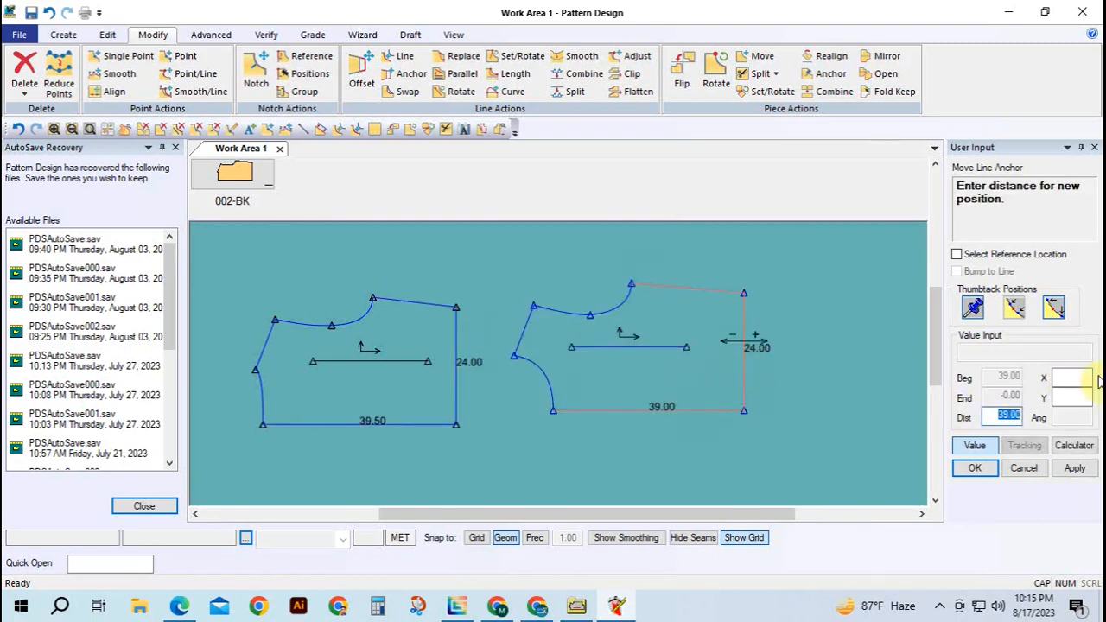
left_click(1059, 377)
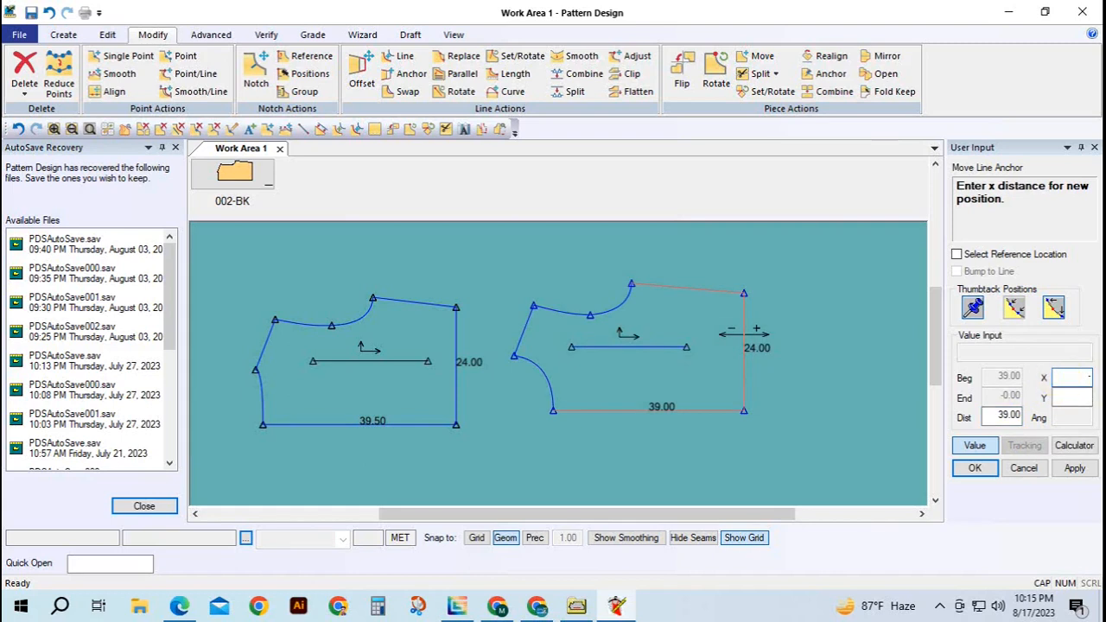
type("-6")
key("Return")
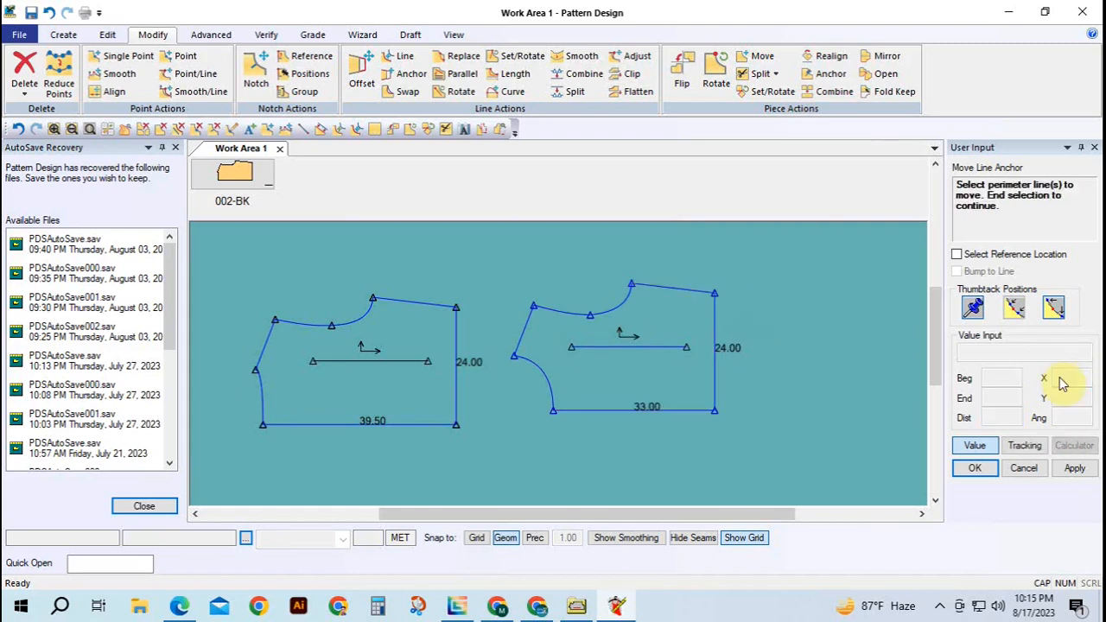
right_click(734, 351)
left_click(735, 354)
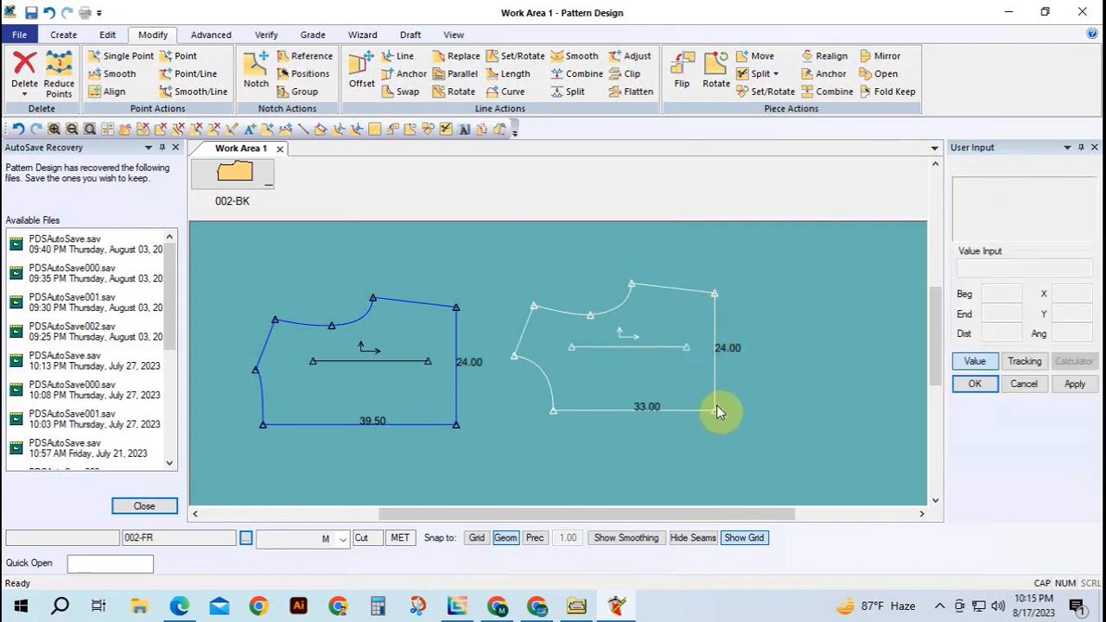
Move 002-FR closer to 002-BK and look up the Bottom Width in the SWEAT SIRT.pdf measurement chart in Edge
left_click_drag(630, 383, 601, 385)
left_click(606, 404)
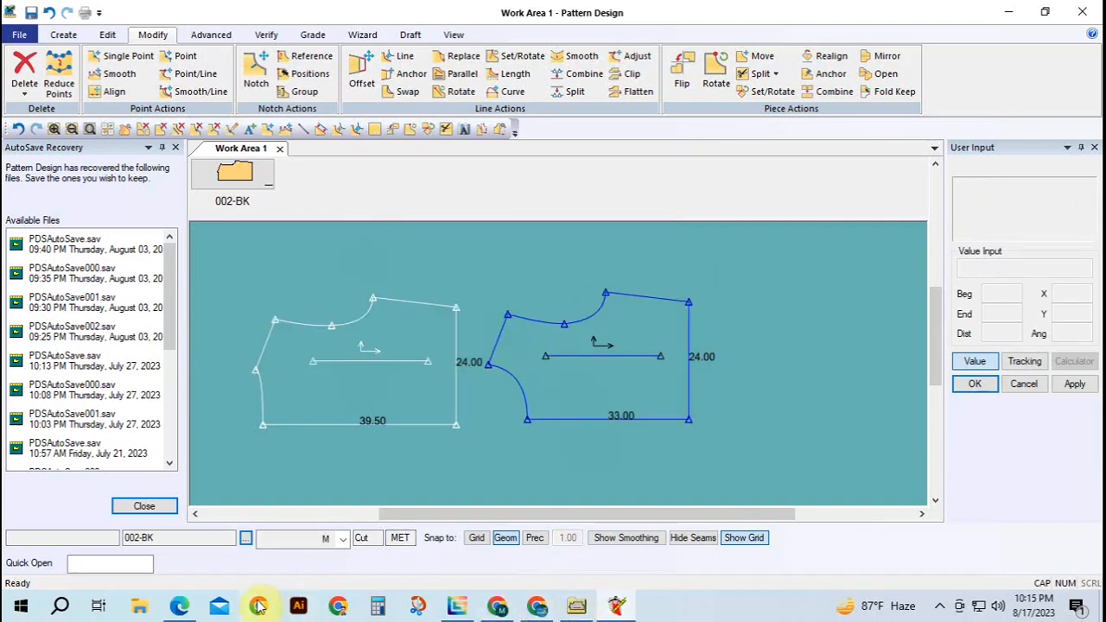
left_click(177, 608)
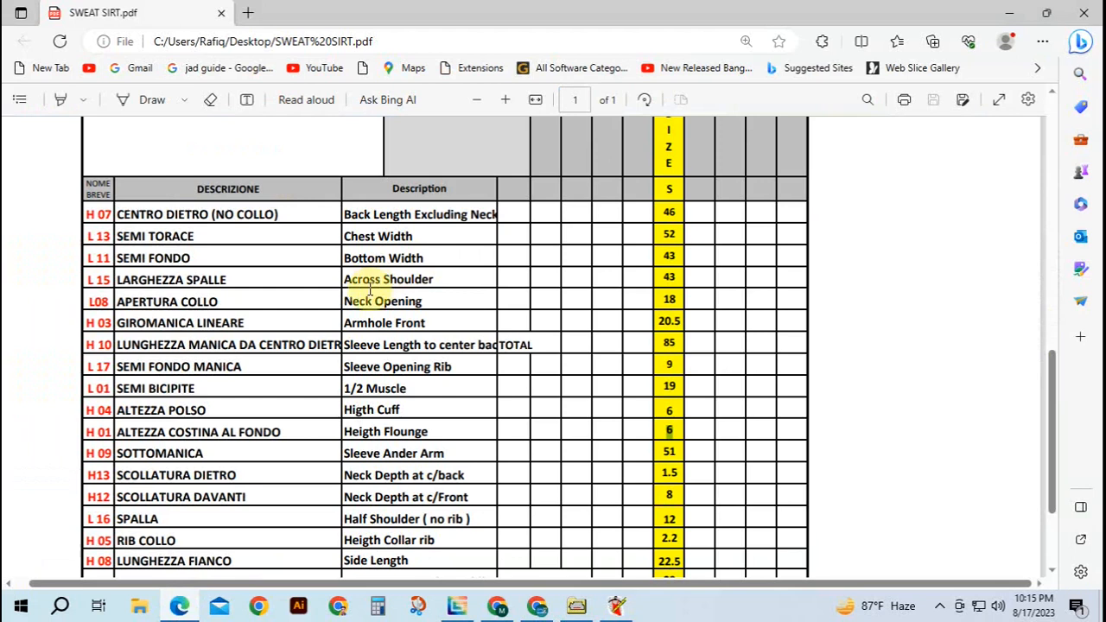
double_click(662, 255)
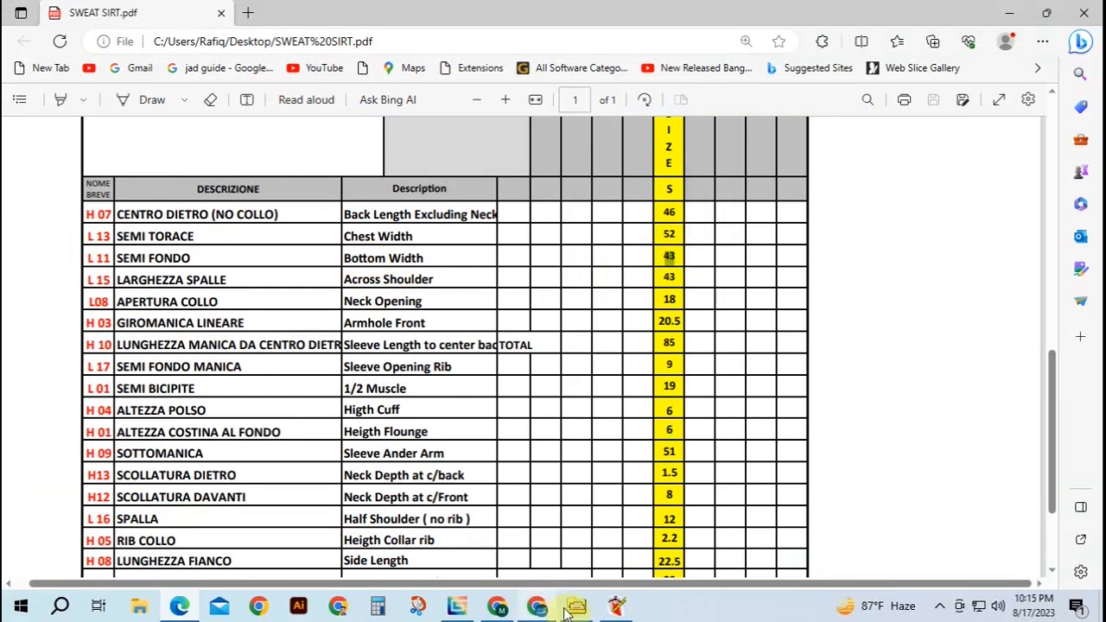
Return to Pattern Design, move 002-FR aside, and create a rectangle piece for the bottom rib, X 12 by Y 43, named 002-BTM
left_click(616, 607)
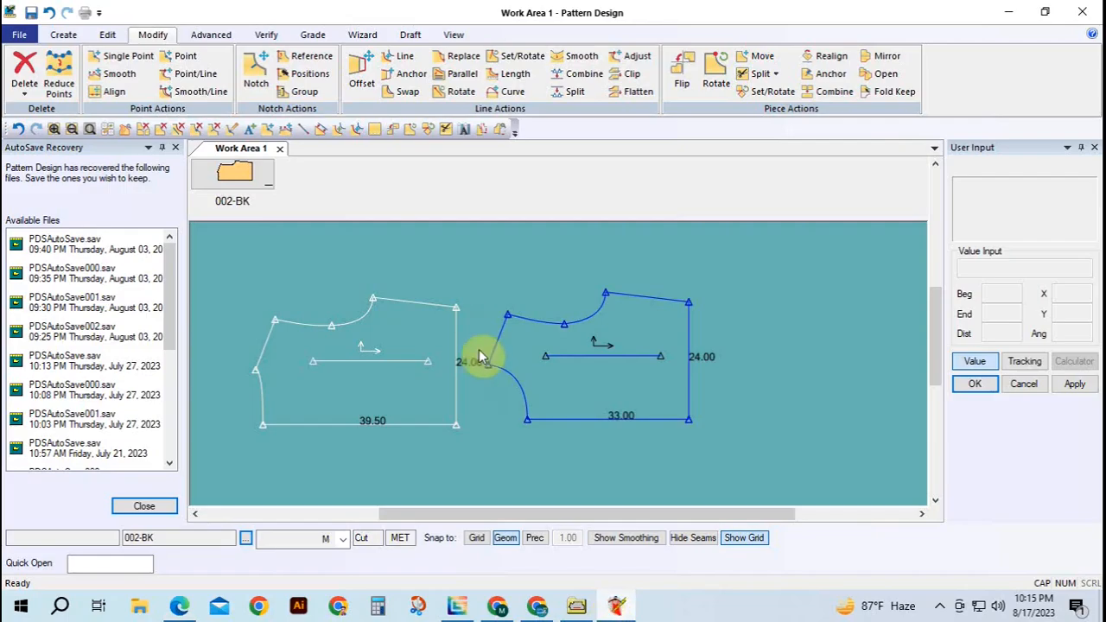
left_click(311, 413)
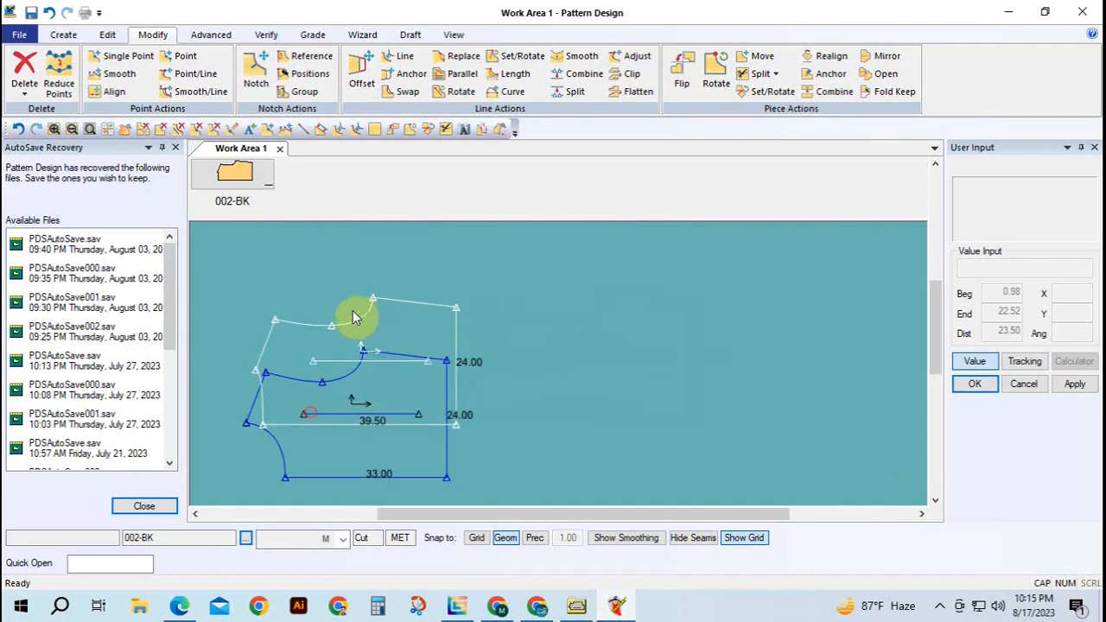
left_click(65, 34)
left_click(525, 56)
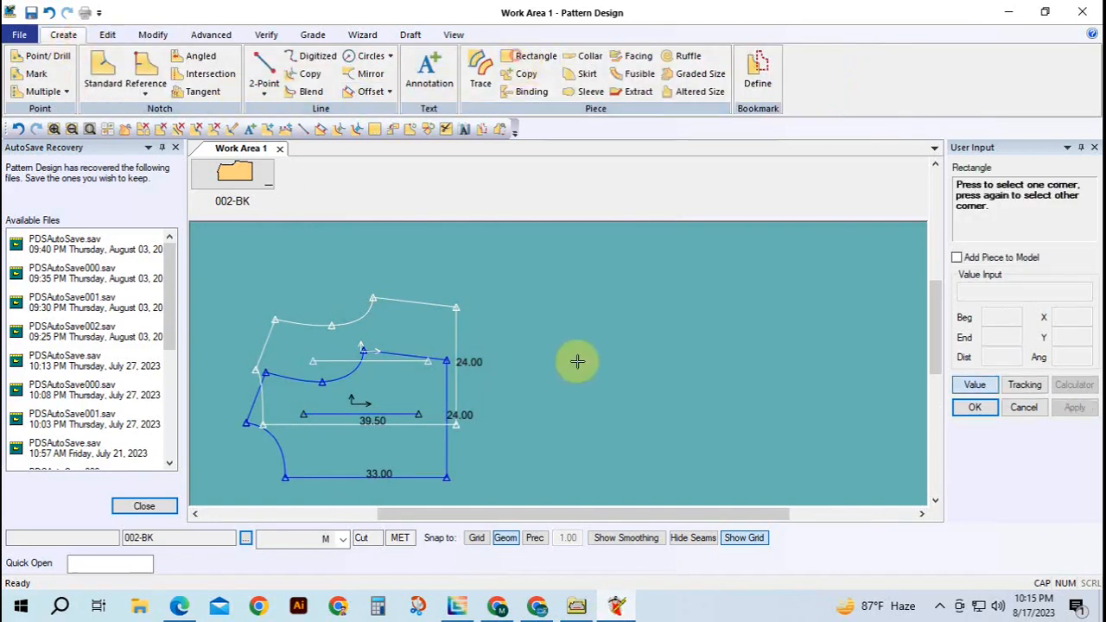
left_click(536, 250)
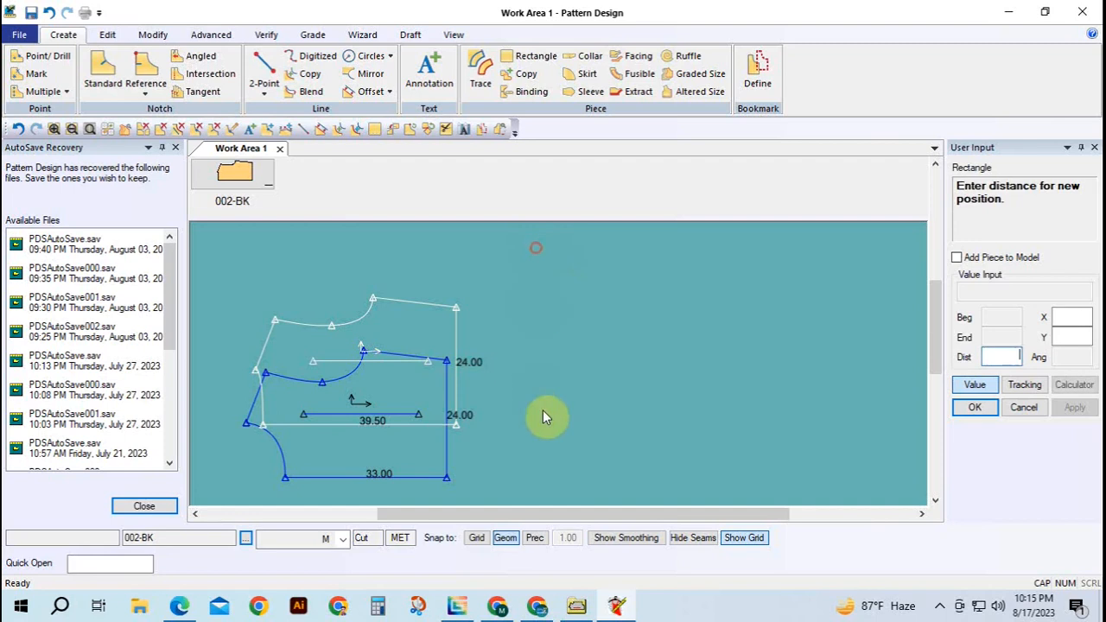
left_click(1069, 317)
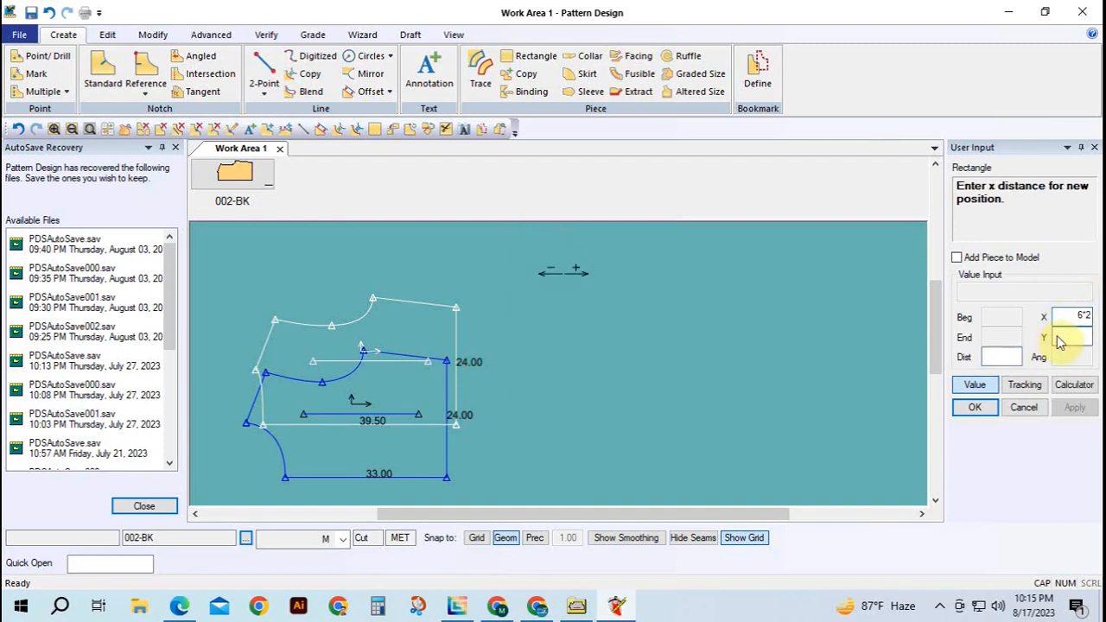
type("12")
left_click(1062, 337)
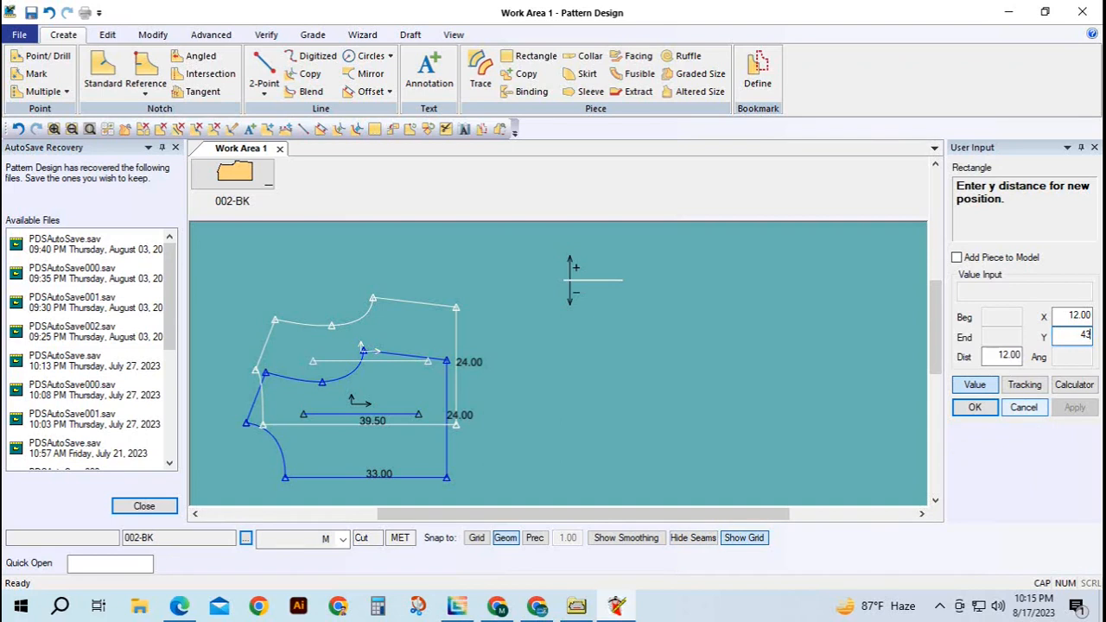
left_click(974, 408)
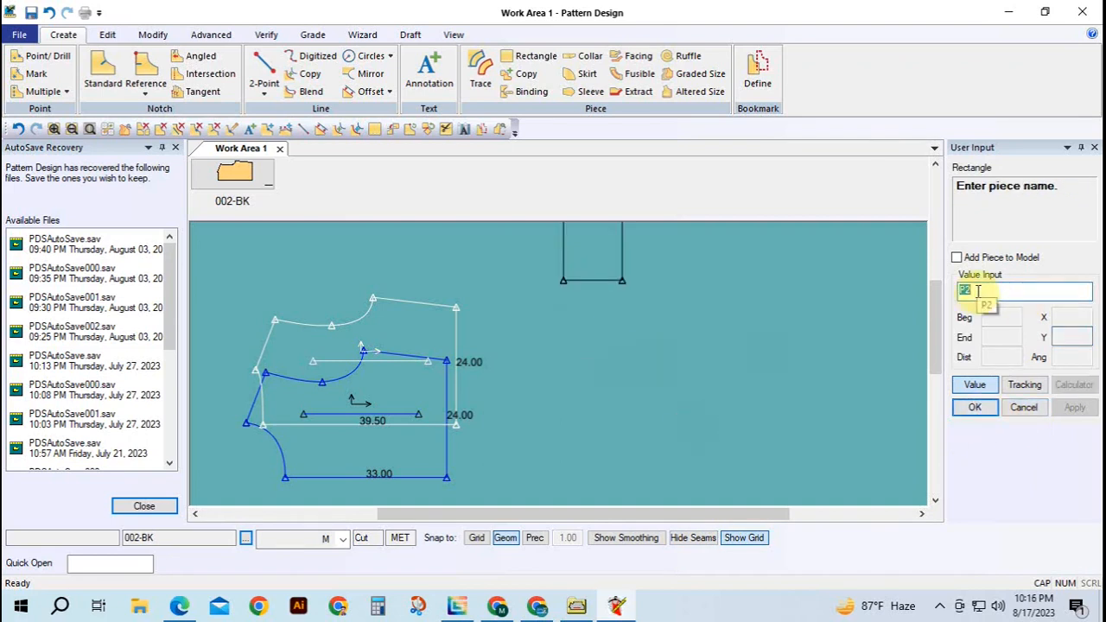
type("002-BTM")
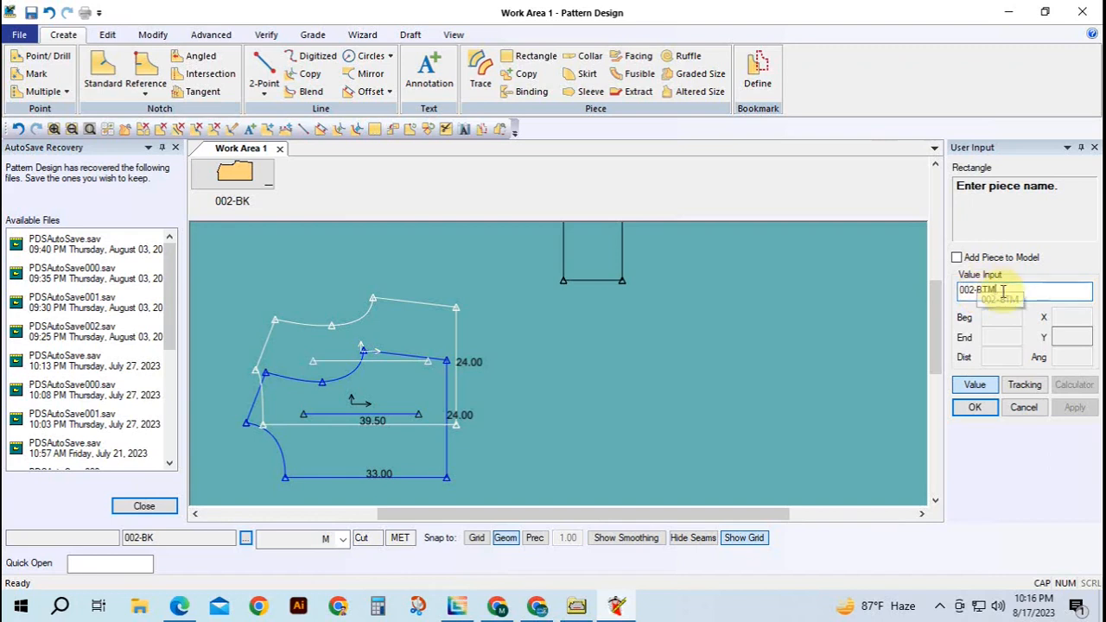
left_click(979, 410)
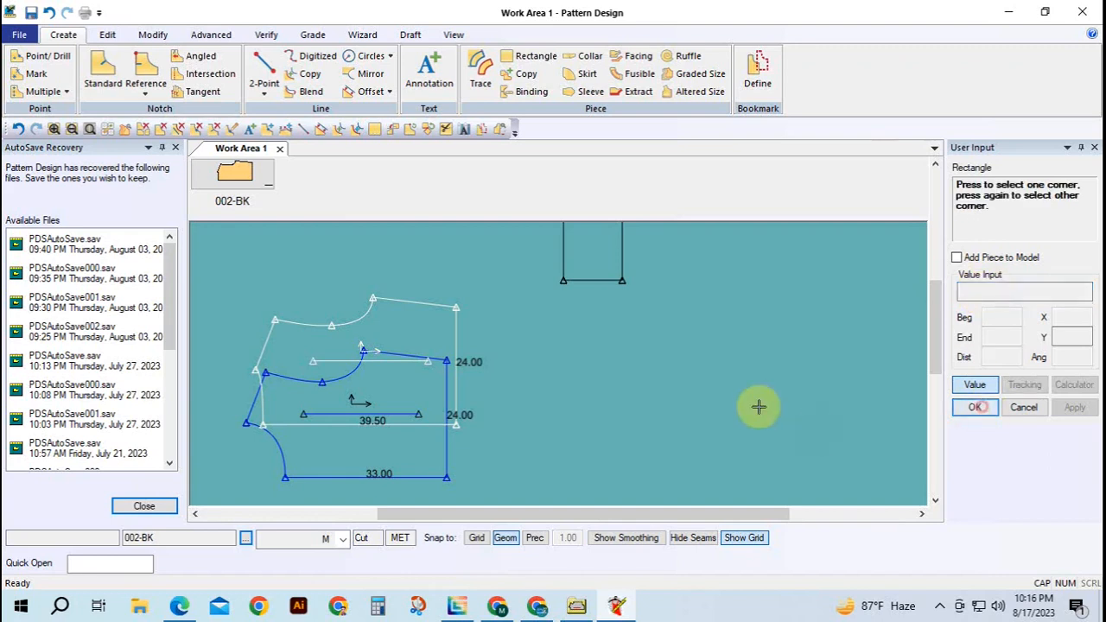
End the rectangle command and arrange 002-BK, 002-FR and 002-BTM in the work area so that no pieces overlap
left_click(703, 373)
left_click(609, 268)
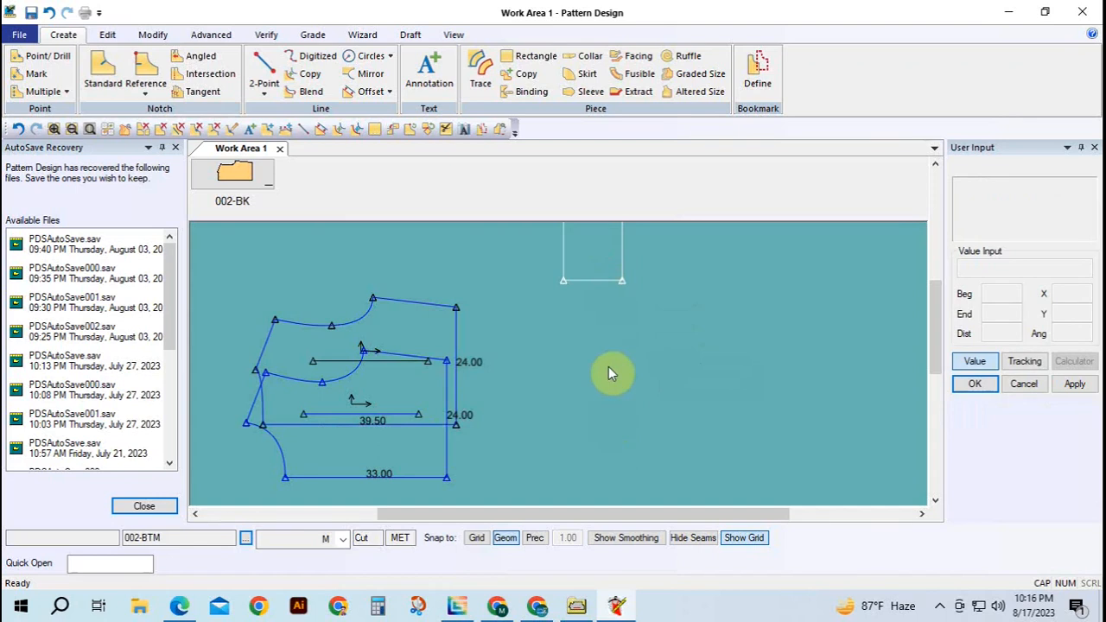
left_click(580, 449)
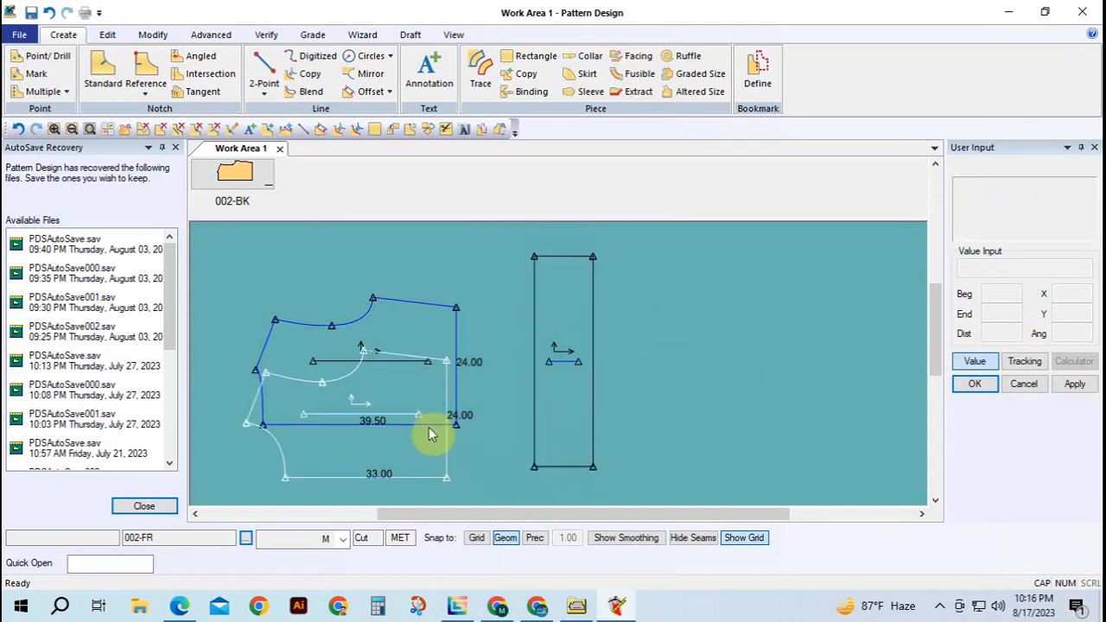
left_click(431, 370)
left_click(432, 390)
left_click(424, 320)
left_click(388, 271)
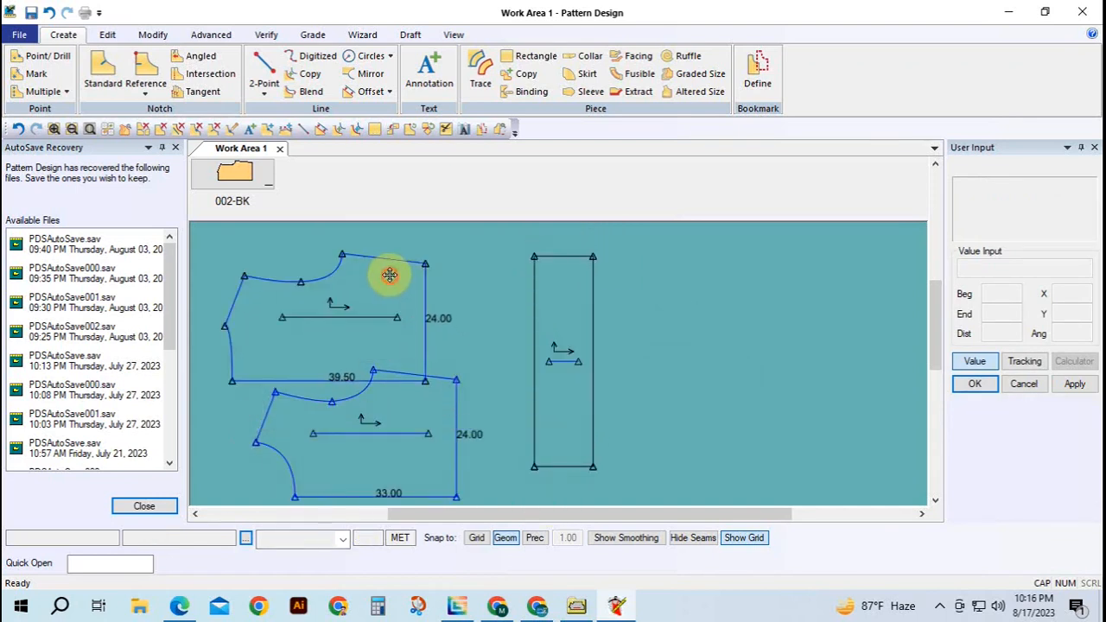
left_click(538, 342)
left_click(670, 340)
left_click(389, 429)
left_click(558, 406)
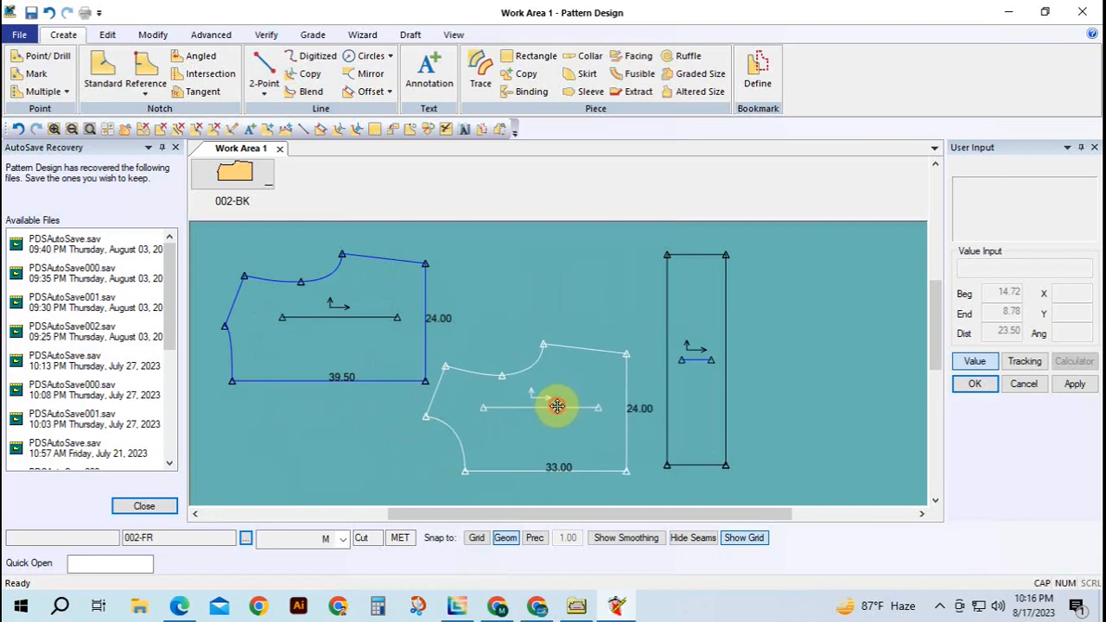
Move 002-BK beside 002-FR and measure the graded length of both armhole segments of 002-FR across all sizes
left_click(396, 358)
left_click(377, 464)
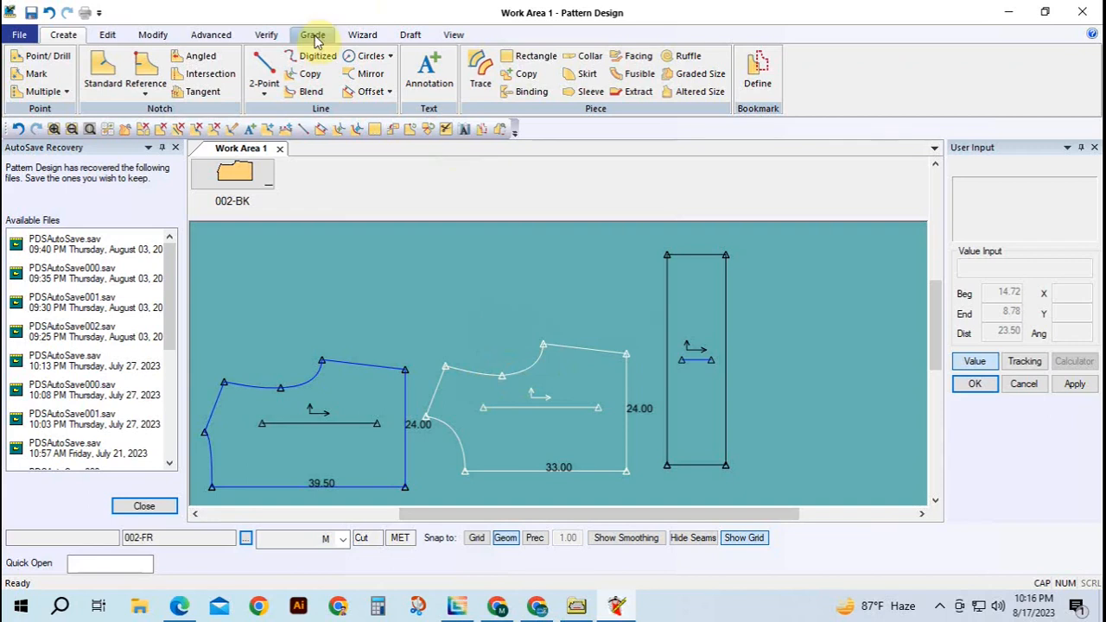
left_click(270, 35)
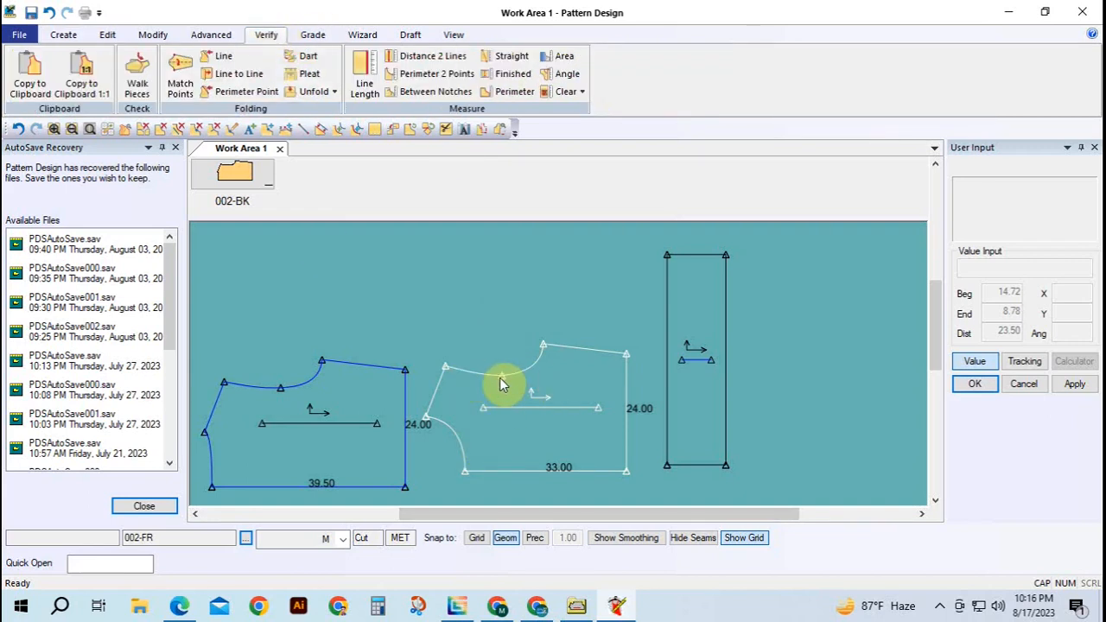
left_click(314, 37)
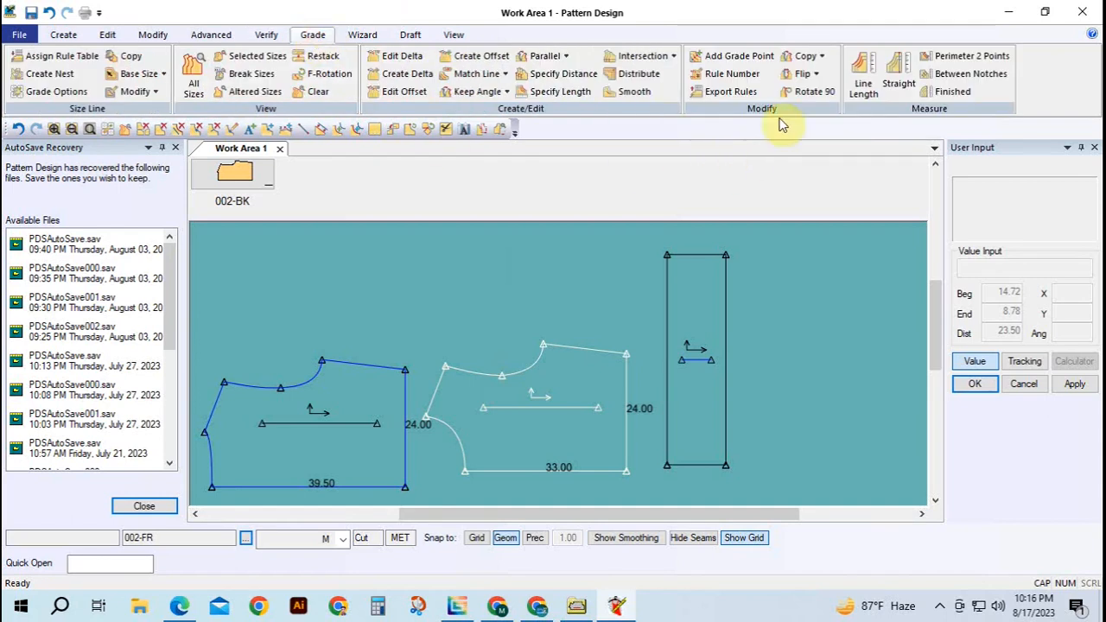
left_click(862, 78)
left_click(496, 382)
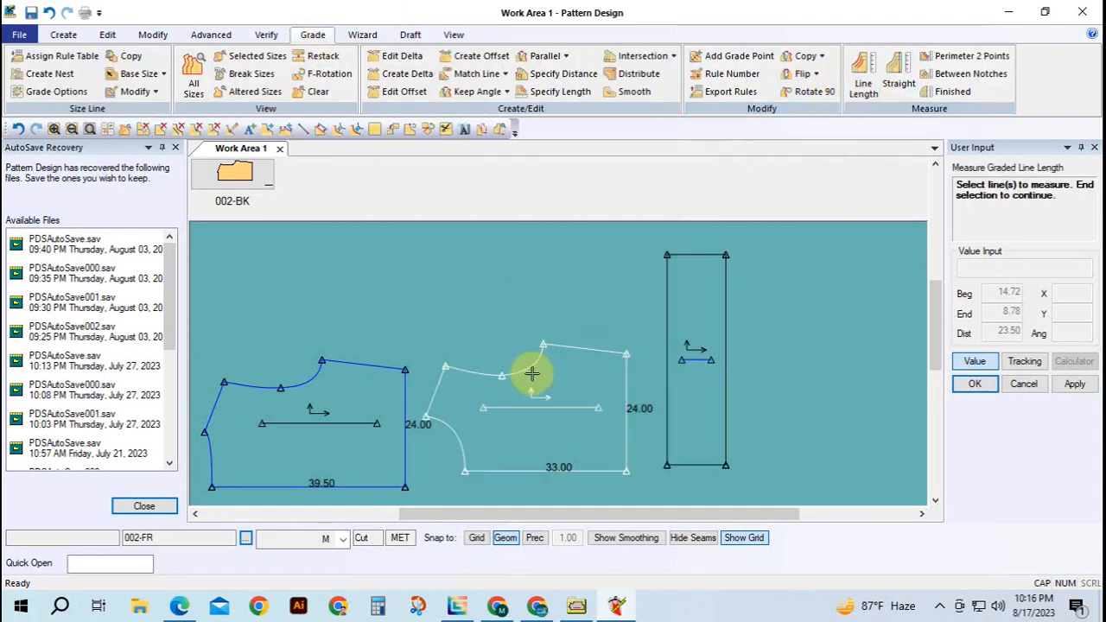
left_click(492, 373)
right_click(519, 359)
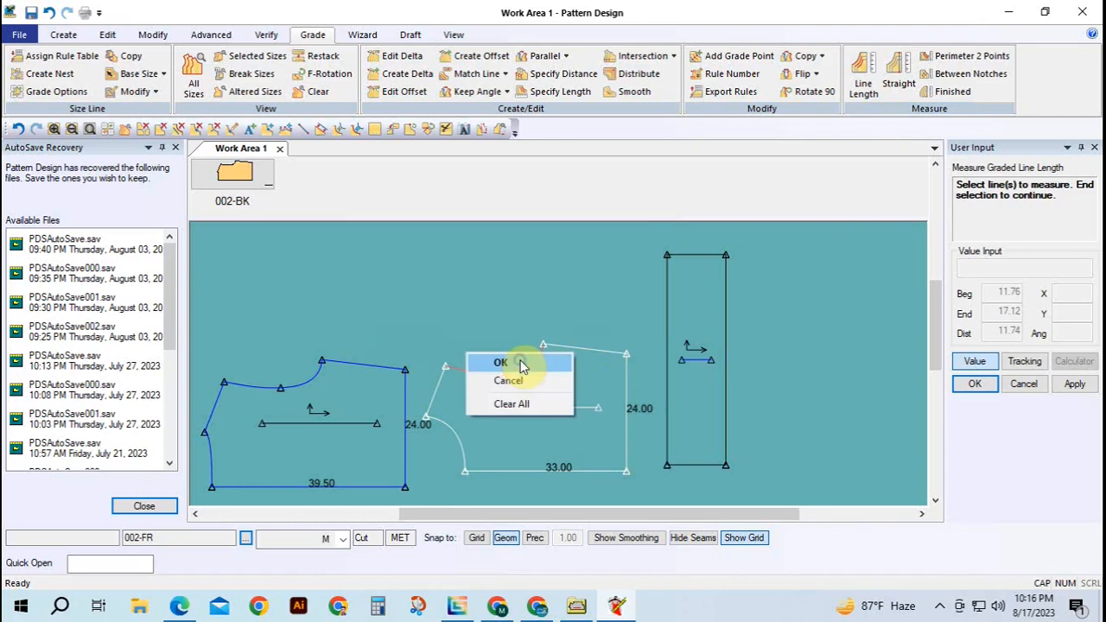
left_click(519, 362)
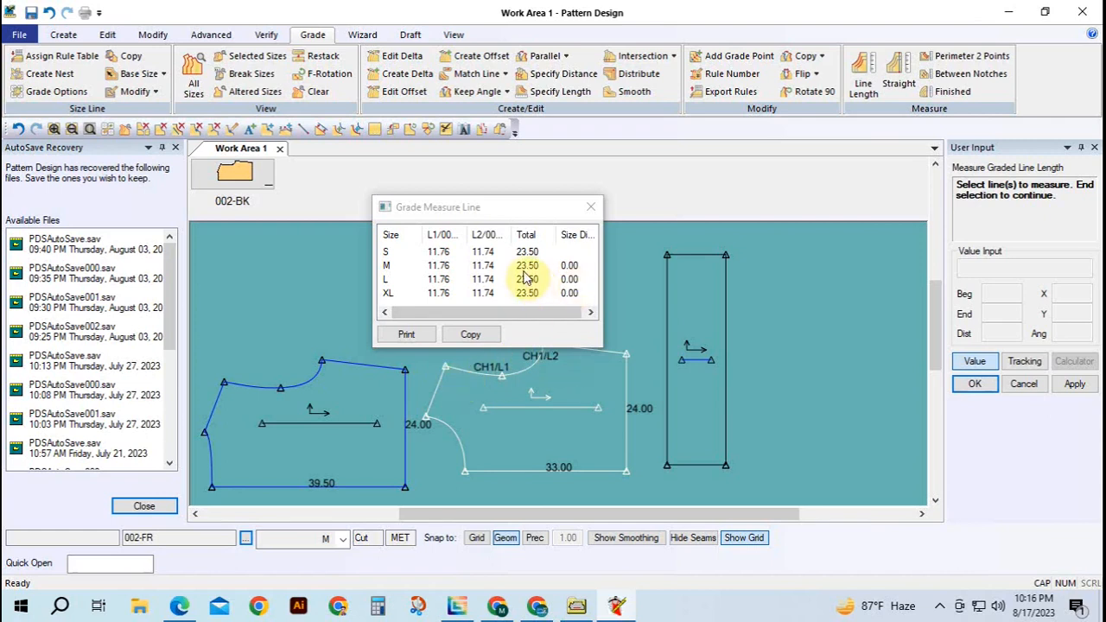
right_click(637, 276)
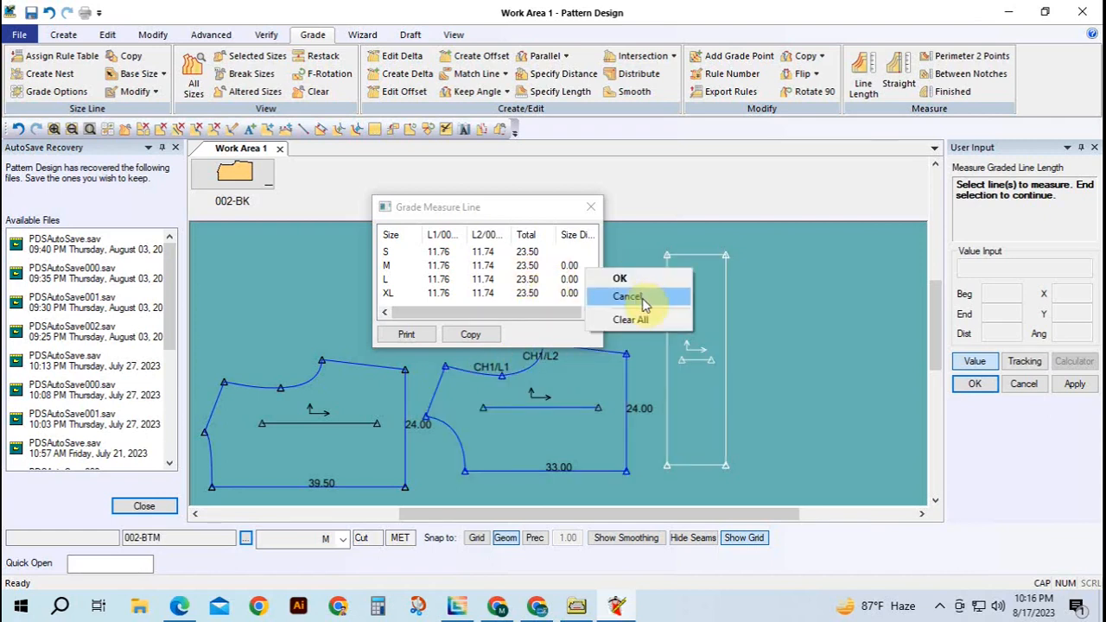
left_click(642, 298)
Move 002-FR and 002-BK aside over 002-BTM, and look up Across Shoulder and Sleeve Length to center back in the SWEAT SIRT.pdf chart in Edge
left_click_drag(587, 467, 792, 450)
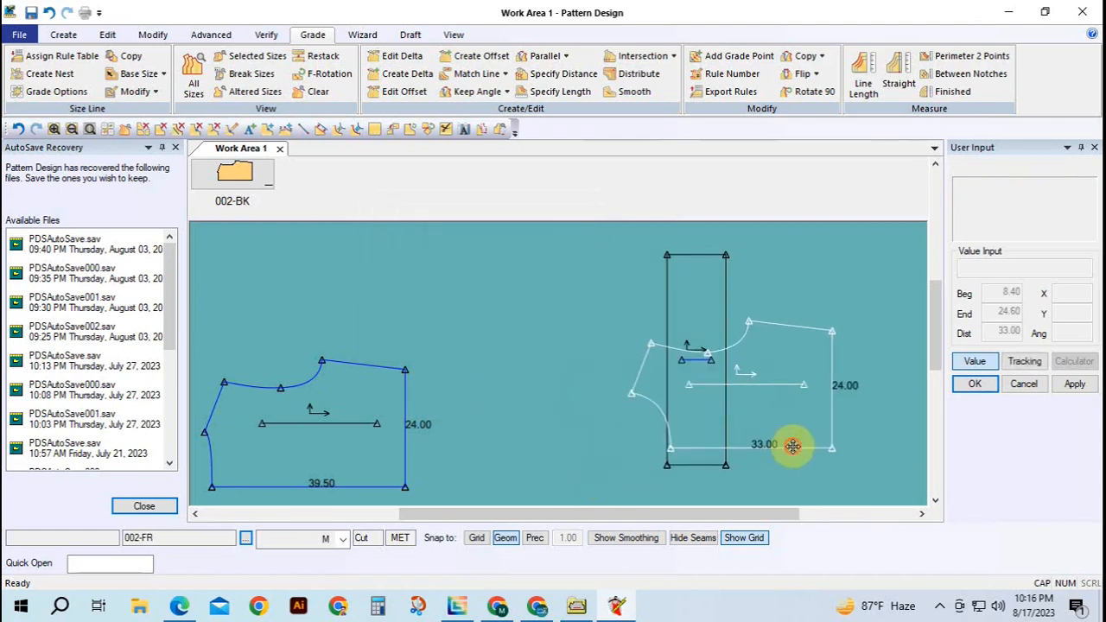
left_click_drag(356, 466, 788, 446)
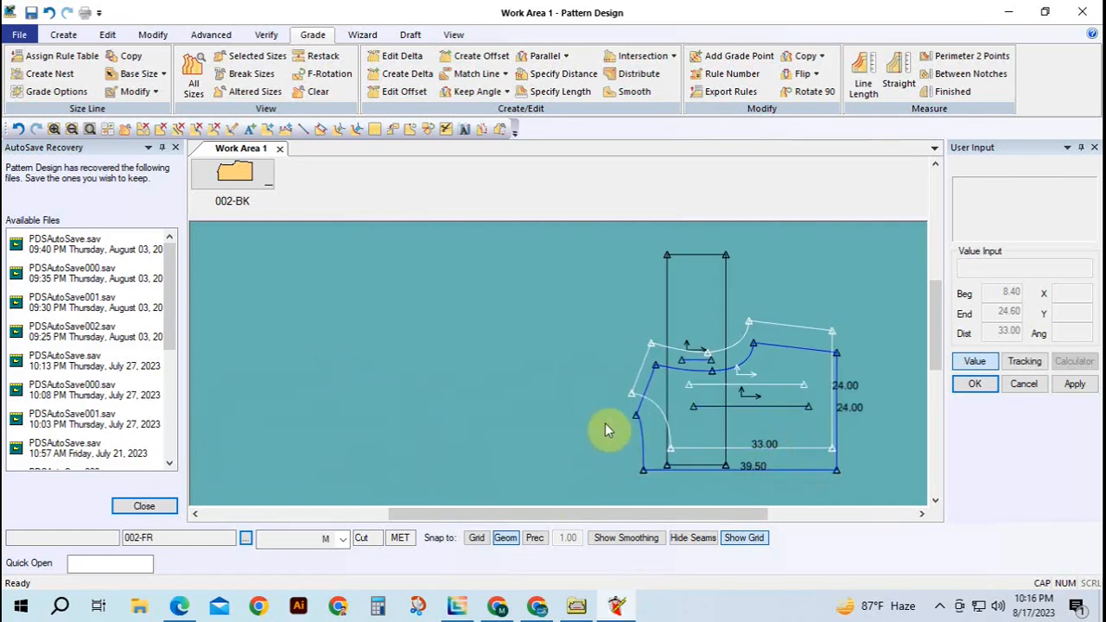
left_click(179, 605)
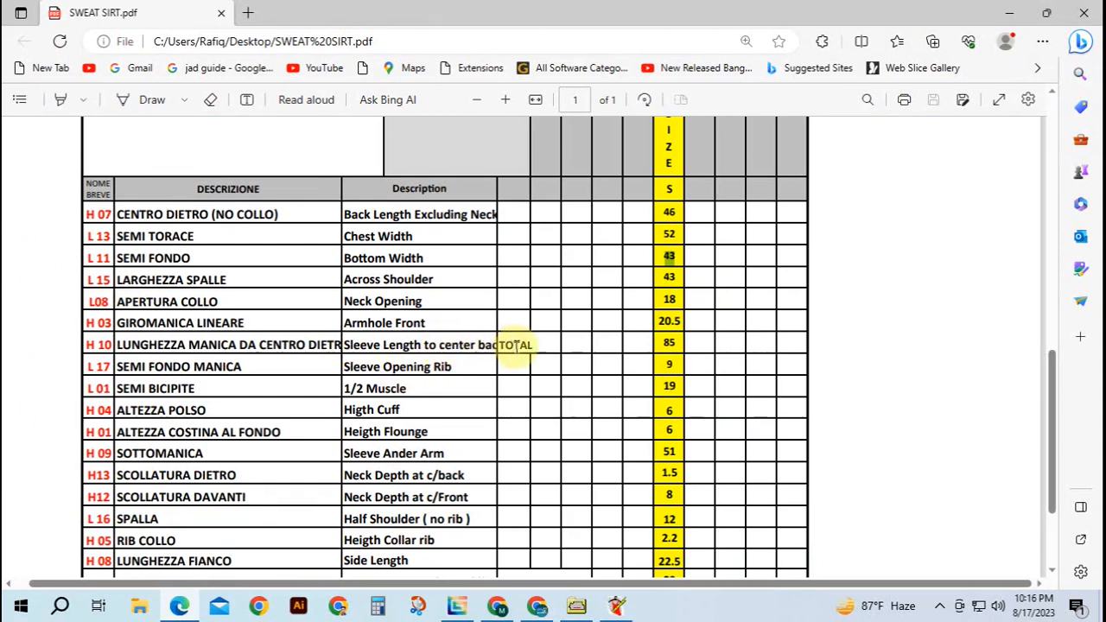
scroll(372, 344, "up", 6)
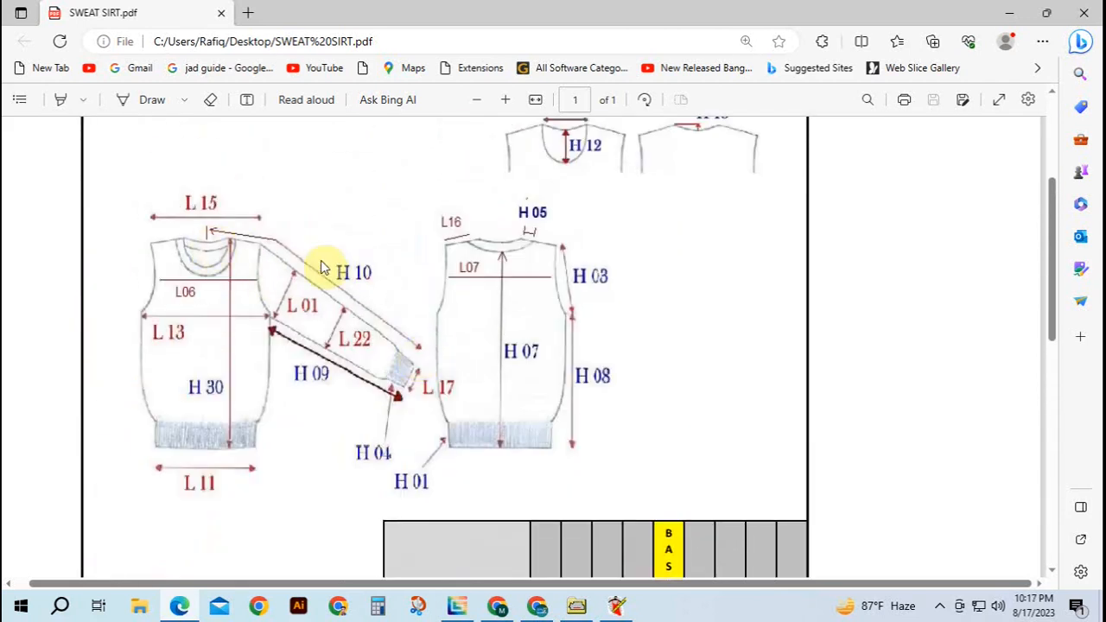
scroll(446, 394, "down", 3)
scroll(449, 400, "down", 8)
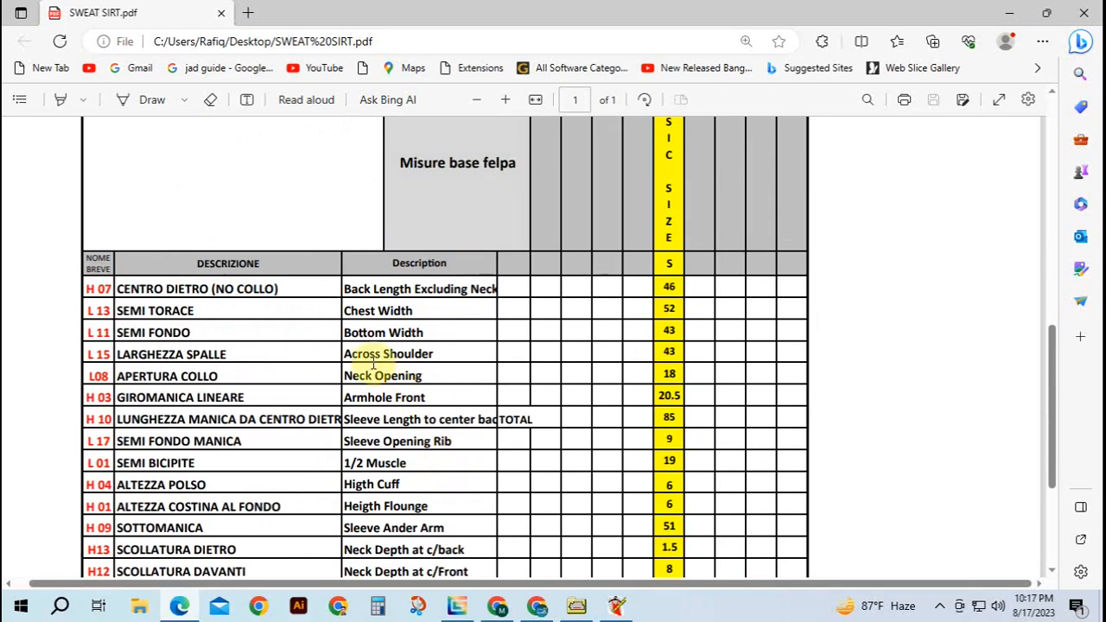
left_click_drag(345, 352, 678, 359)
left_click(652, 353)
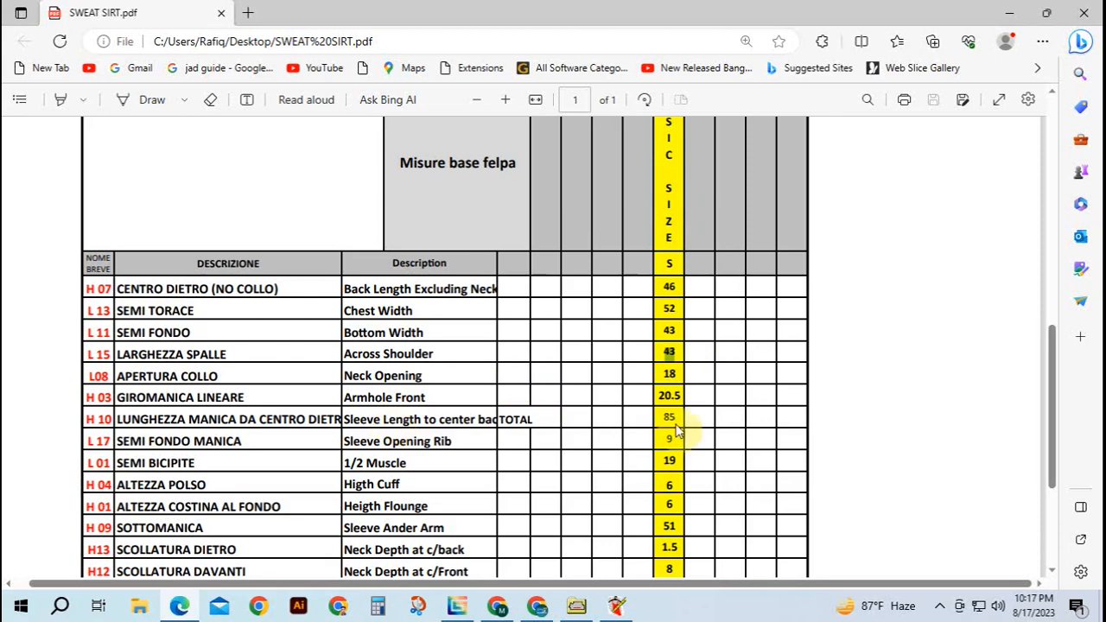
left_click_drag(658, 418, 679, 420)
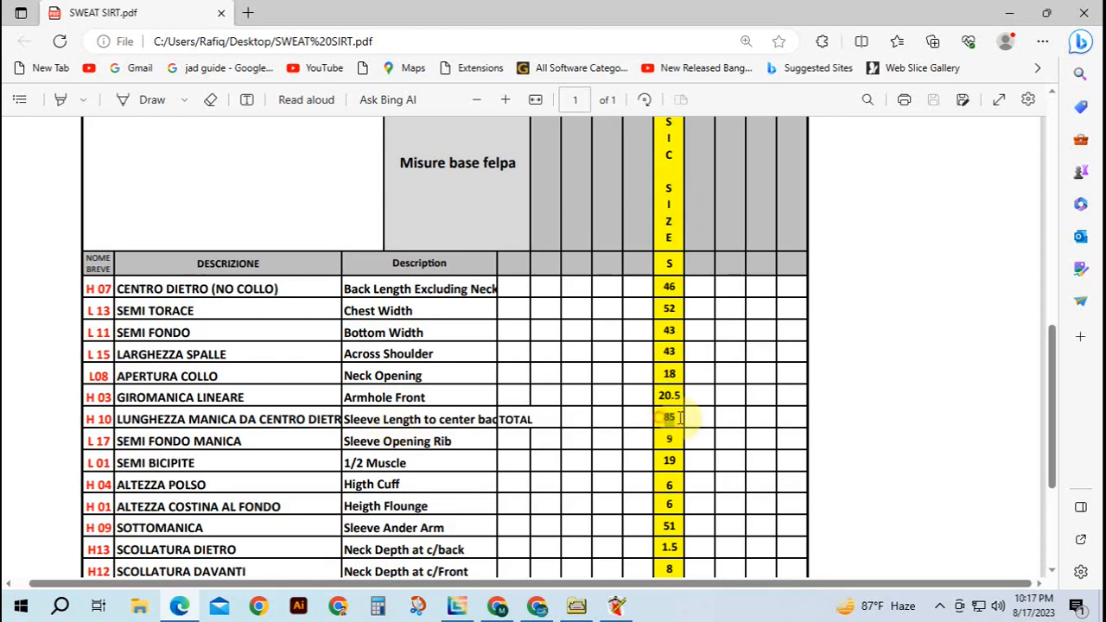
Open Calculator and work out the sleeve length without cuff: subtract 21.5 from 85, and subtract 6 from the result
left_click(378, 605)
left_click_drag(839, 123, 412, 116)
left_click(380, 372)
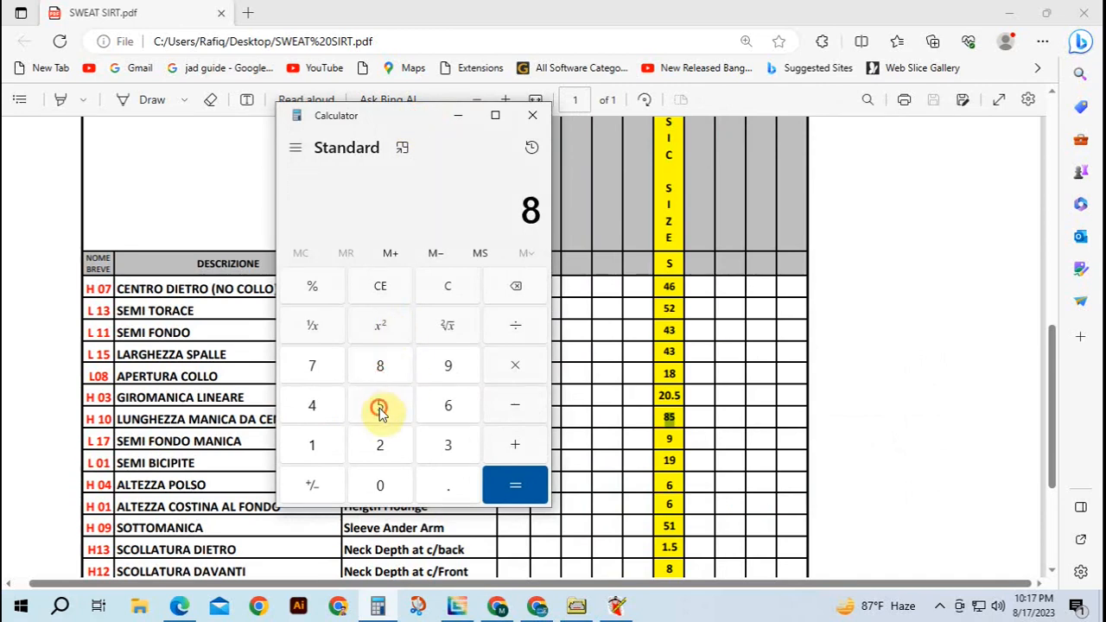
left_click(380, 406)
left_click(516, 405)
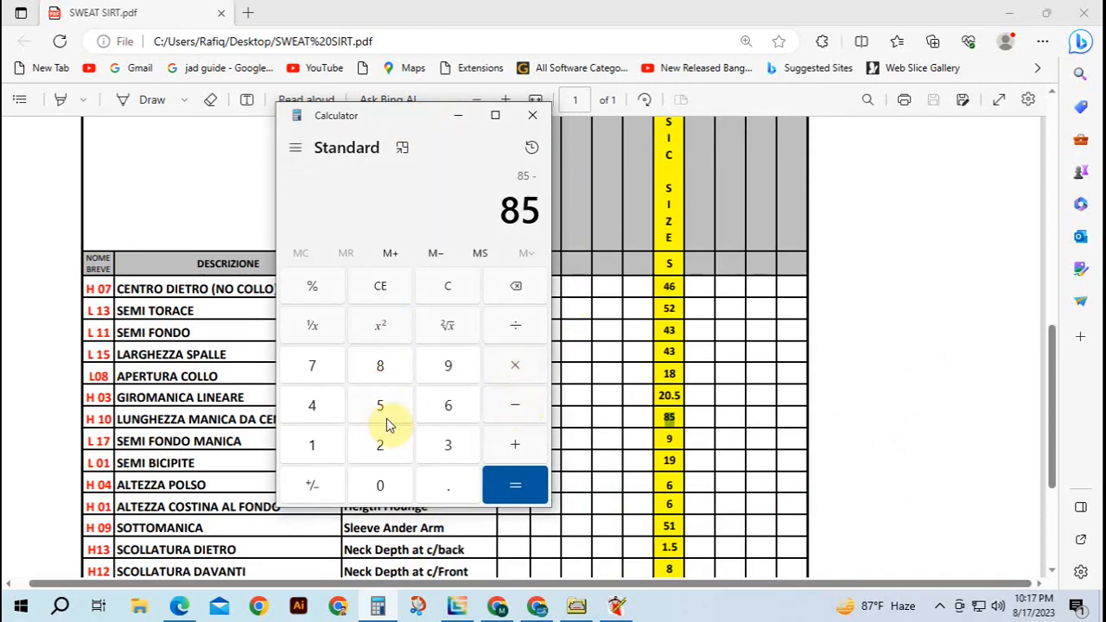
left_click(380, 445)
left_click(312, 445)
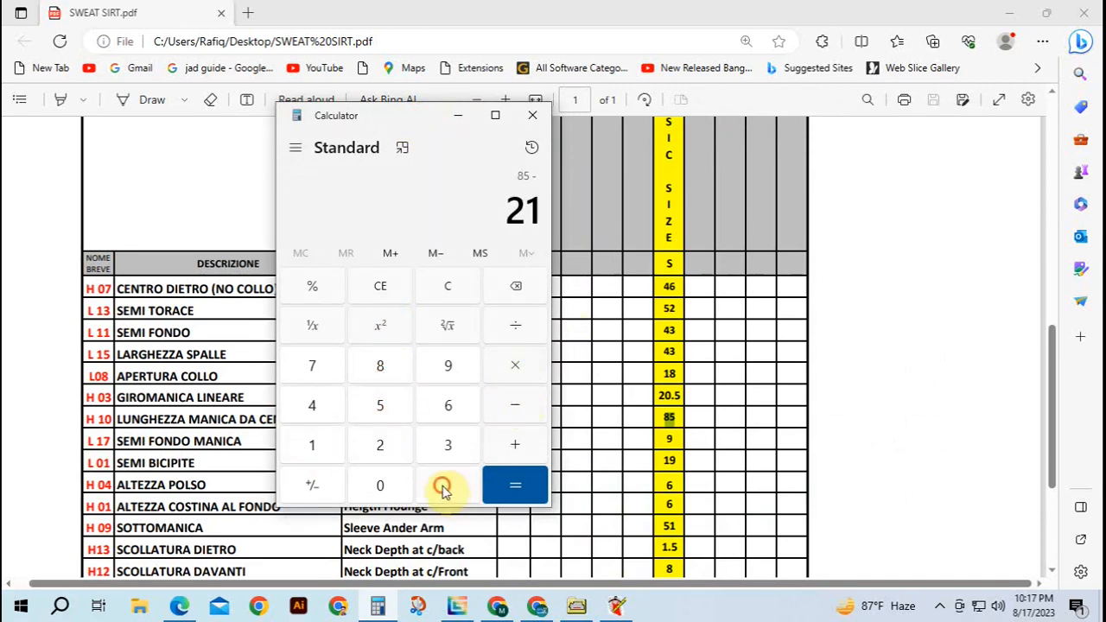
left_click(448, 486)
left_click(380, 405)
left_click(516, 483)
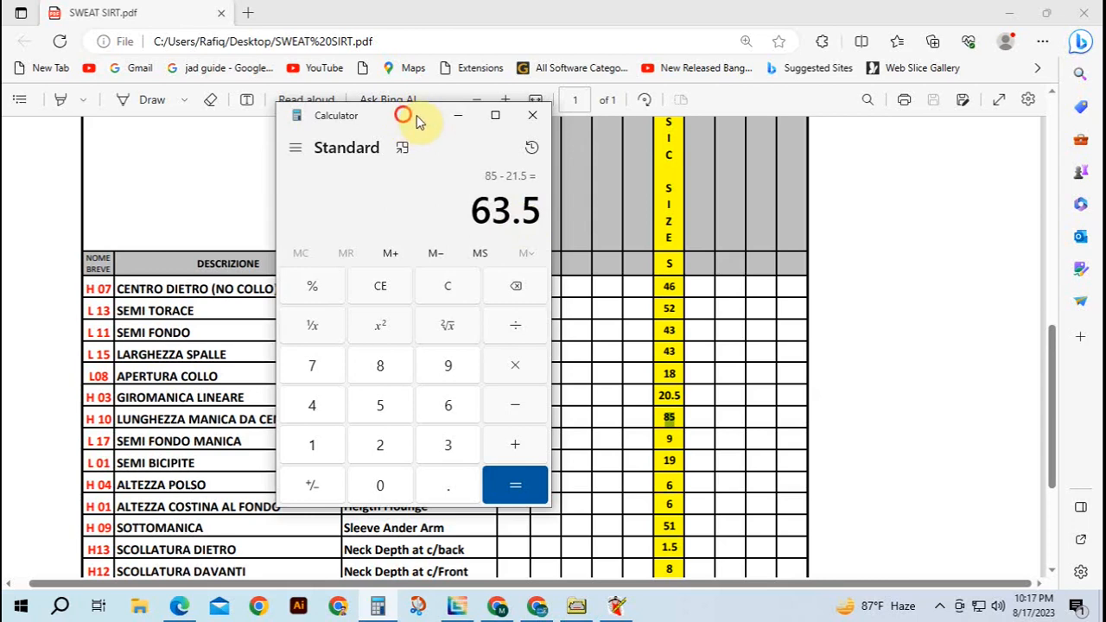
left_click_drag(407, 118, 816, 147)
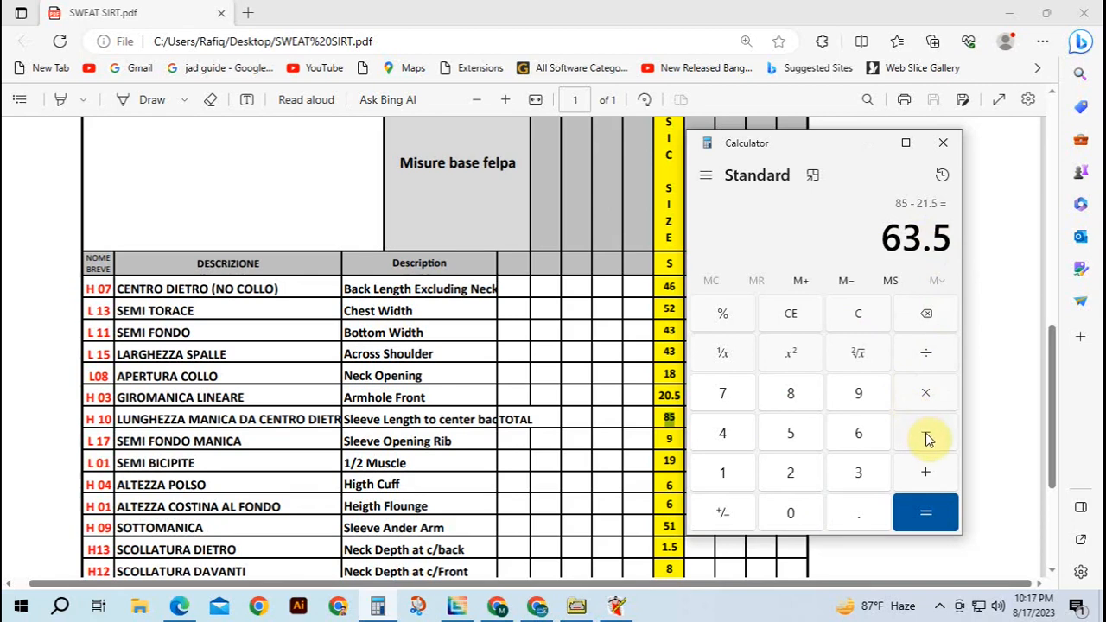
left_click(874, 424)
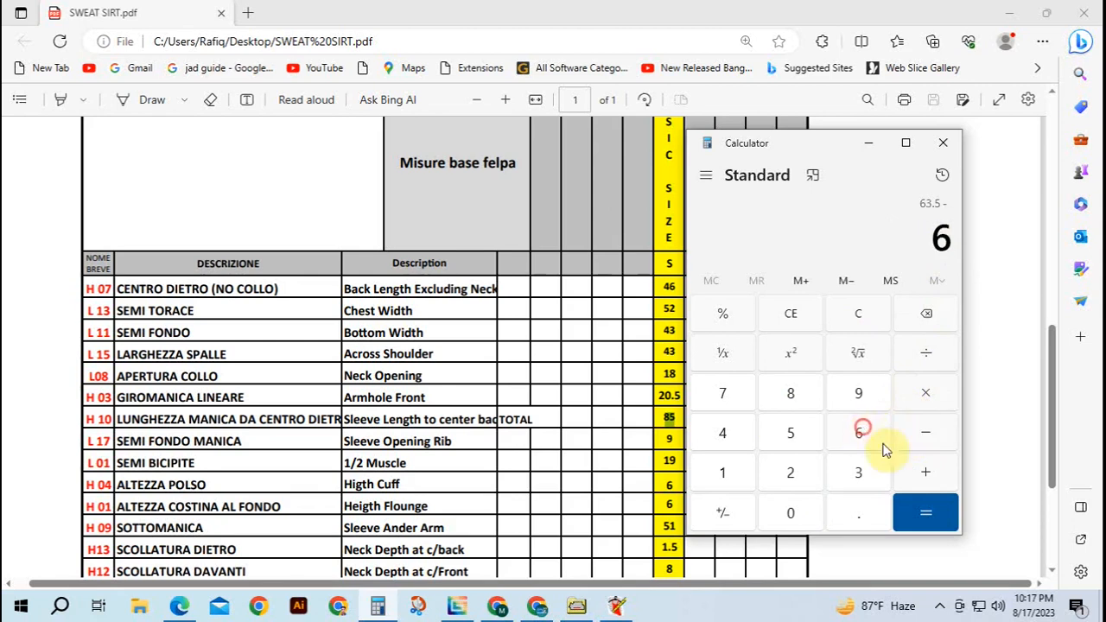
left_click(925, 514)
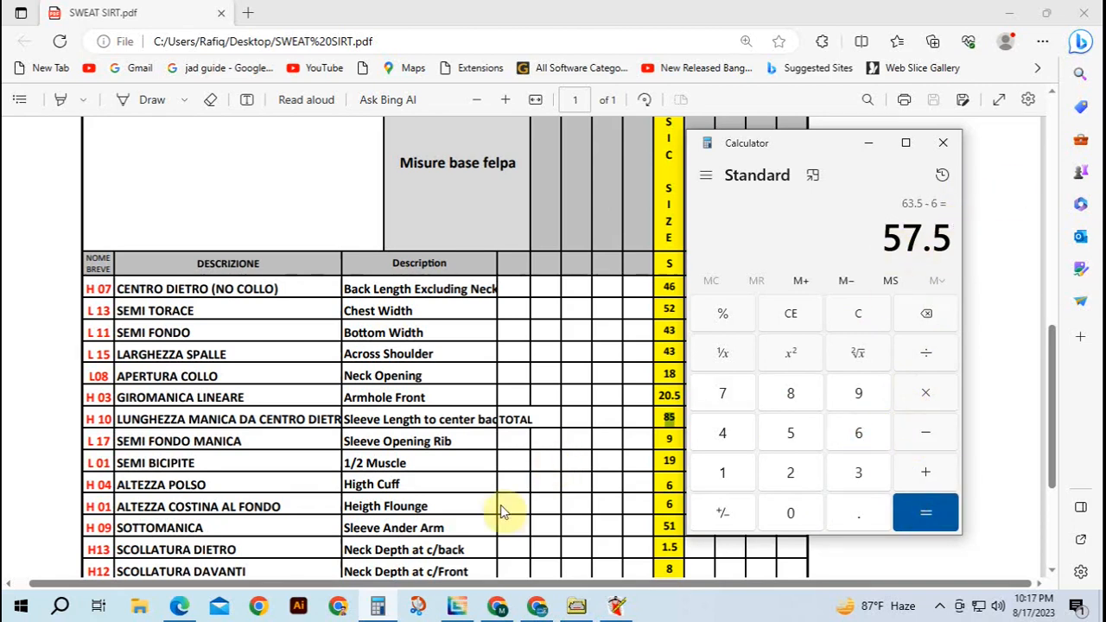
Return to Pattern Design and start a rectangle piece for the sleeve in the empty area with X 57.5
left_click(616, 606)
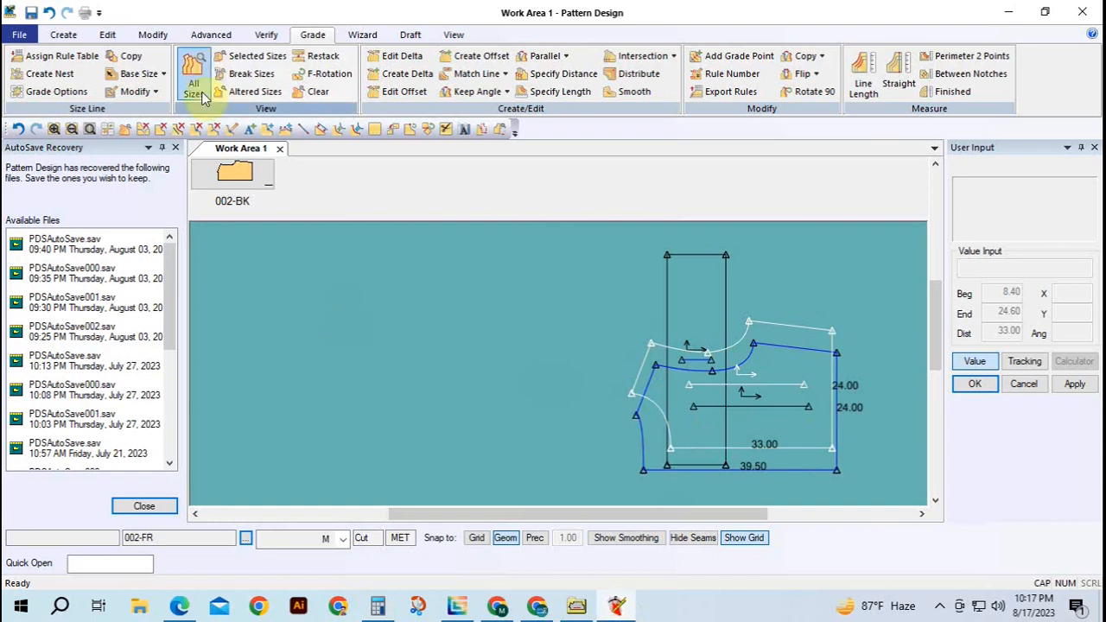
left_click(67, 34)
left_click(529, 57)
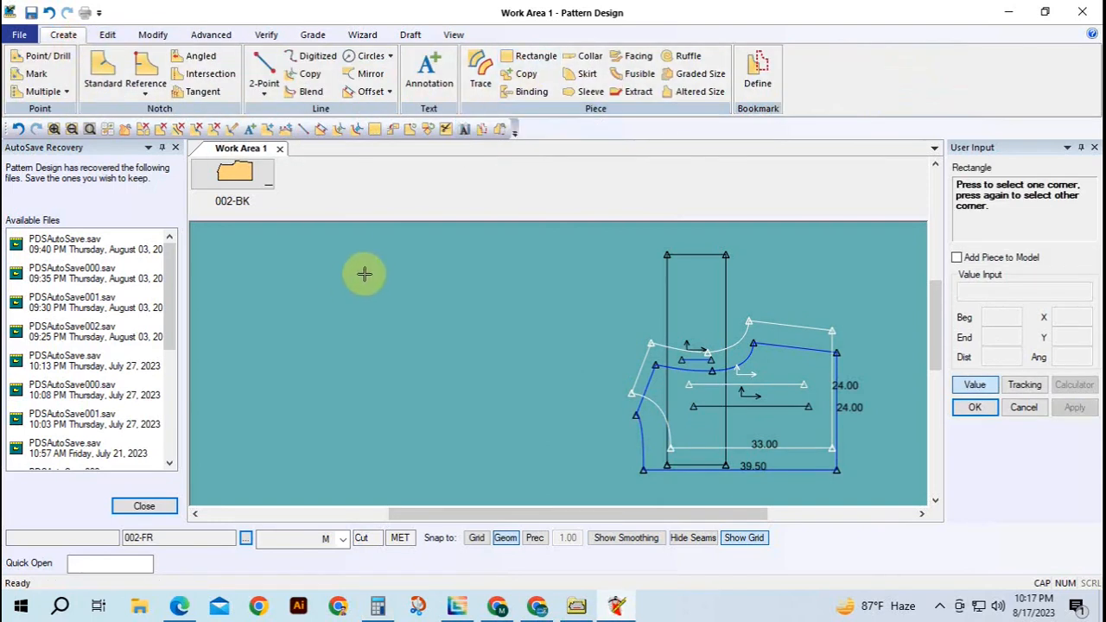
left_click(263, 301)
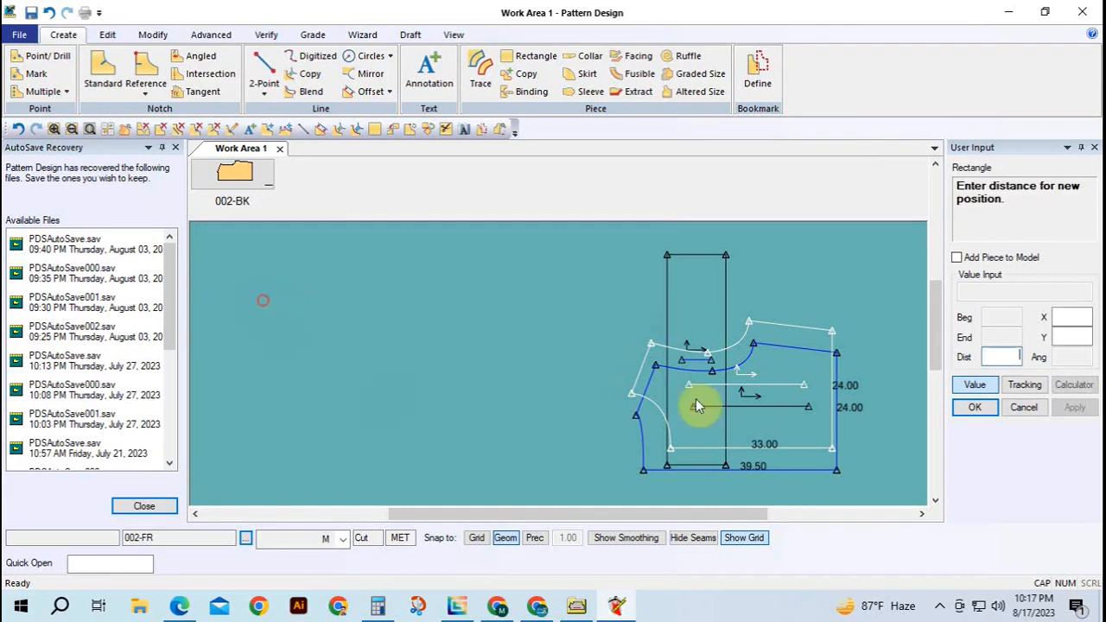
left_click(1071, 316)
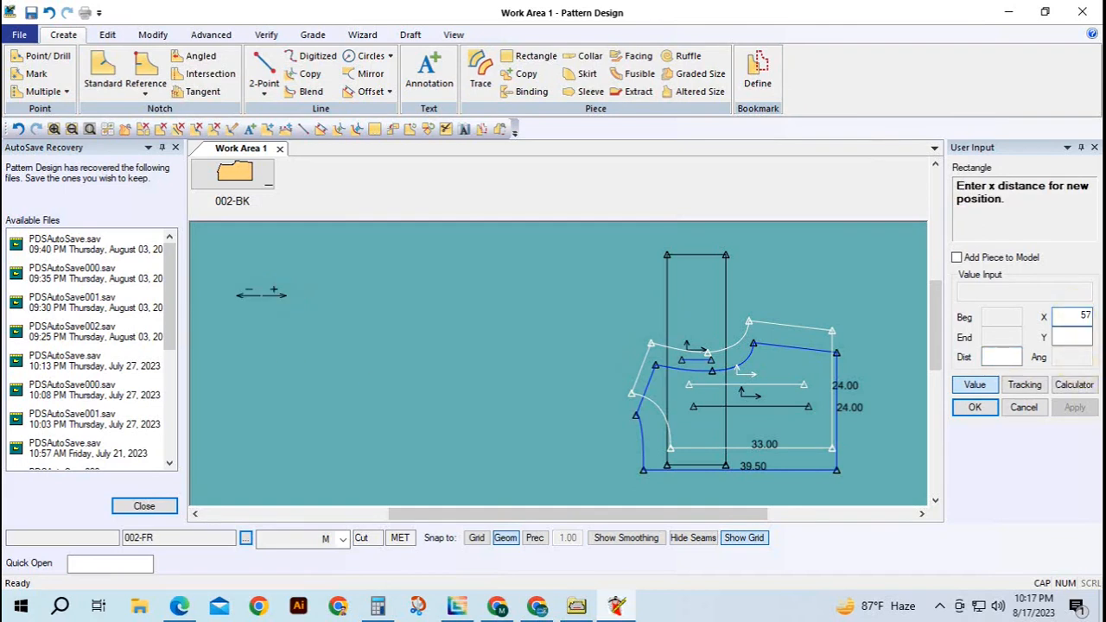
type("57.5")
left_click(1070, 337)
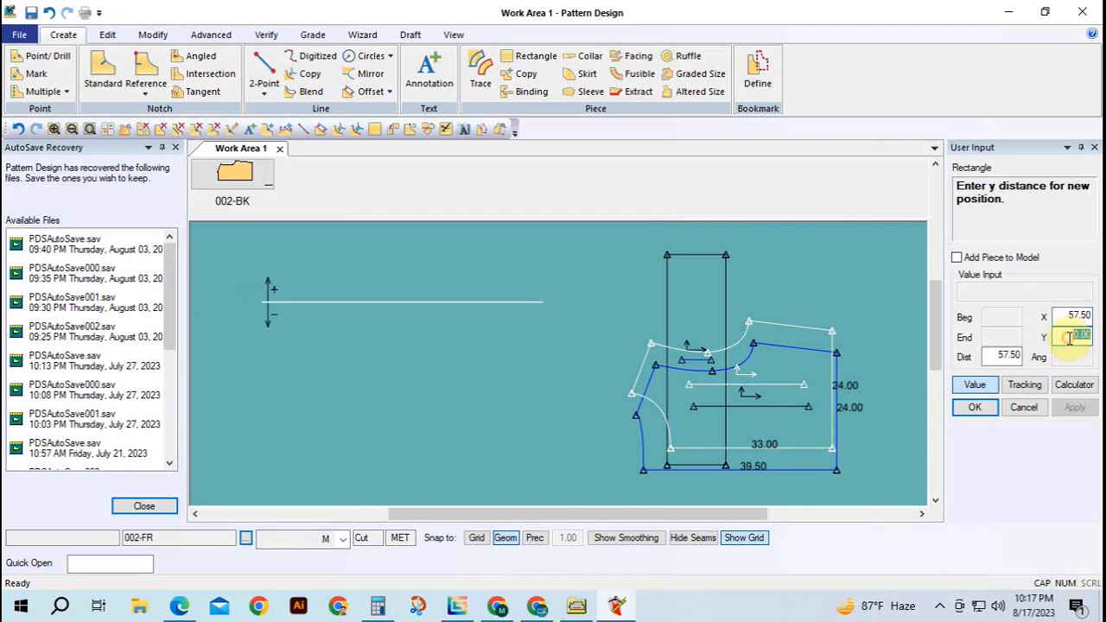
Look up the 1/2 Muscle measurement in the chart in Edge, and return to Pattern Design to set the rectangle's Y to 19
left_click(179, 606)
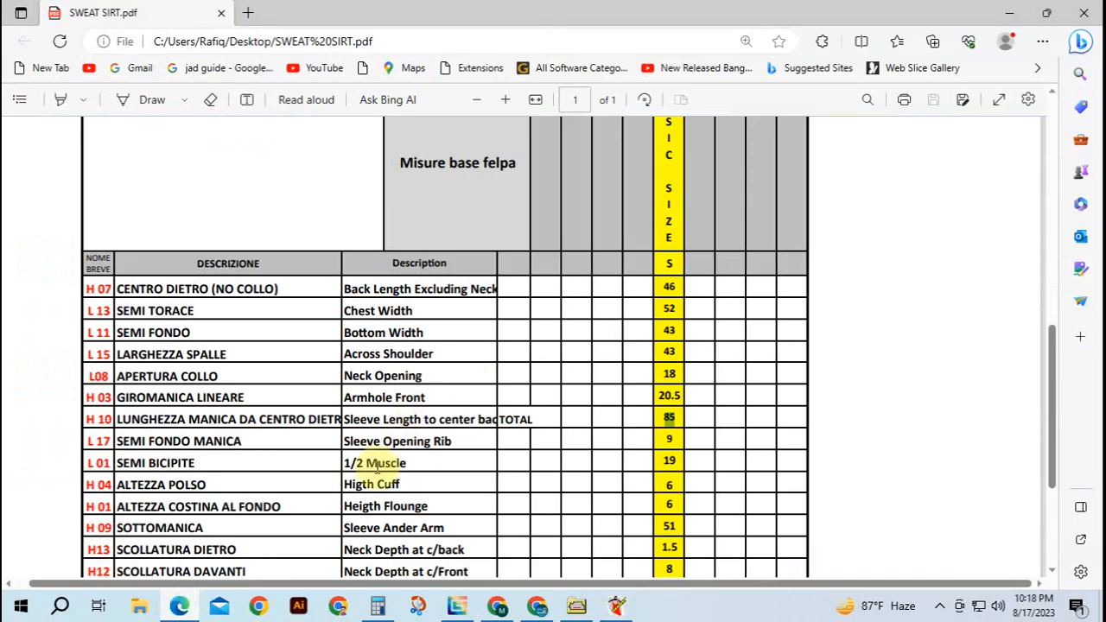
left_click_drag(363, 462, 626, 466)
left_click(666, 462)
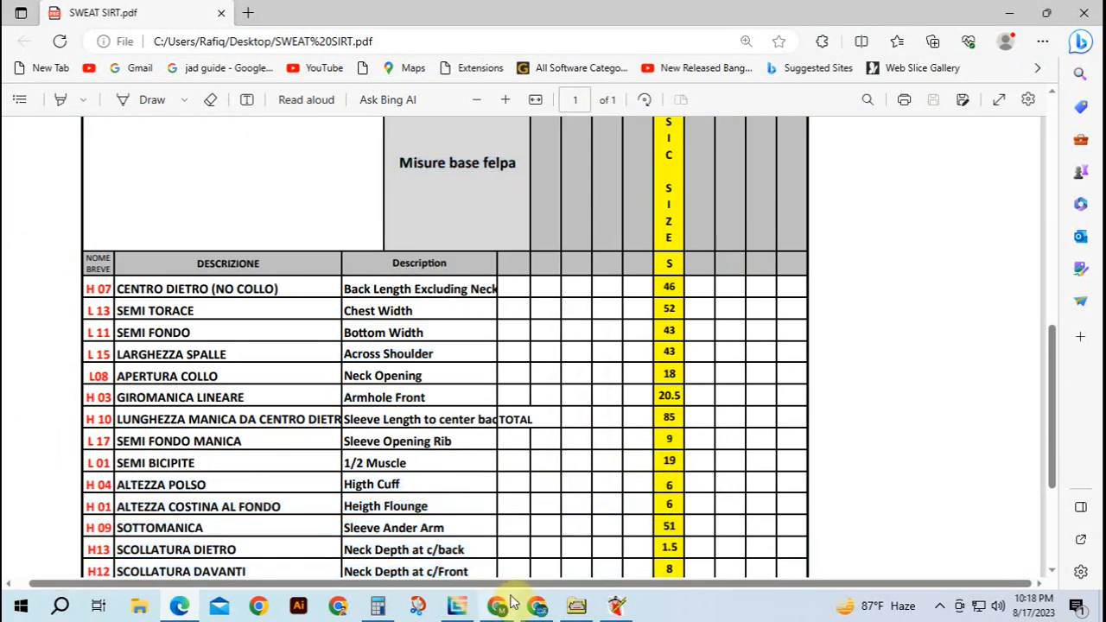
left_click(616, 605)
left_click(1075, 336)
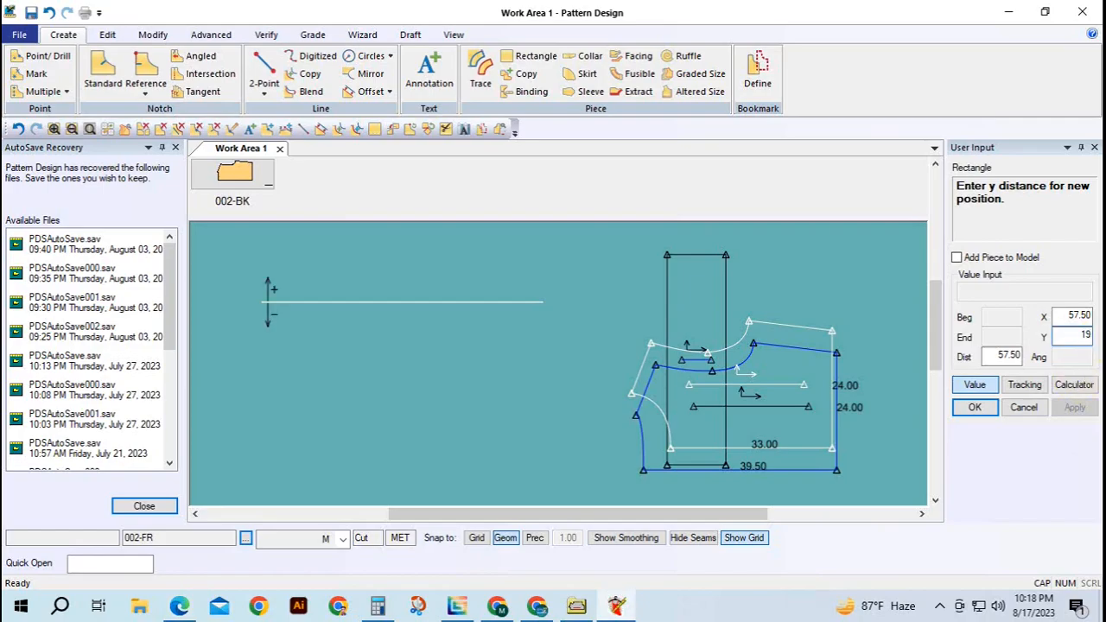
key("Return")
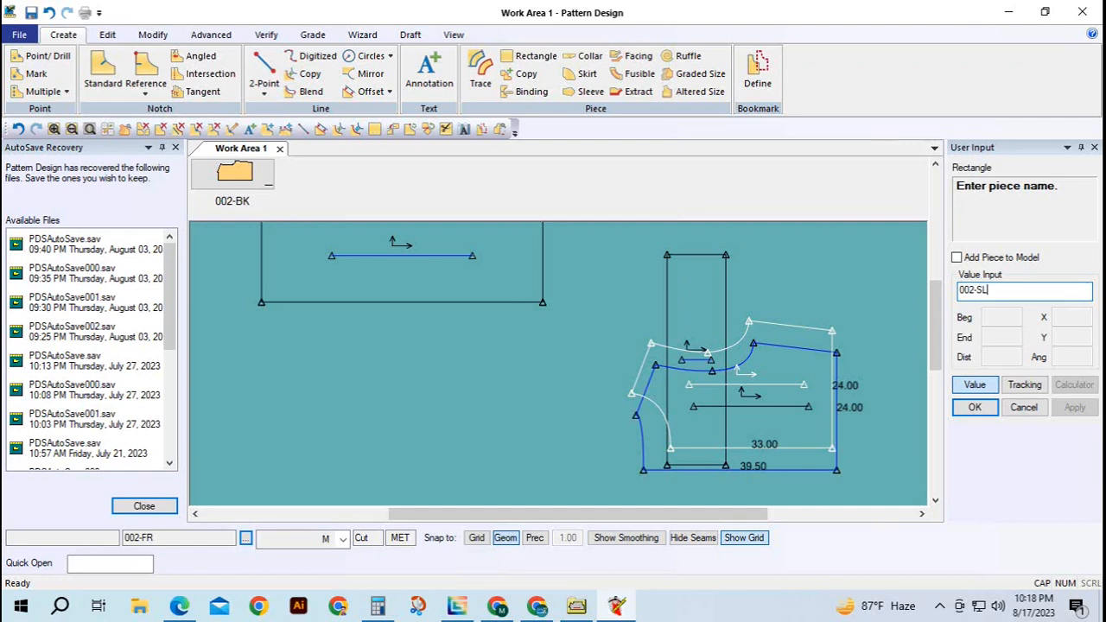
Name the rectangle piece 002-SLV, end the Rectangle command and move the piece fully into view
left_click(988, 413)
right_click(493, 354)
left_click(495, 358)
left_click(471, 295)
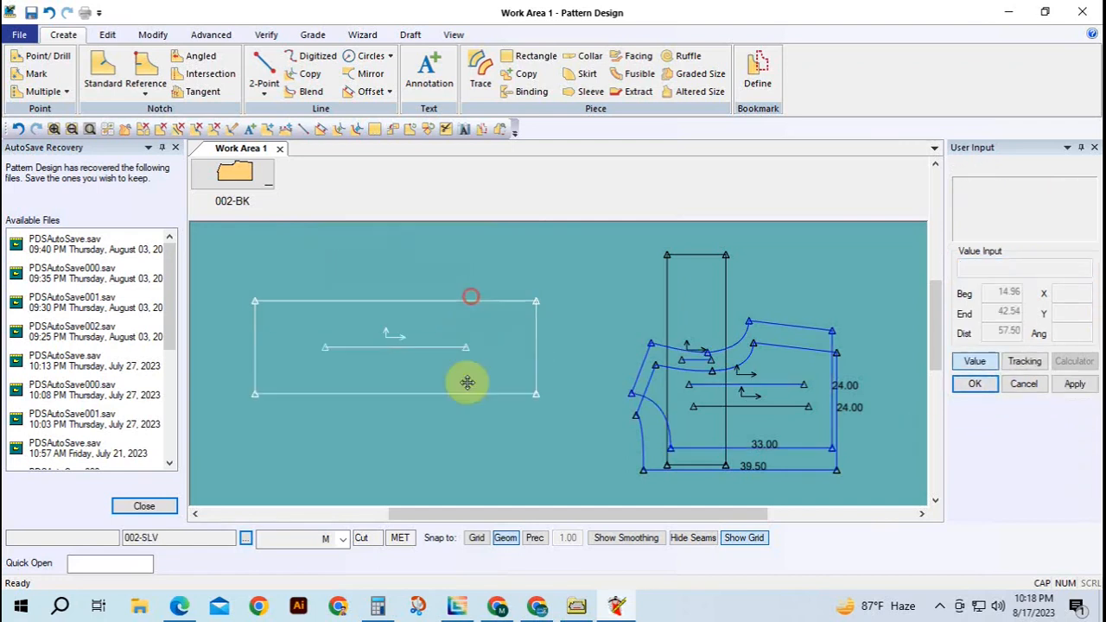
left_click(462, 406)
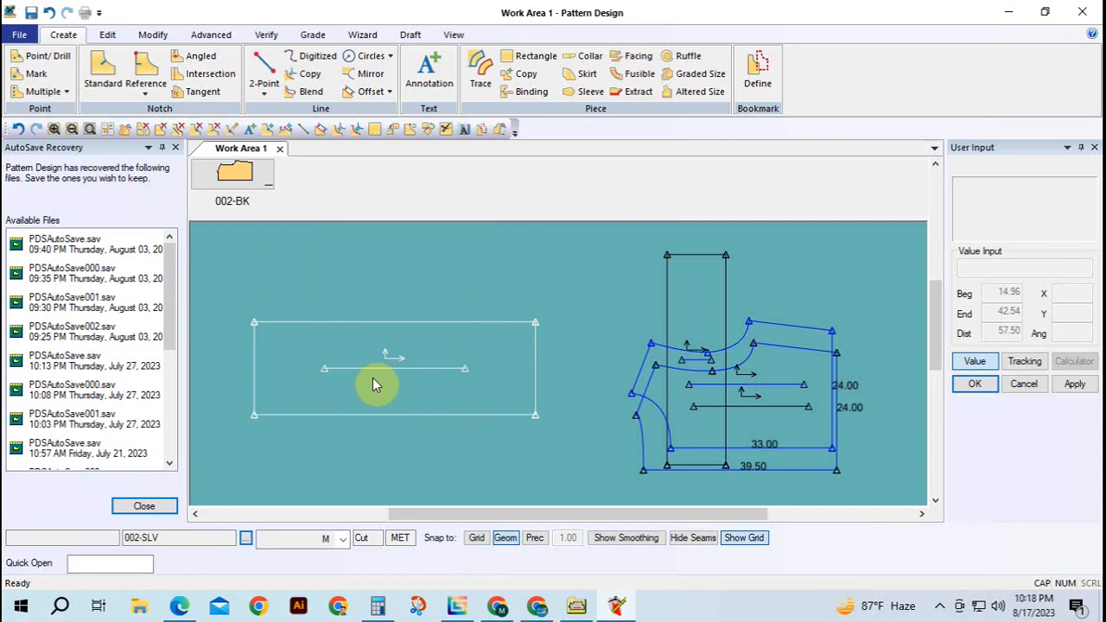
Clear the Calculator, then in Pattern Design overlay the back piece 002-BK on the front piece with their lower edges aligned
left_click(678, 378)
left_click(716, 370)
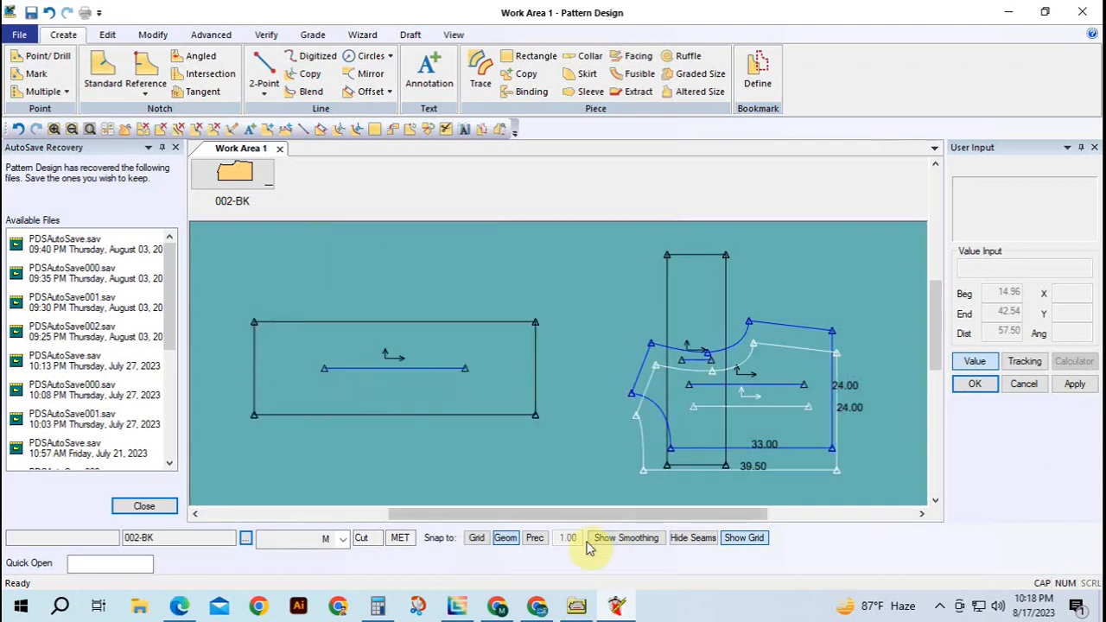
left_click(377, 606)
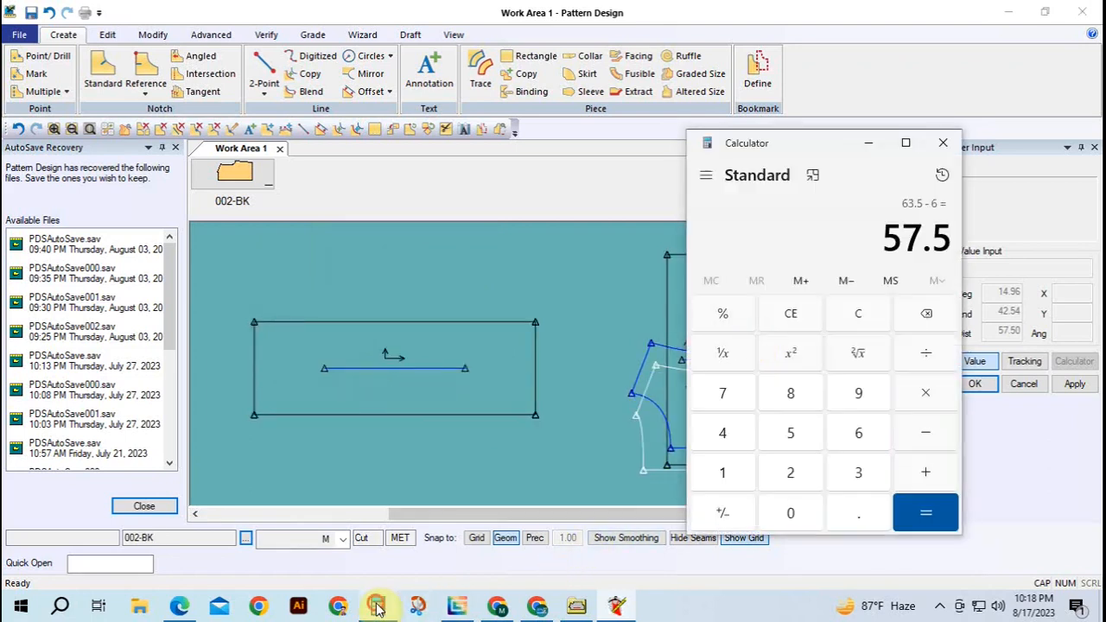
left_click(864, 313)
left_click(644, 335)
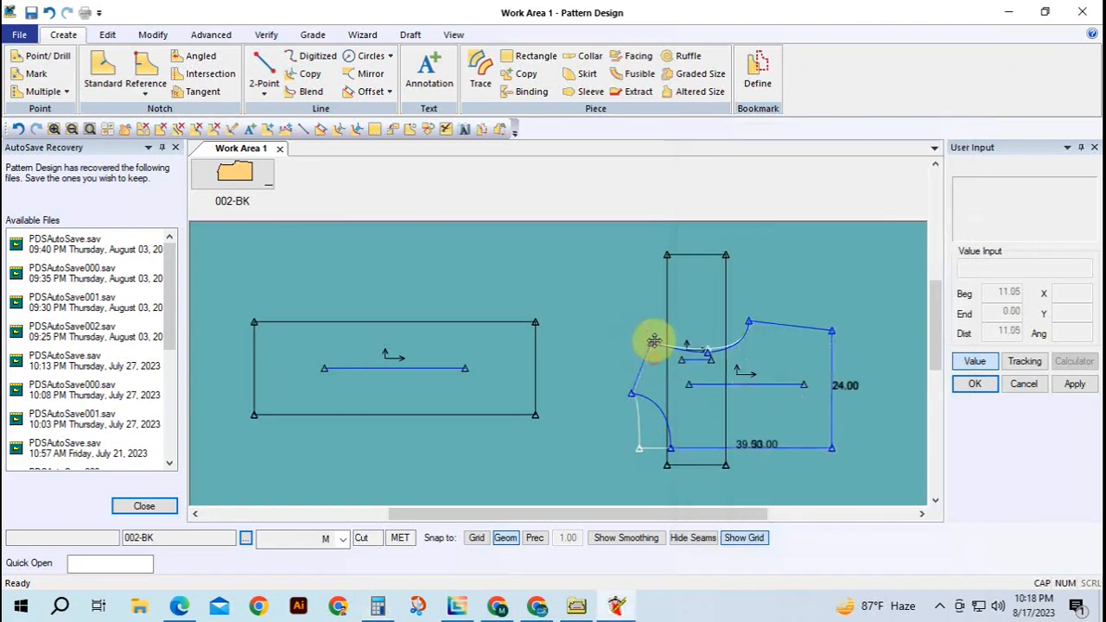
left_click(656, 337)
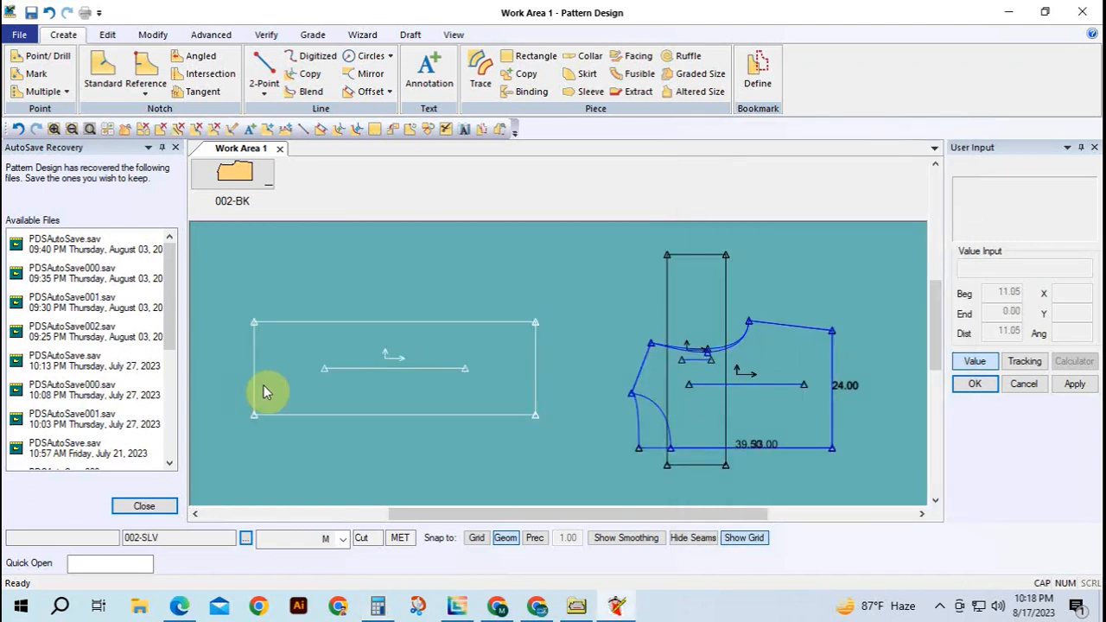
Offset the short cap-side edge of the sleeve piece 002-SLV inward with Offset Even at a distance of -12
left_click_drag(301, 384, 287, 393)
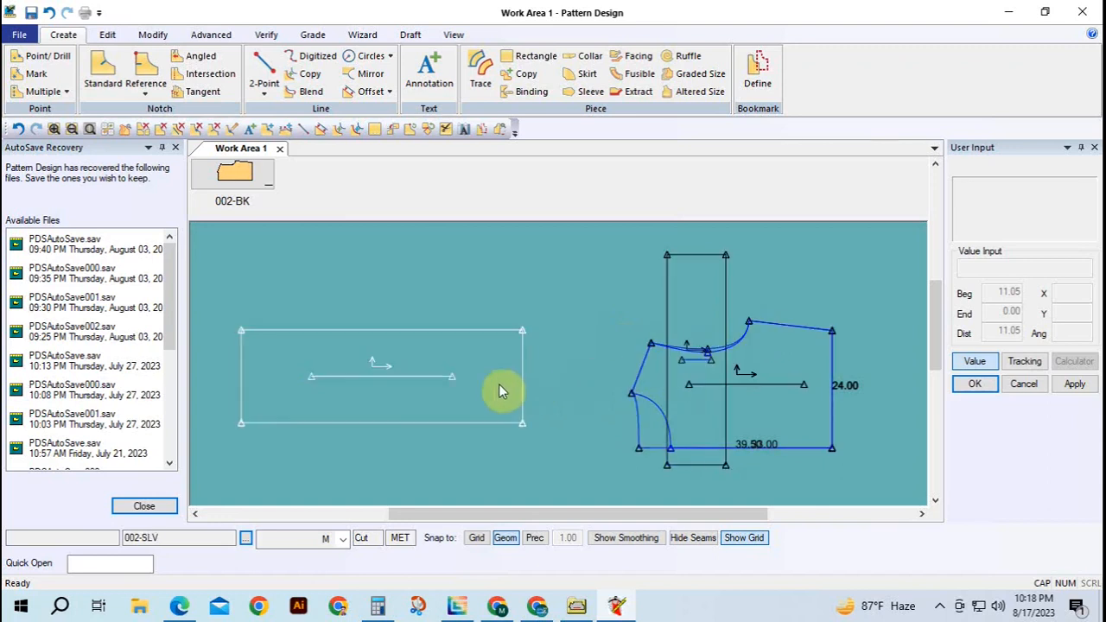
left_click_drag(454, 389, 479, 377)
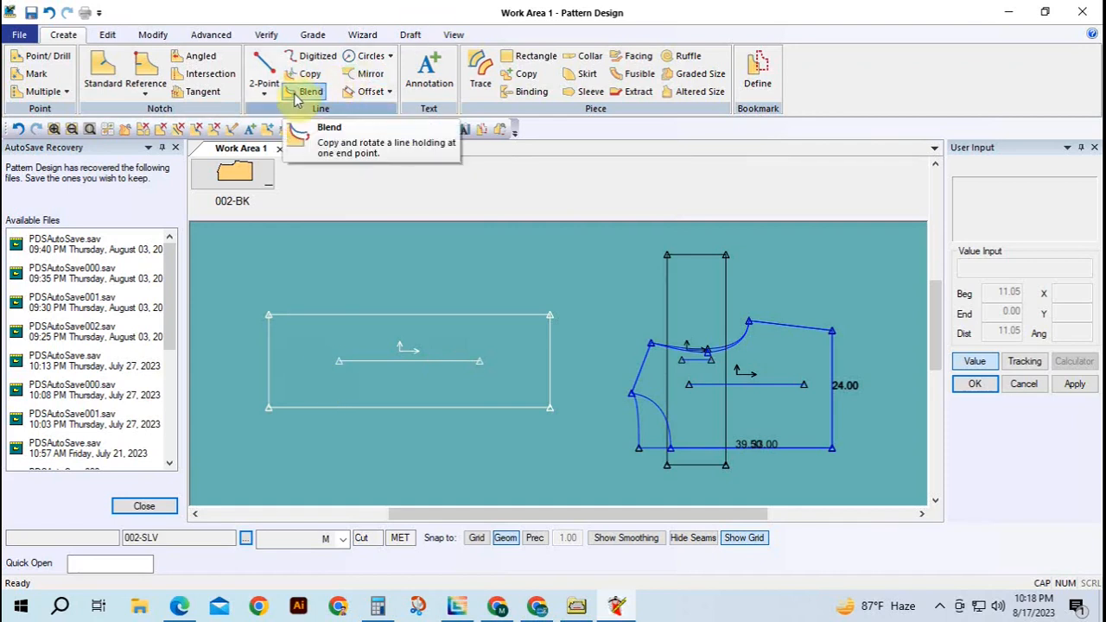
left_click(388, 92)
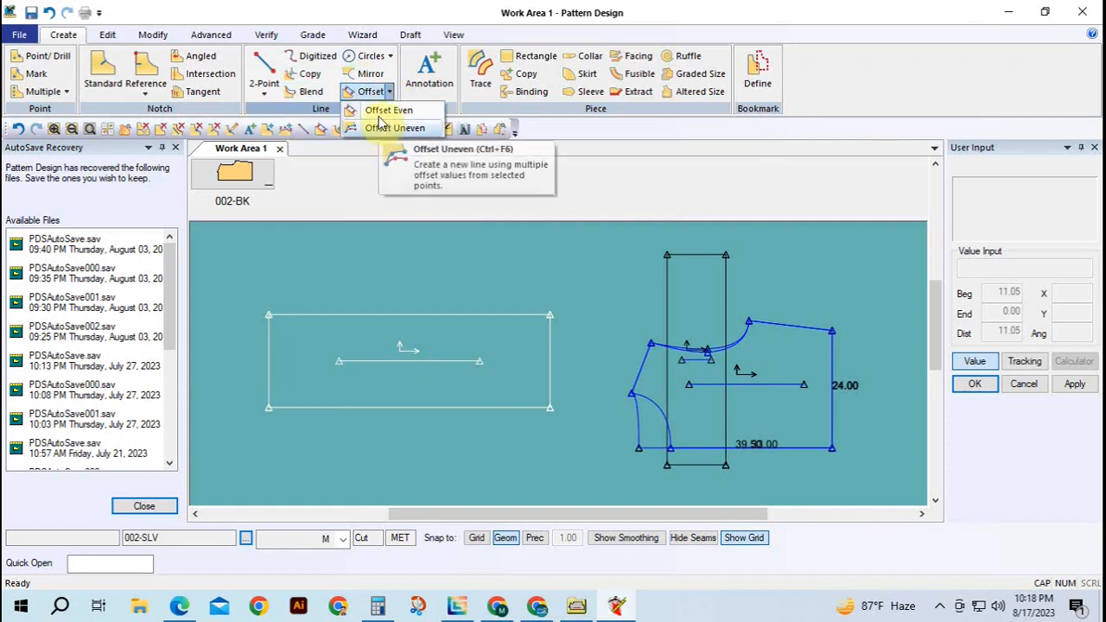
left_click(379, 112)
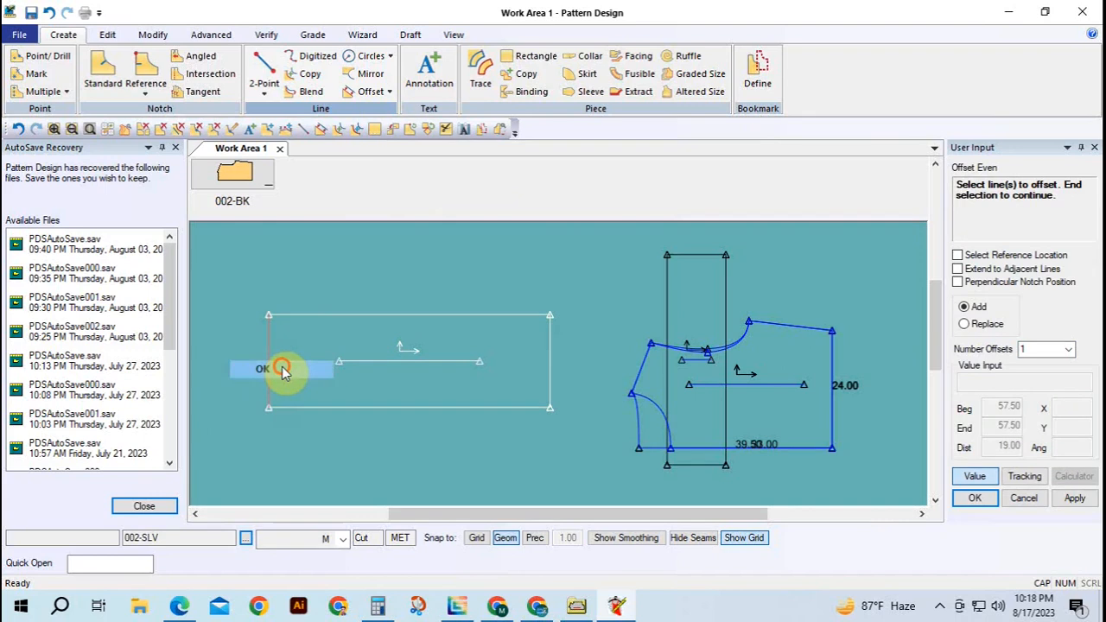
left_click(278, 368)
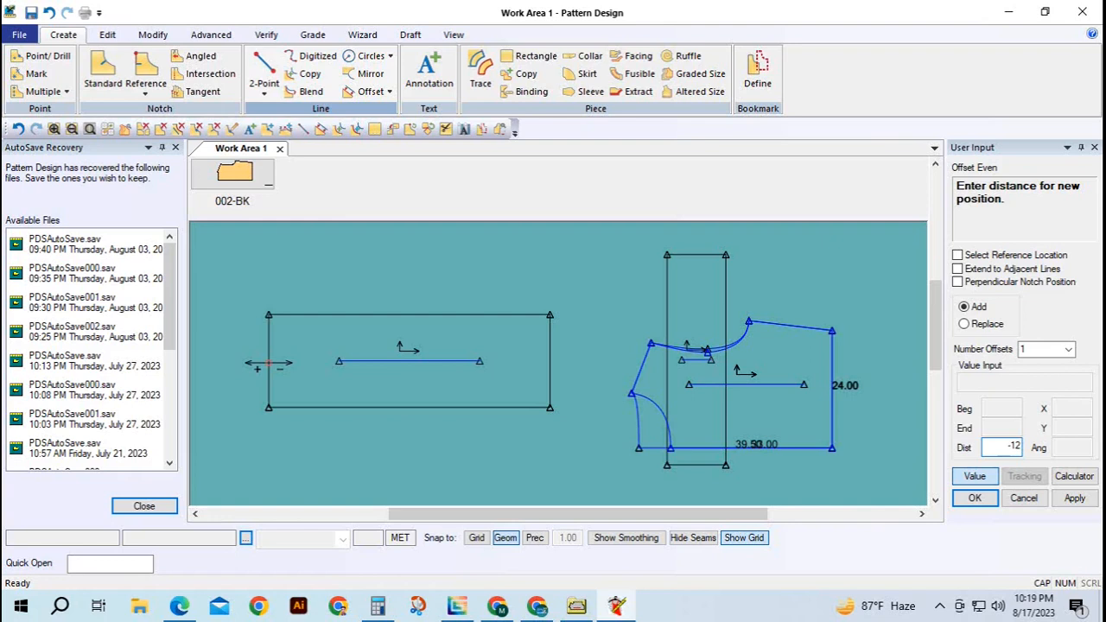
key("Return")
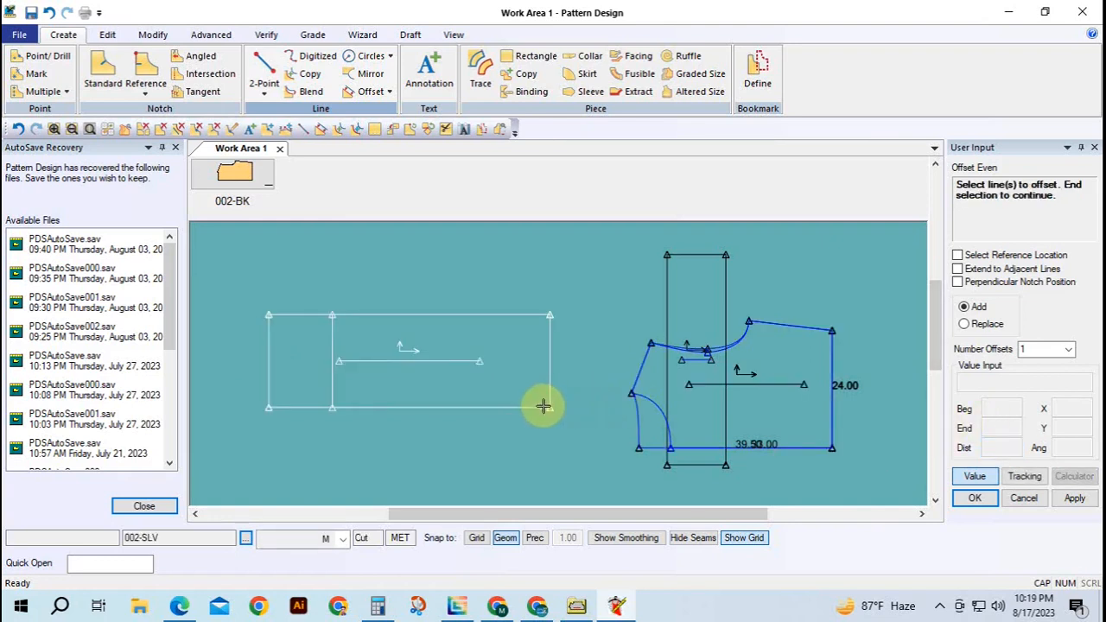
Check the sleeve measurements and sketch in Edge, and in Pattern Design split the sleeve's opening edge at 11 from its lower corner
left_click(151, 35)
left_click(570, 100)
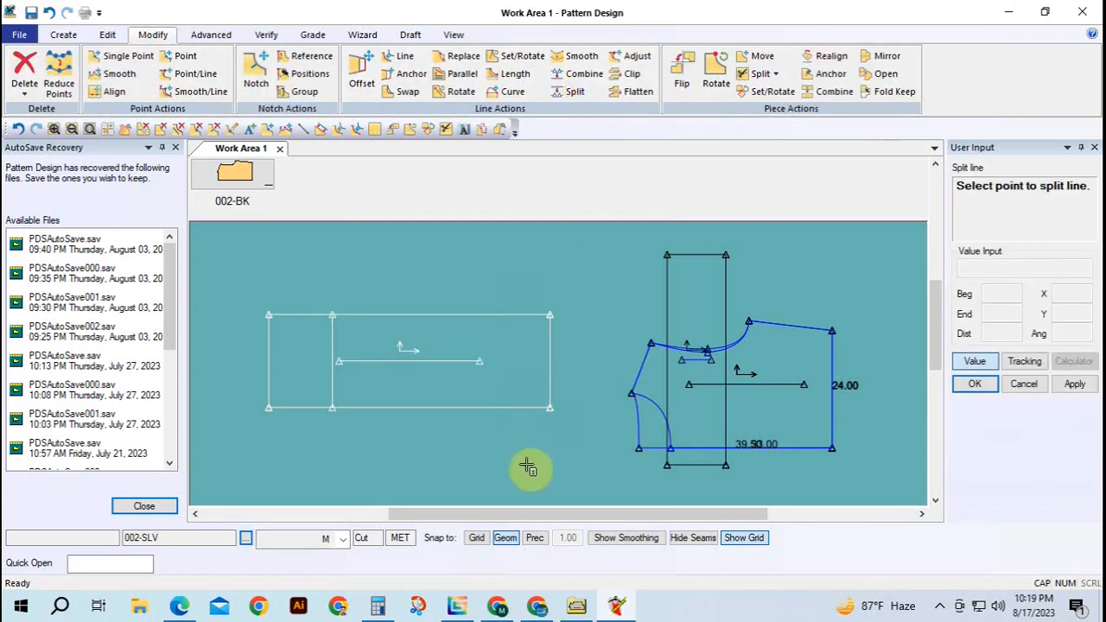
left_click(192, 610)
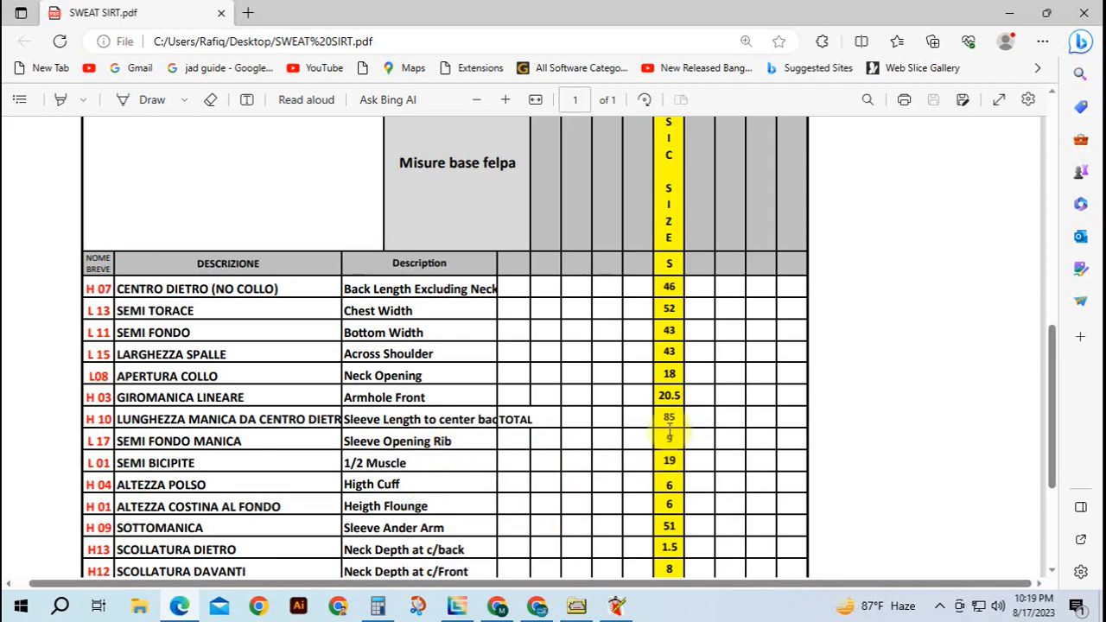
scroll(570, 510, "up", 1)
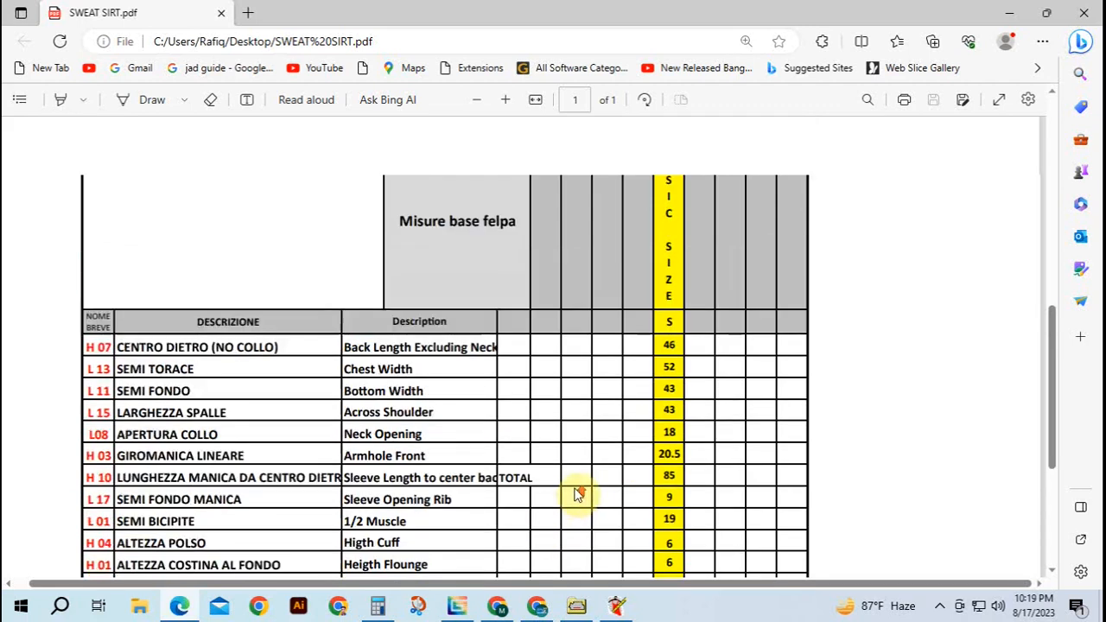
scroll(577, 494, "up", 8)
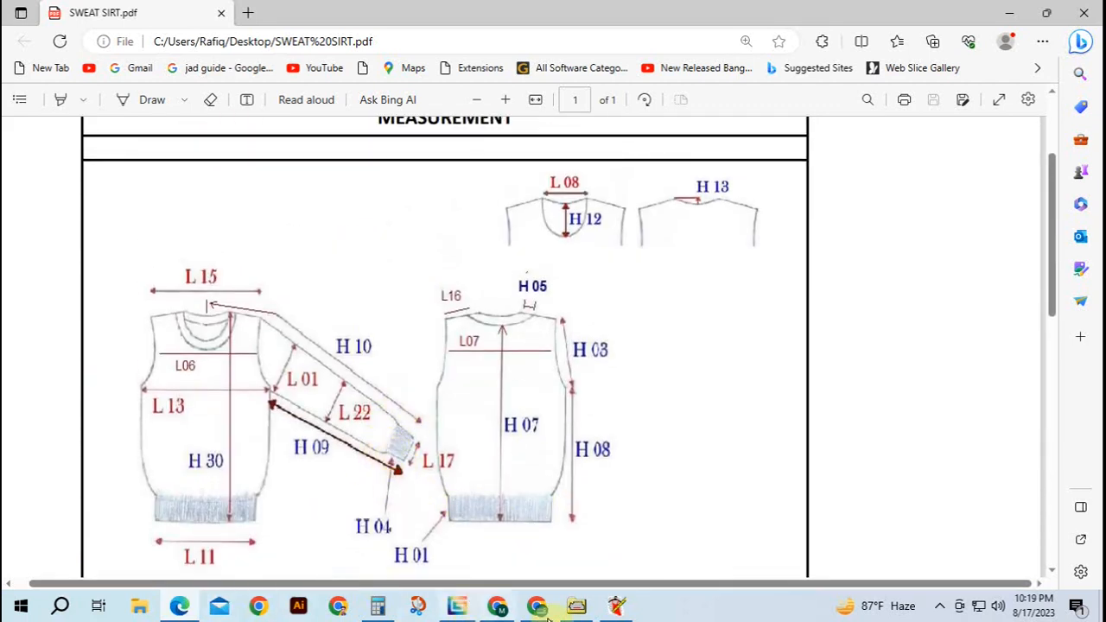
left_click(616, 606)
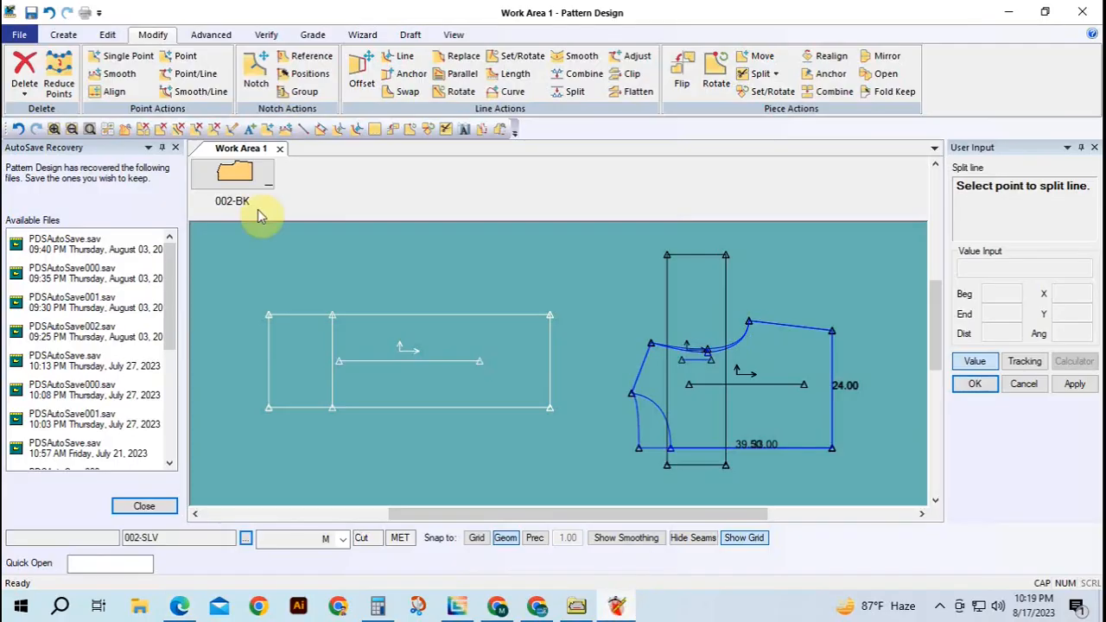
left_click(556, 398)
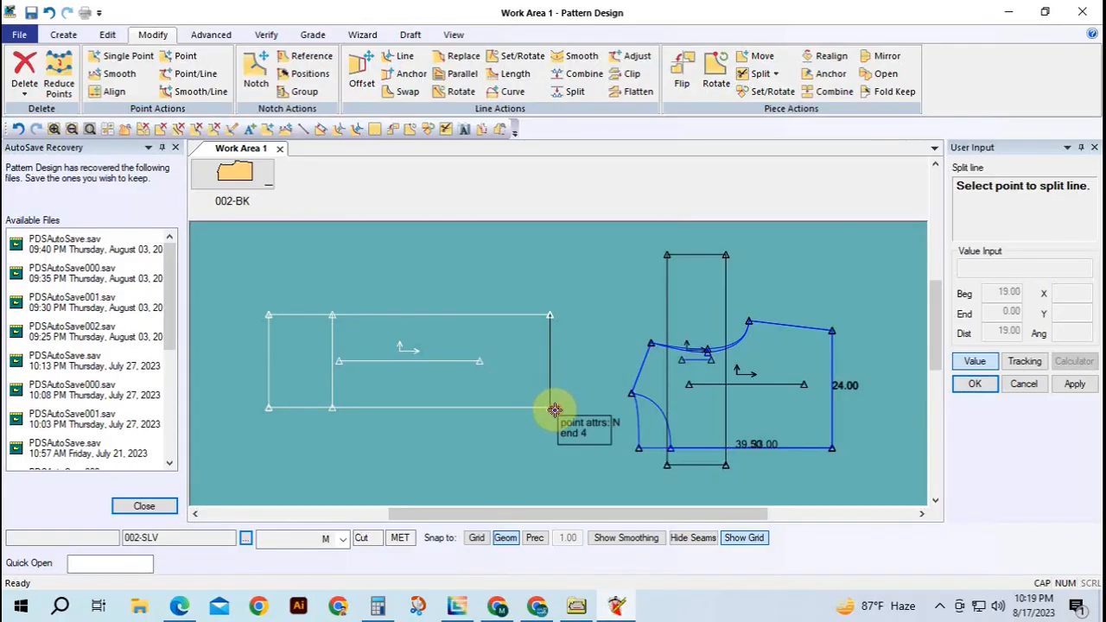
left_click(554, 409)
key("Return")
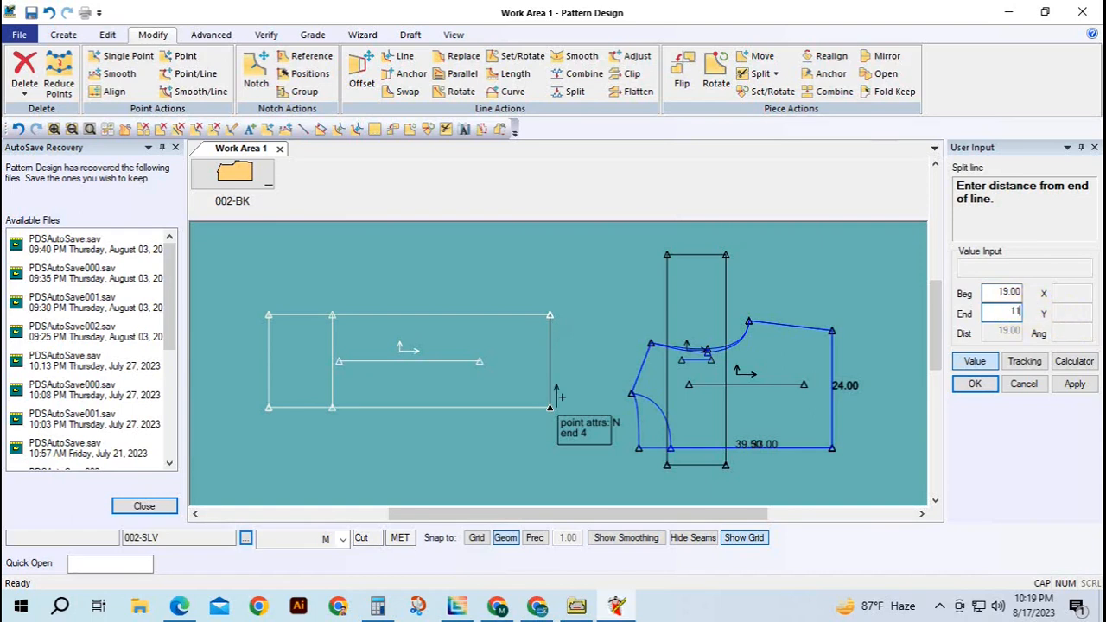
key("Return")
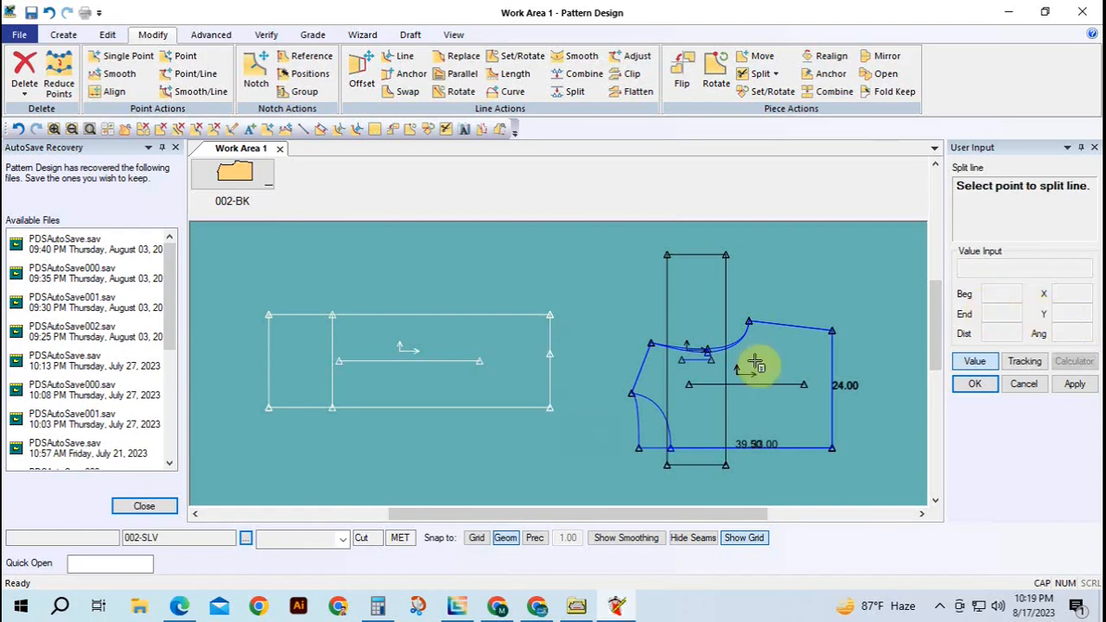
Draw a 2-point line from the upper end of the inner offset line to the split point on the sleeve opening, and reposition the piece
left_click(63, 35)
left_click(263, 90)
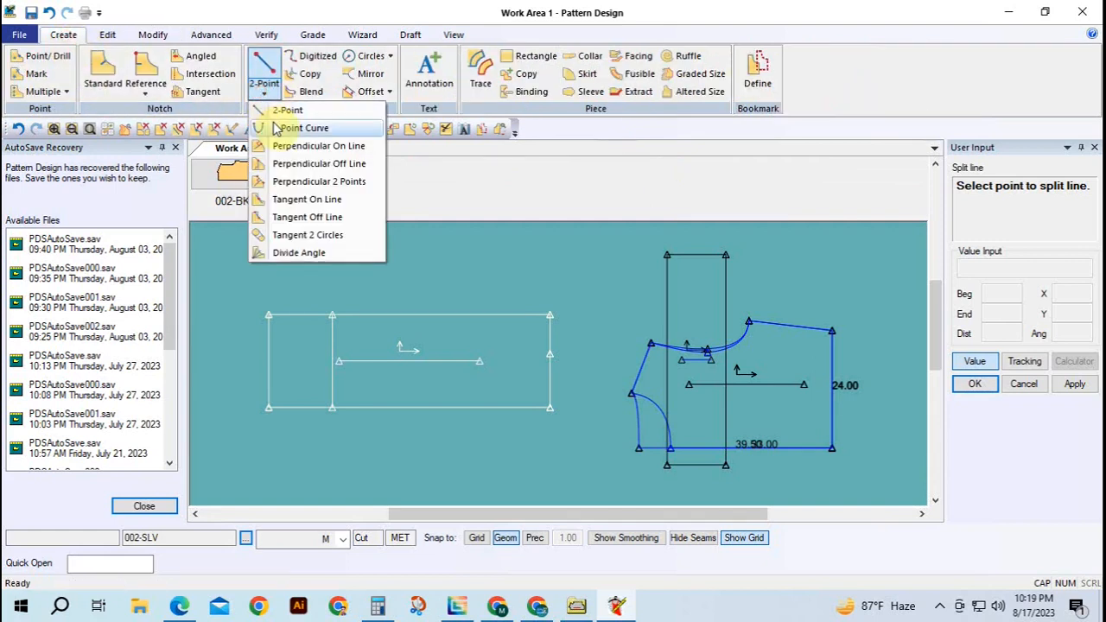
left_click(290, 109)
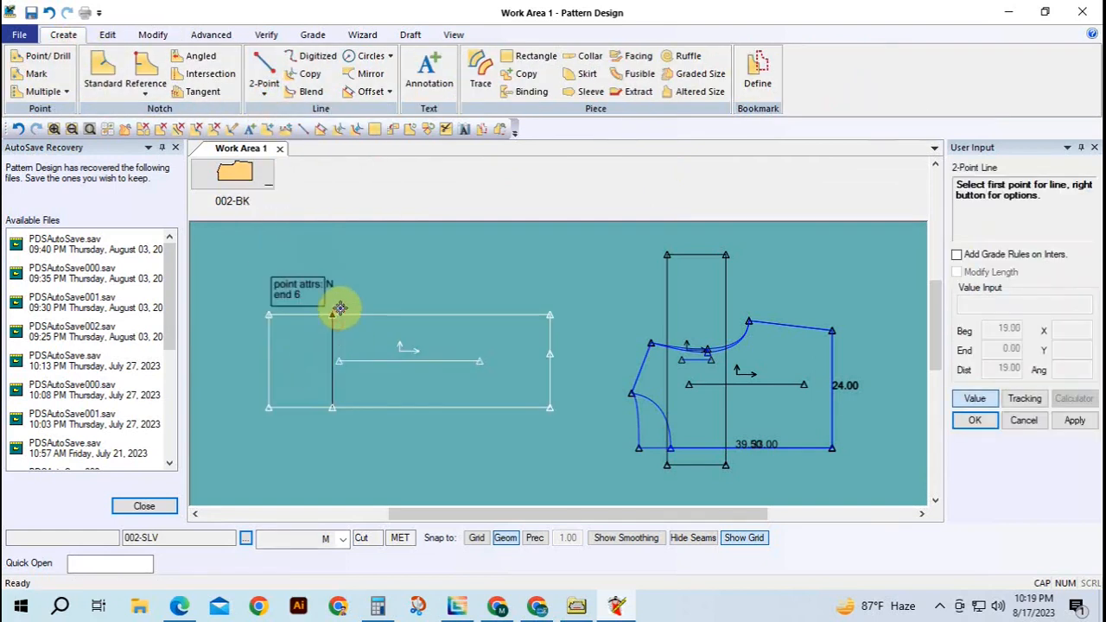
left_click(335, 313)
left_click(974, 398)
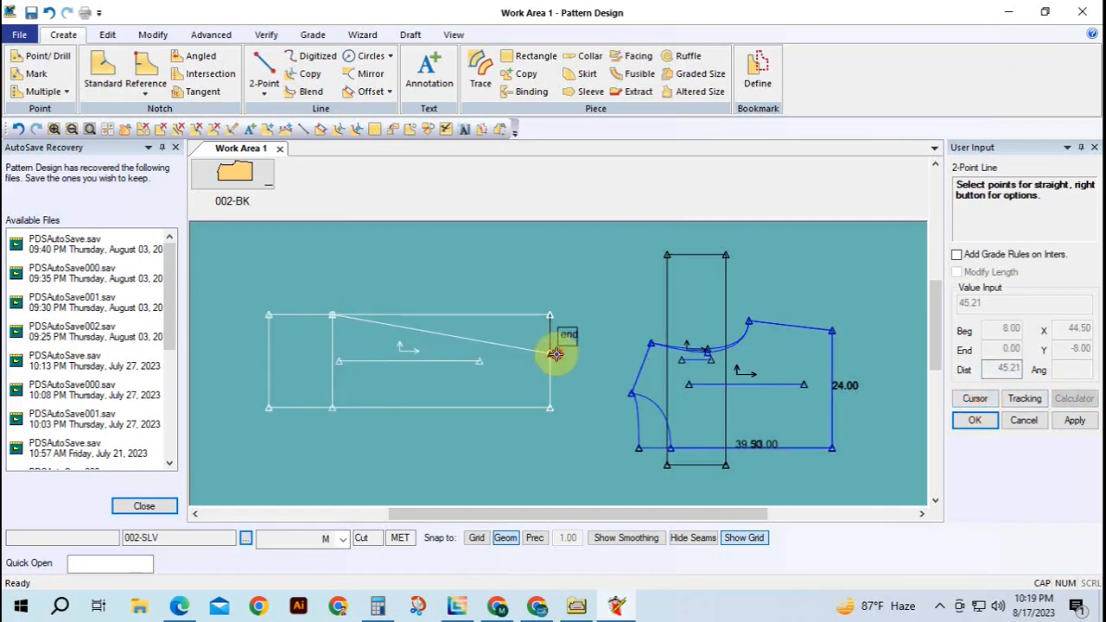
left_click(553, 352)
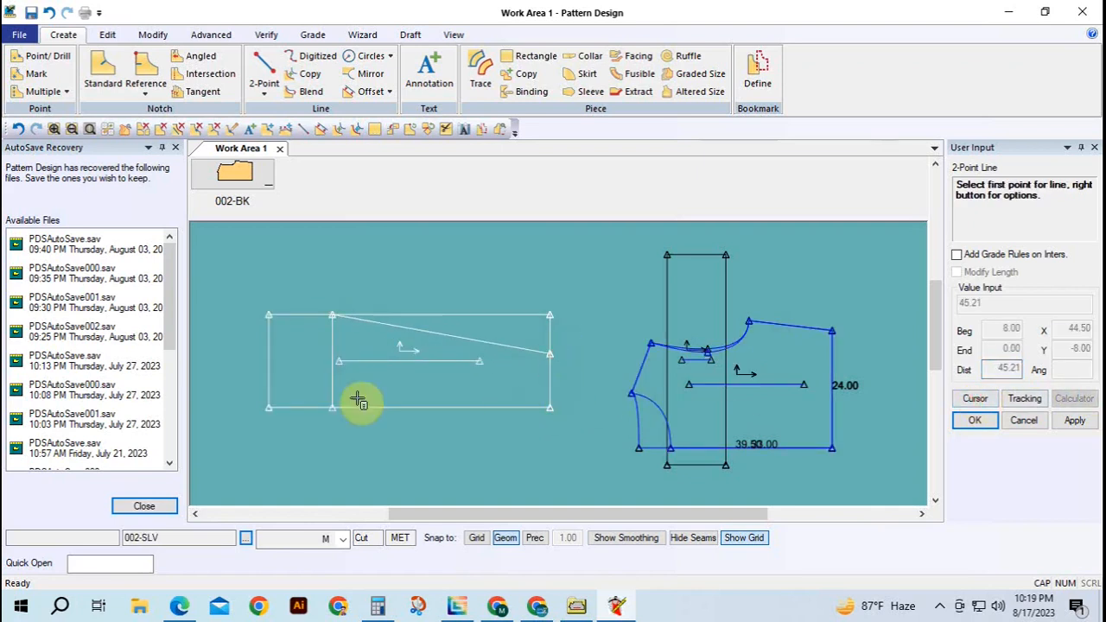
right_click(306, 364)
left_click(240, 136)
left_click(352, 394)
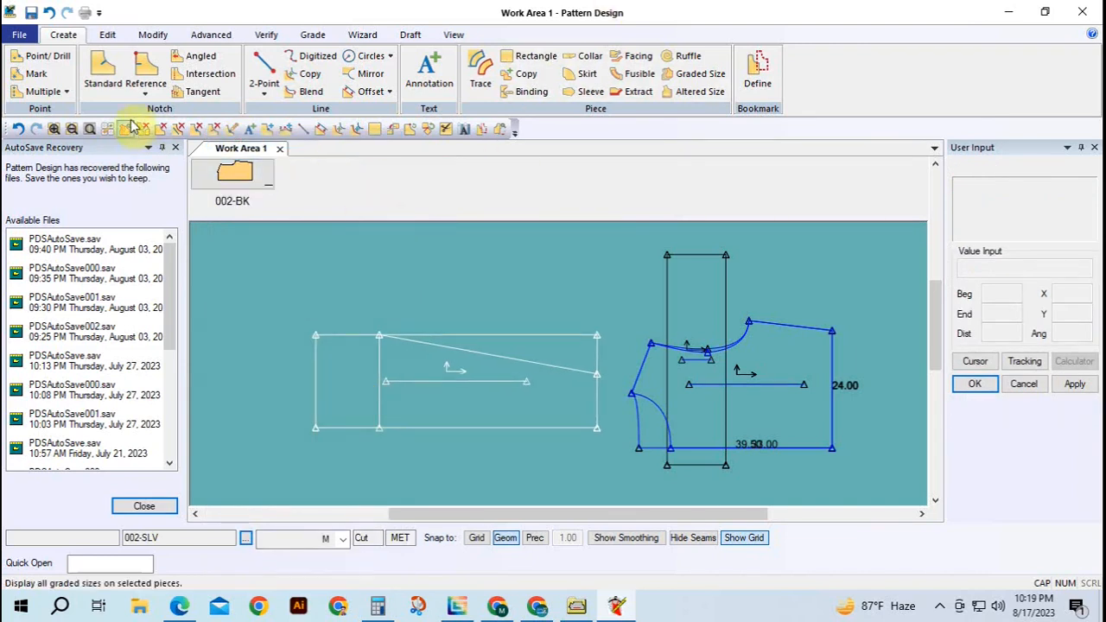
Offset the sleeve's lower long edge inward with Offset Even, placing the new line about 8 below the upper edge
left_click(55, 128)
left_click(259, 314)
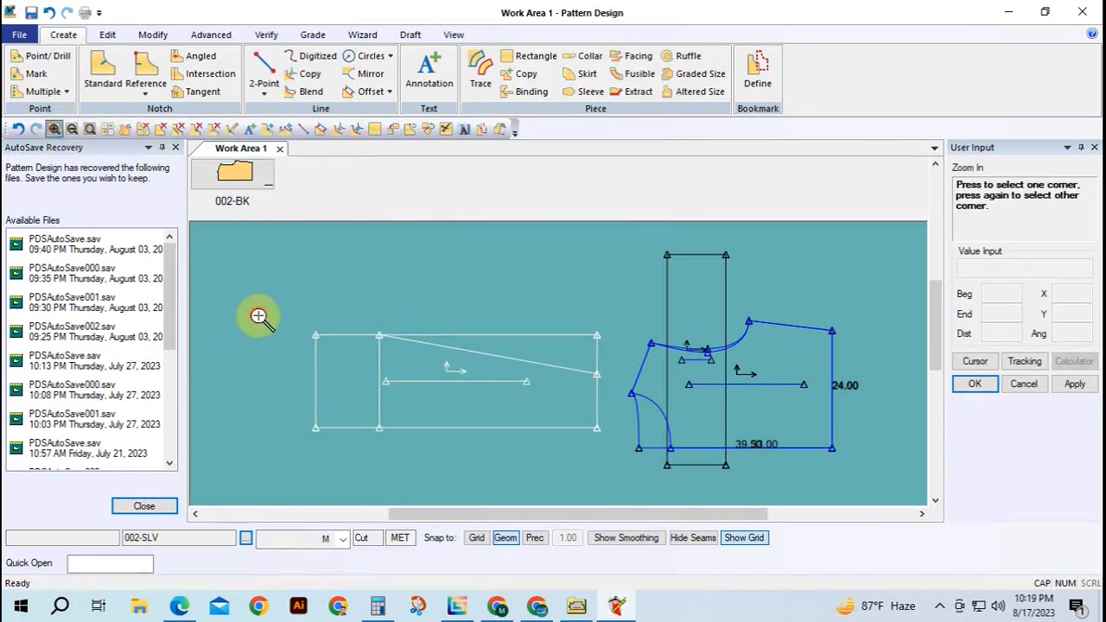
left_click(425, 453)
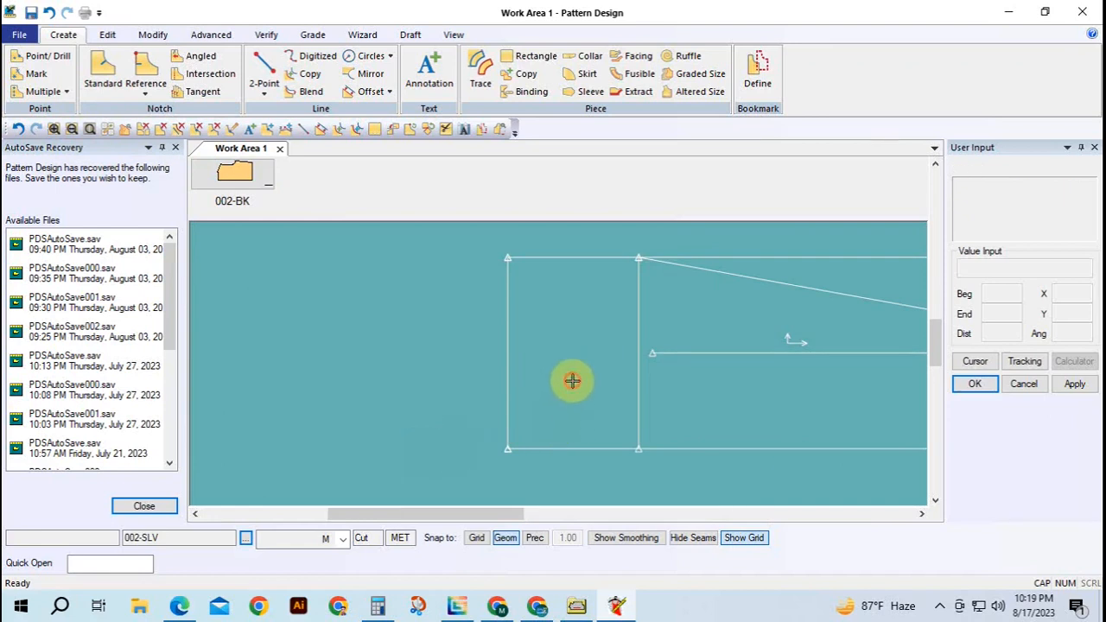
middle_click_drag(573, 383, 470, 406)
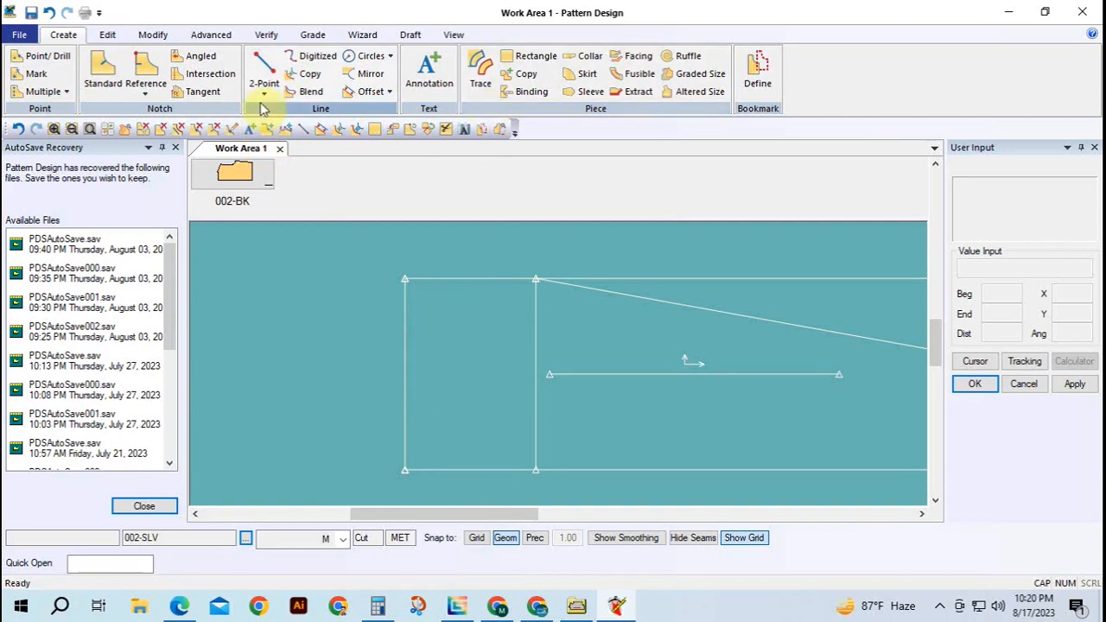
left_click(388, 93)
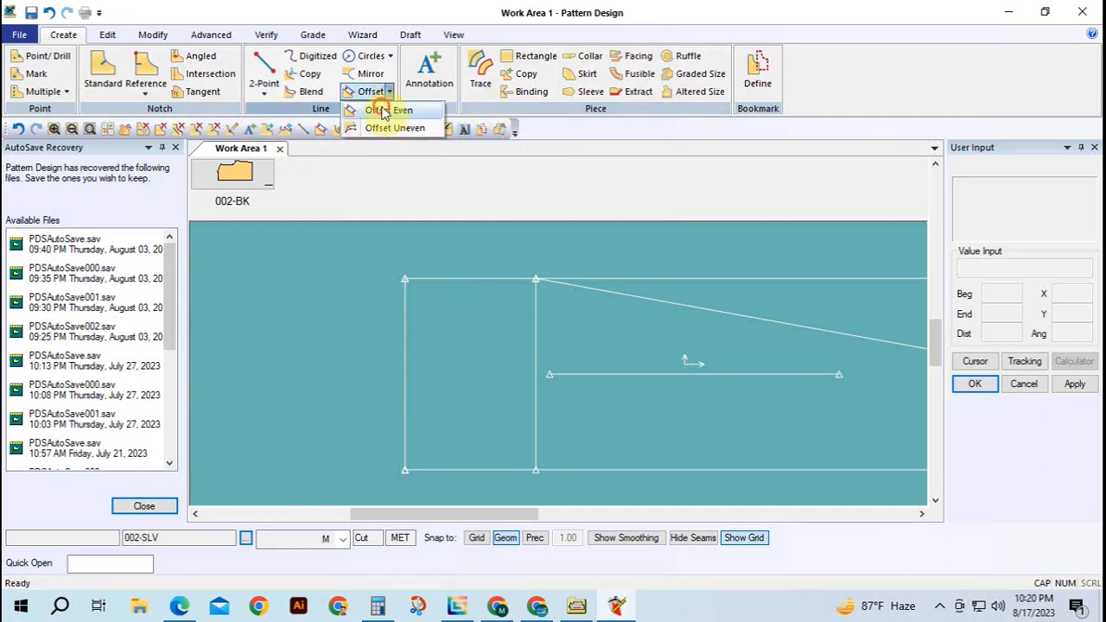
left_click(384, 111)
left_click(454, 469)
right_click(454, 469)
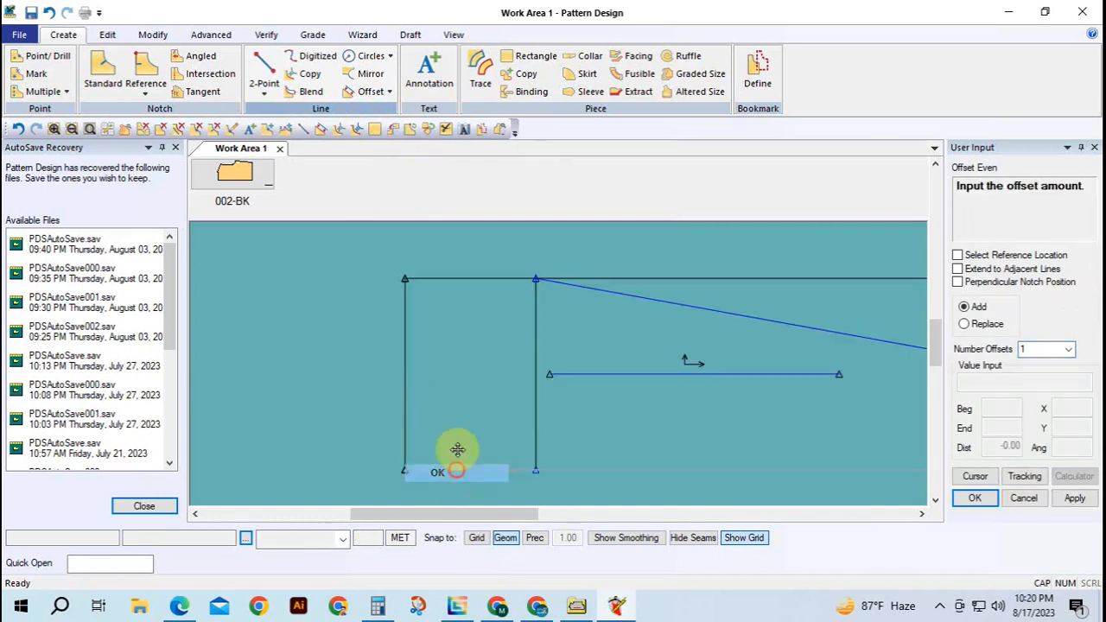
left_click(462, 360)
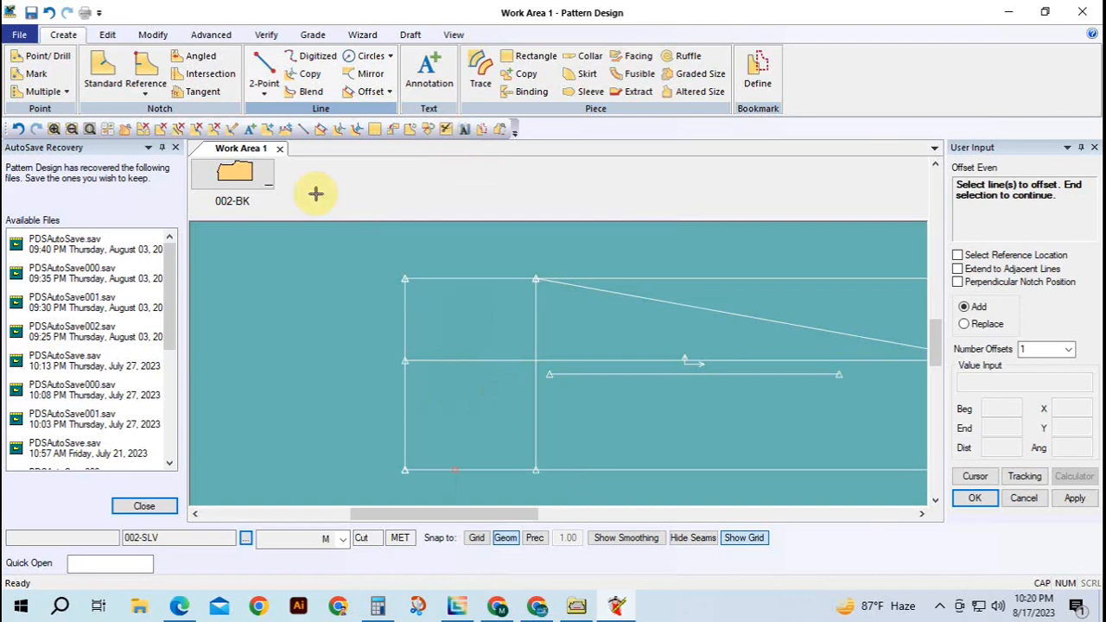
Draw a 2-Point Curve about 11.2 long from the inner vertical line's upper end to the lengthwise offset line, bowed toward the sleeve body
left_click(265, 87)
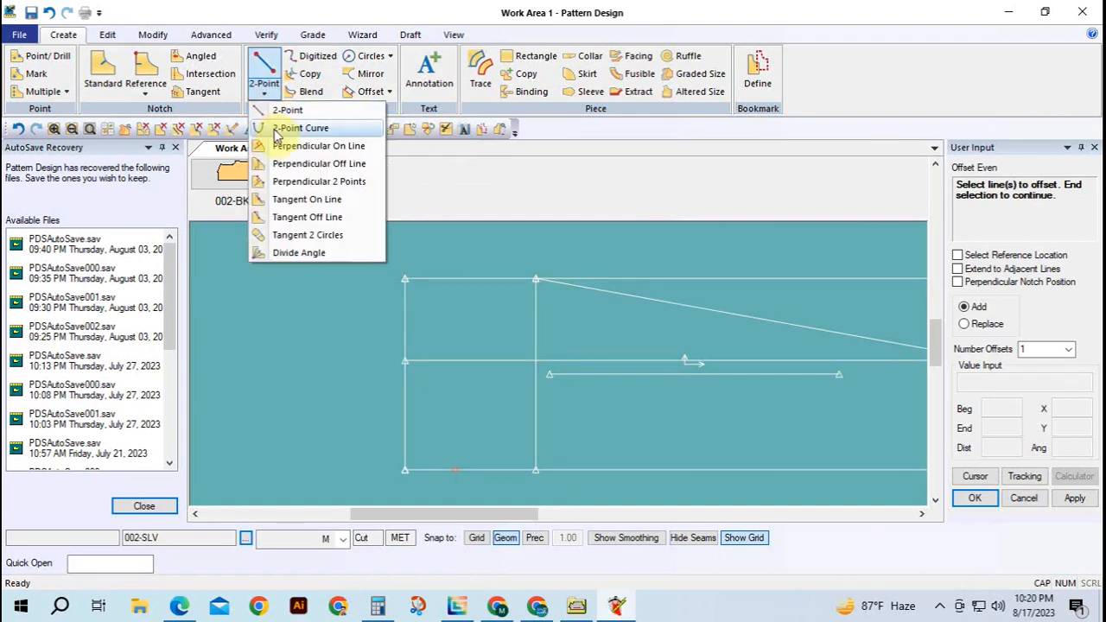
left_click(278, 129)
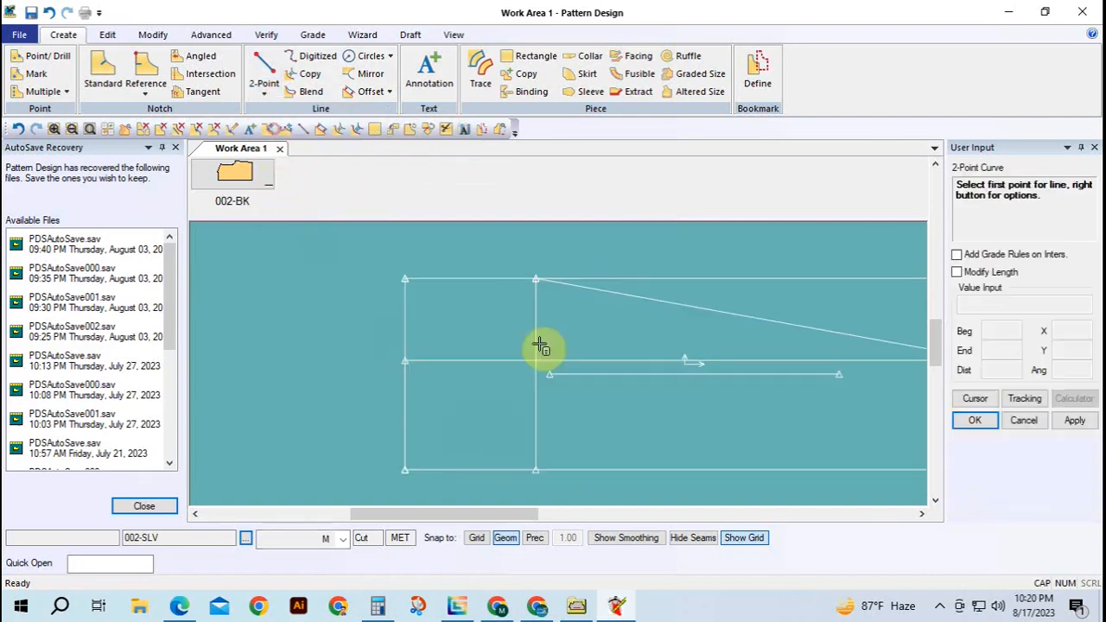
left_click(536, 275)
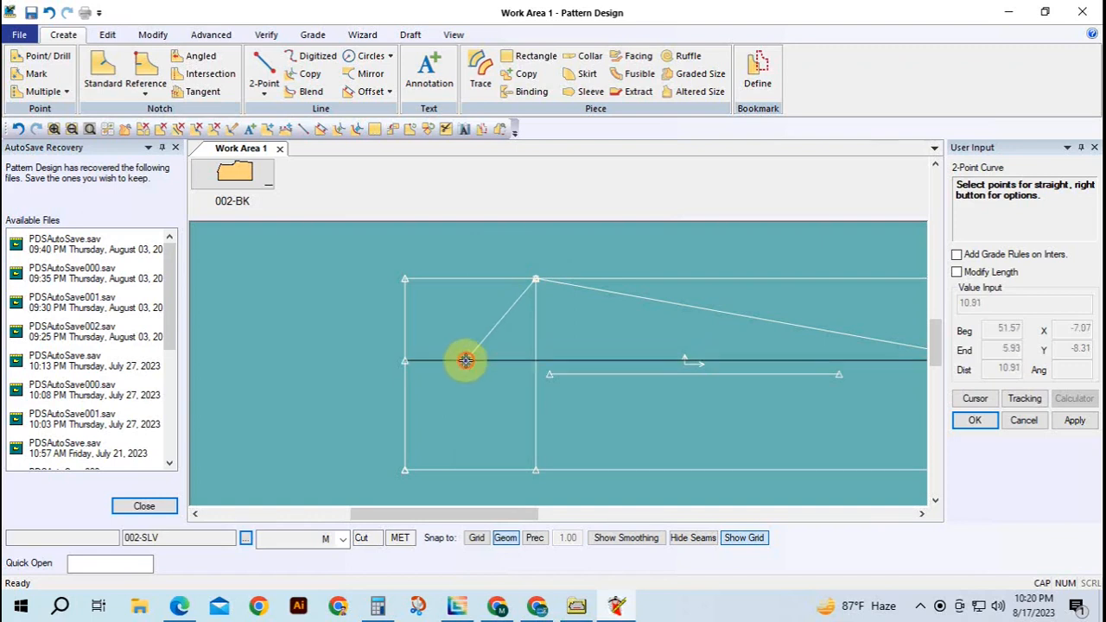
left_click(464, 361)
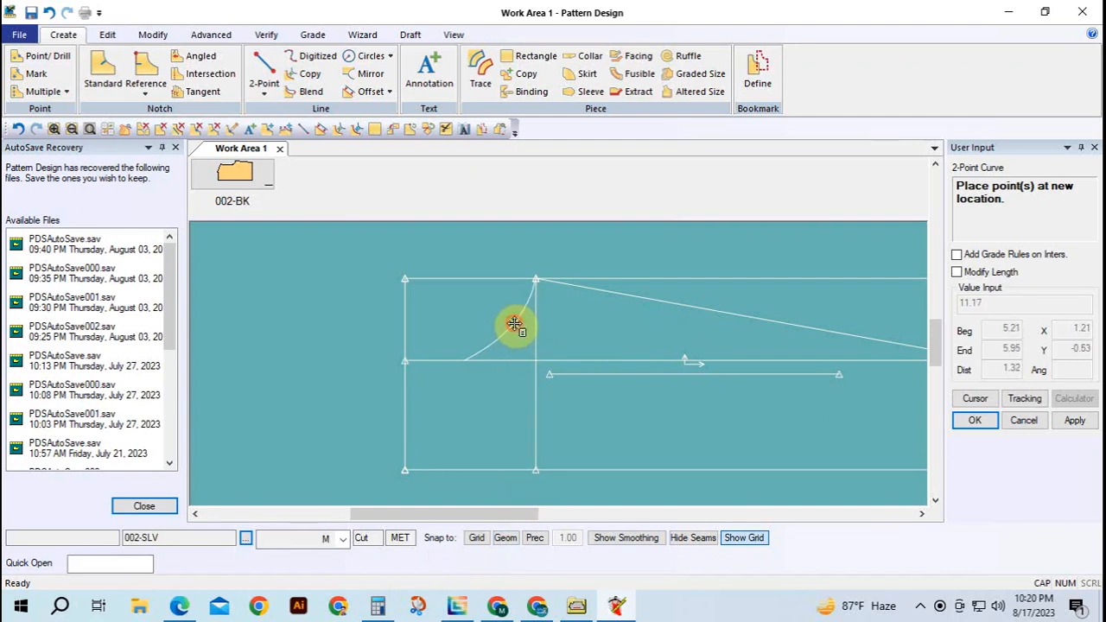
left_click(514, 324)
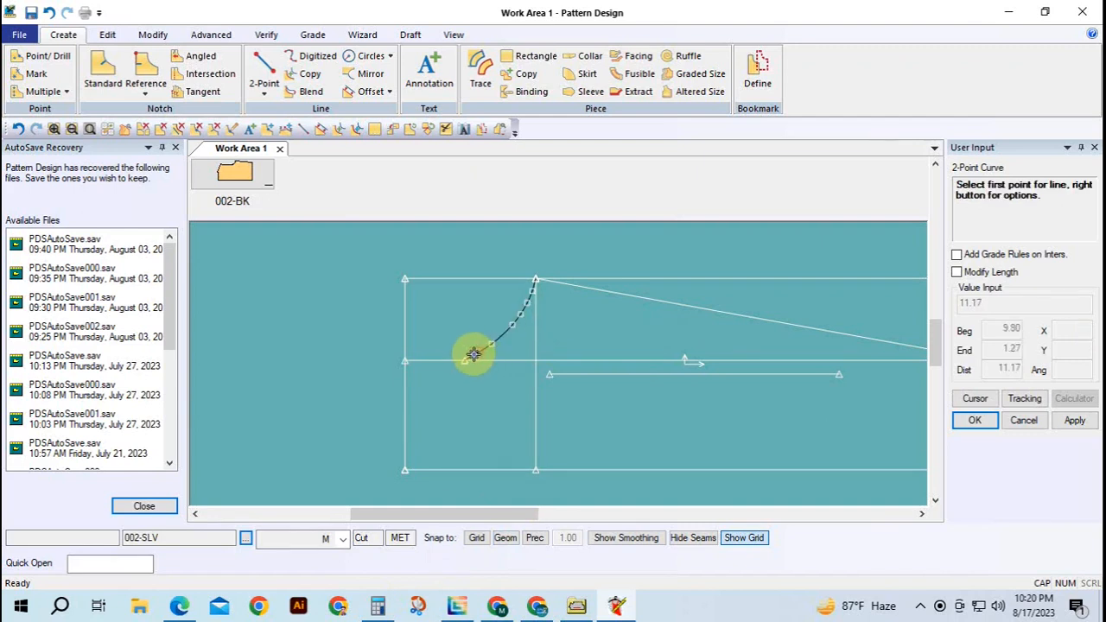
Continue the sleeve cap with a curve about 13.1 long from the first curve's end to the piece's lower cap-side corner, bowed outward
left_click(462, 363)
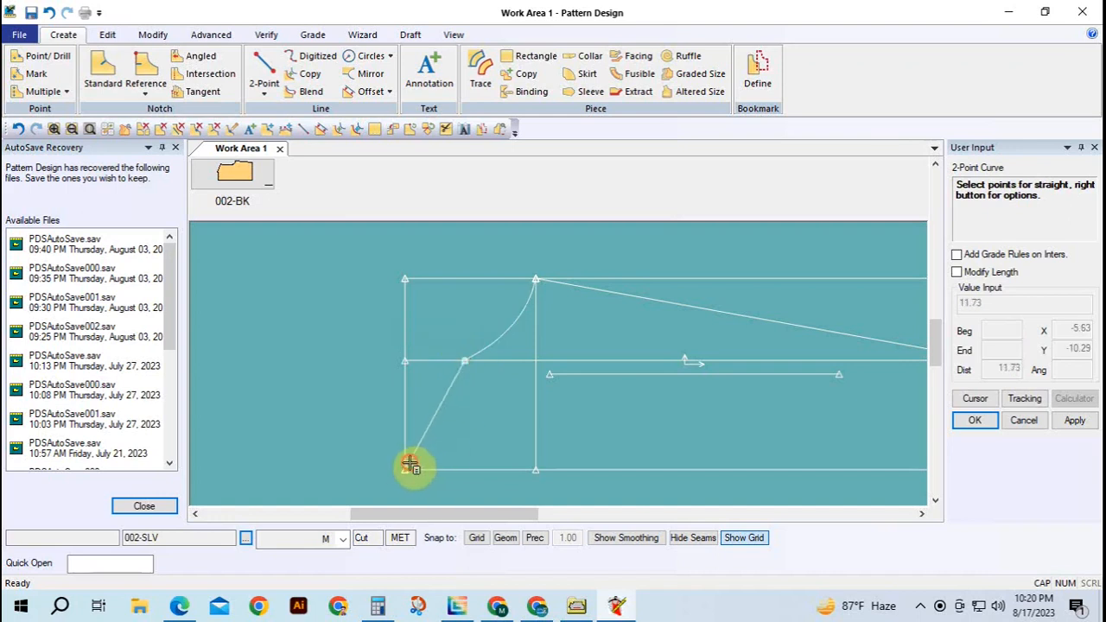
left_click(407, 472)
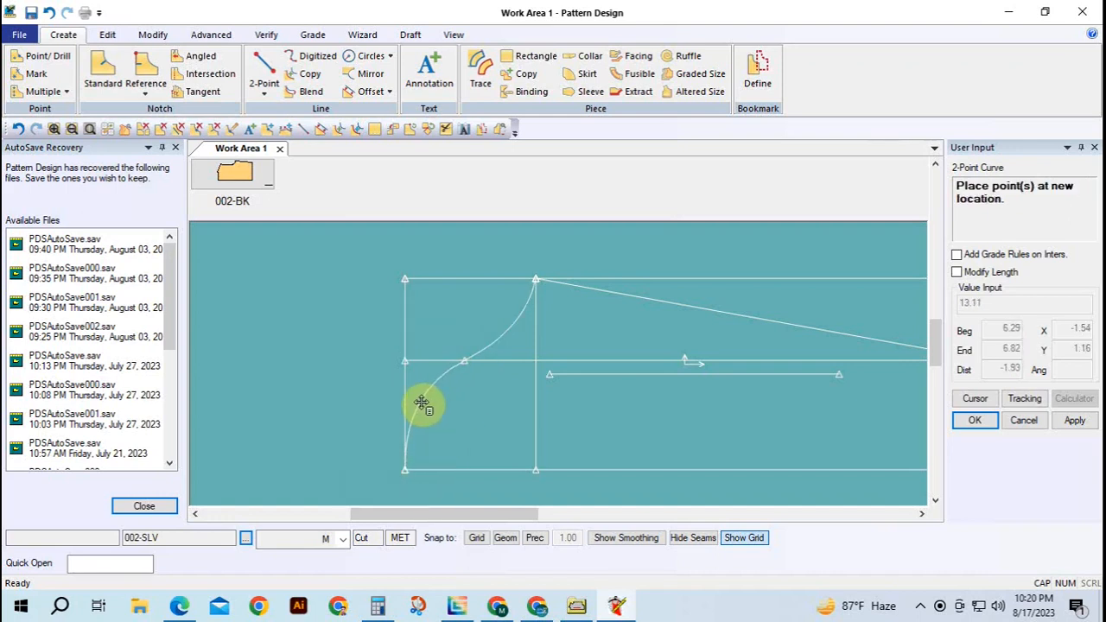
left_click(422, 402)
right_click(494, 409)
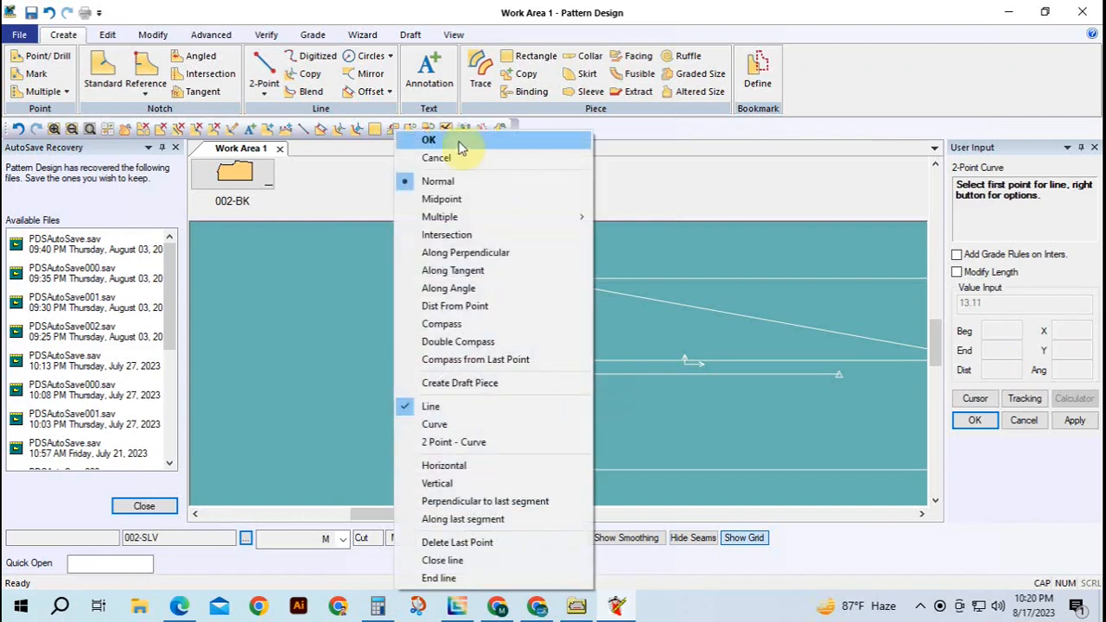
left_click(459, 141)
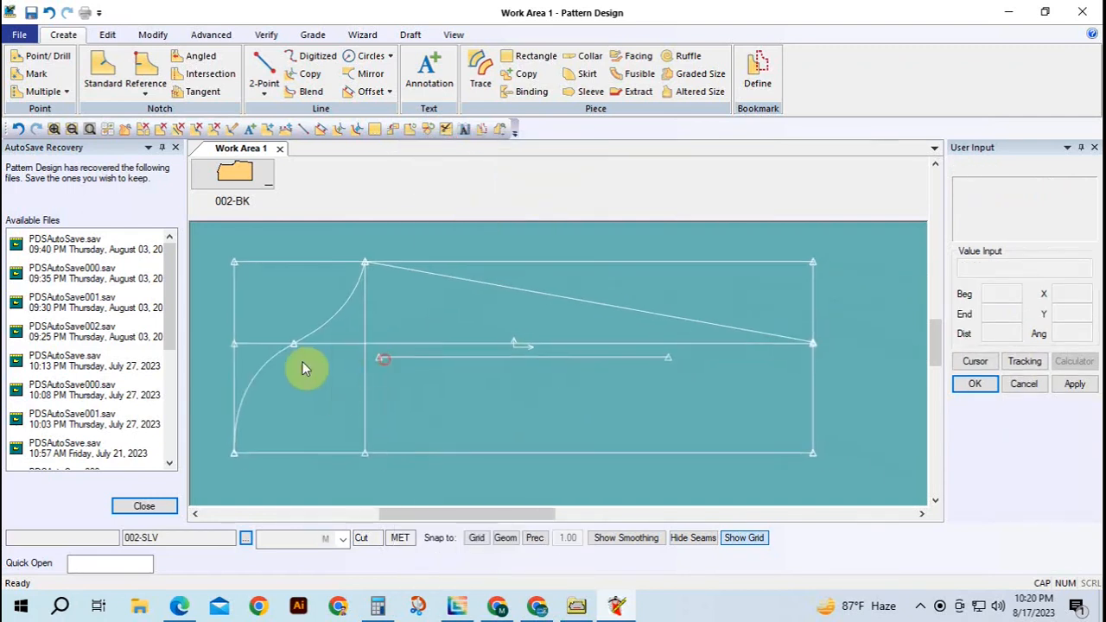
Trace a new piece from the two cap curves, the slanted underarm line, the sleeve opening and the lower long edge
left_click(480, 74)
left_click(238, 421)
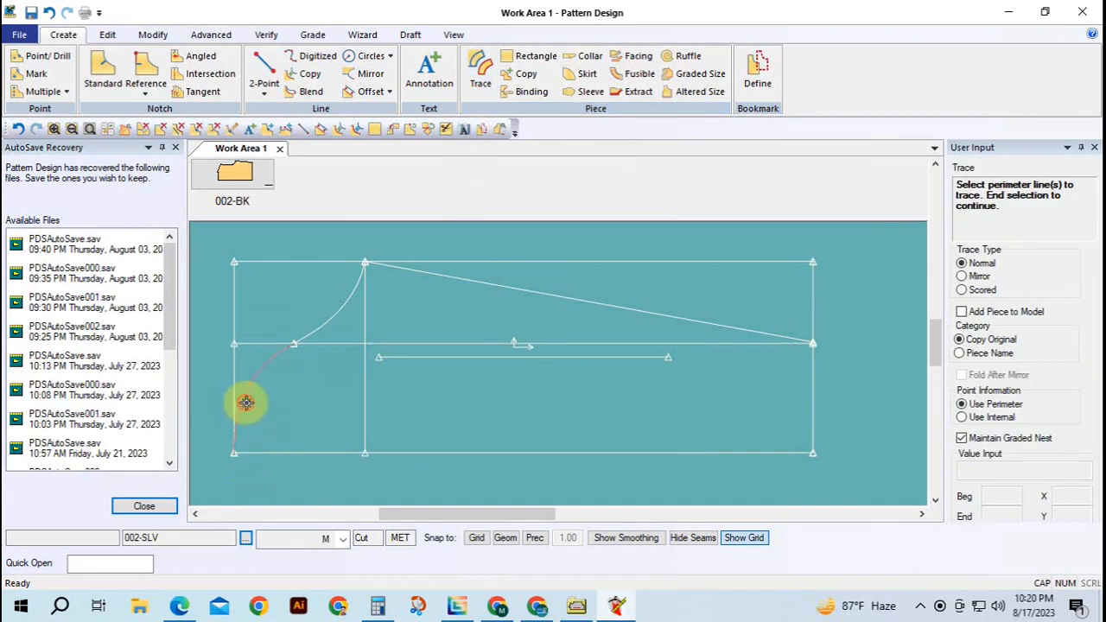
left_click(312, 333)
left_click(439, 277)
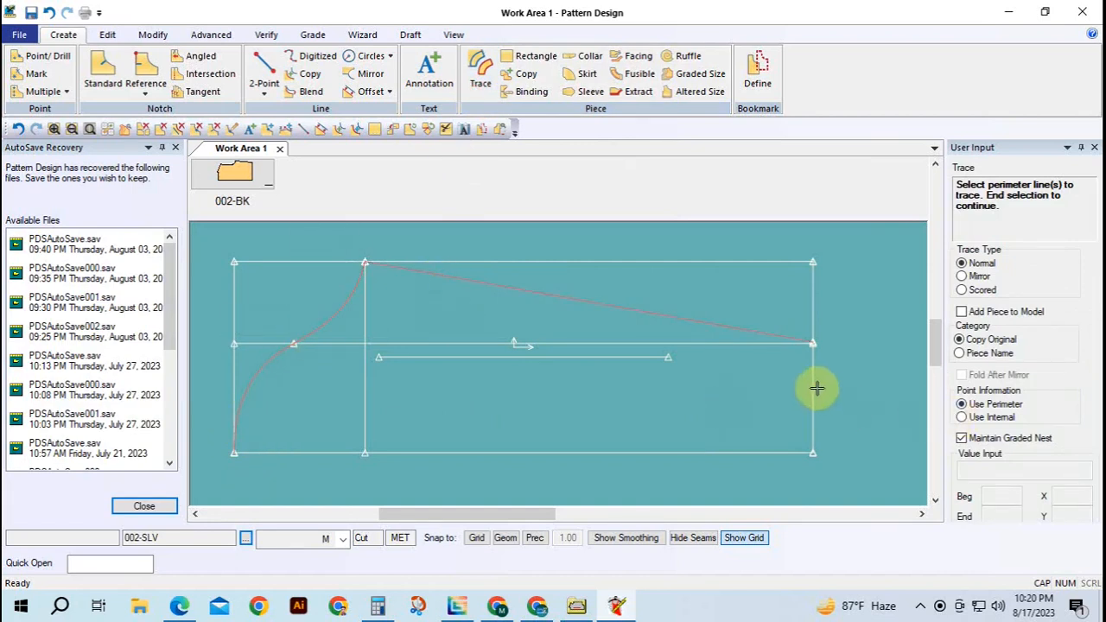
left_click(814, 388)
left_click(726, 449)
right_click(622, 415)
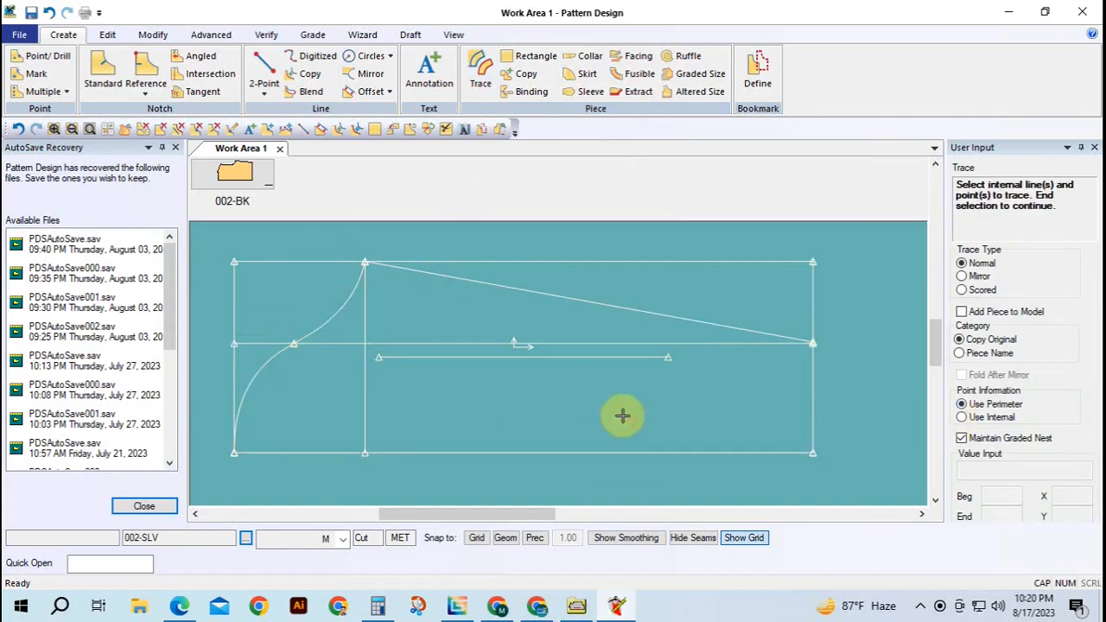
right_click(622, 414)
left_click(550, 397)
right_click(545, 399)
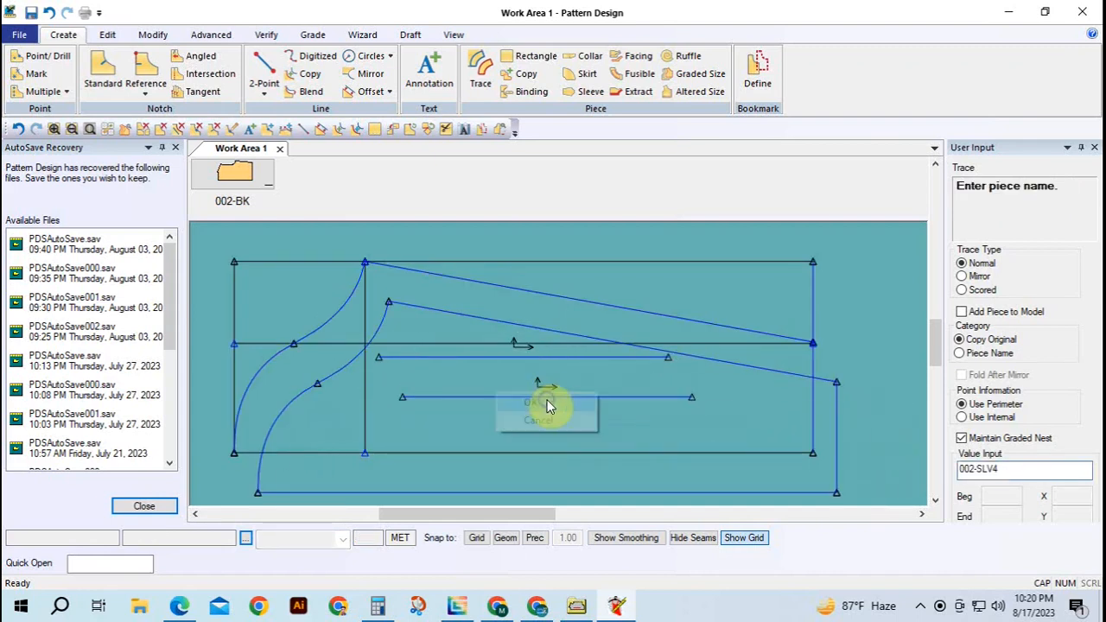
Name the traced piece 002-SLV and finish the Trace command
left_click(1017, 469)
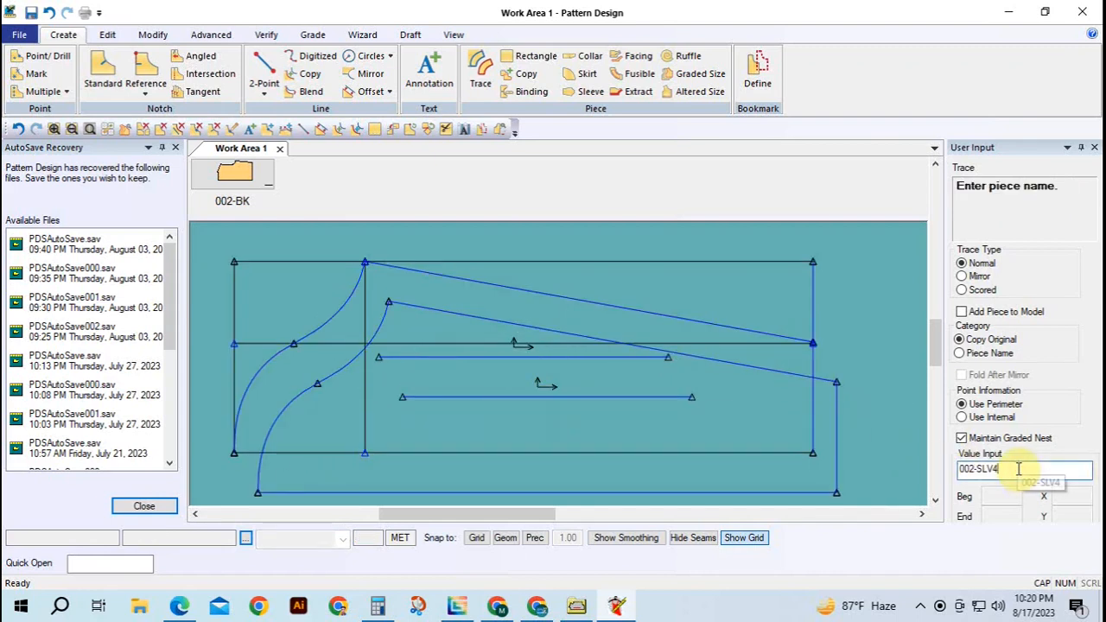
right_click(753, 435)
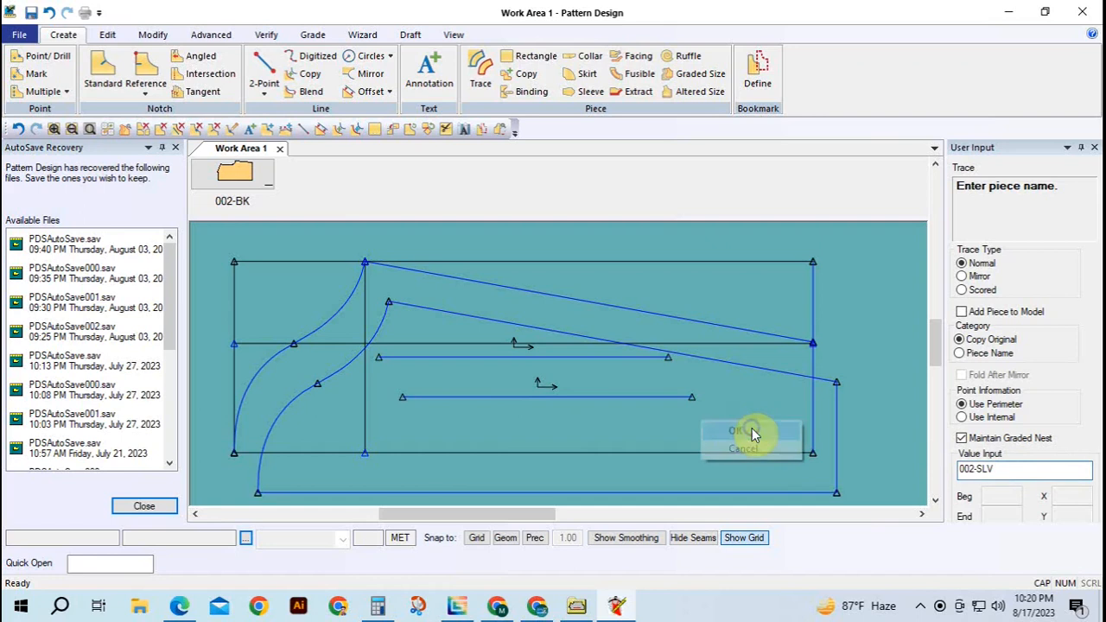
left_click(748, 428)
right_click(654, 435)
left_click(648, 438)
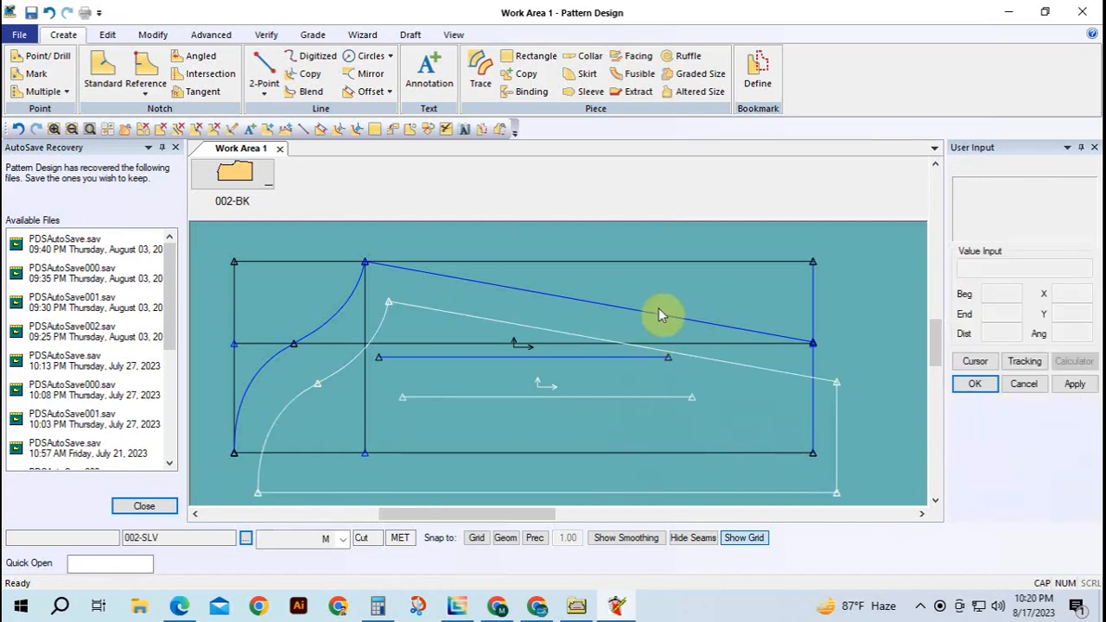
Delete the original construction rectangle piece from the work area and reposition the traced sleeve in its place
right_click(662, 314)
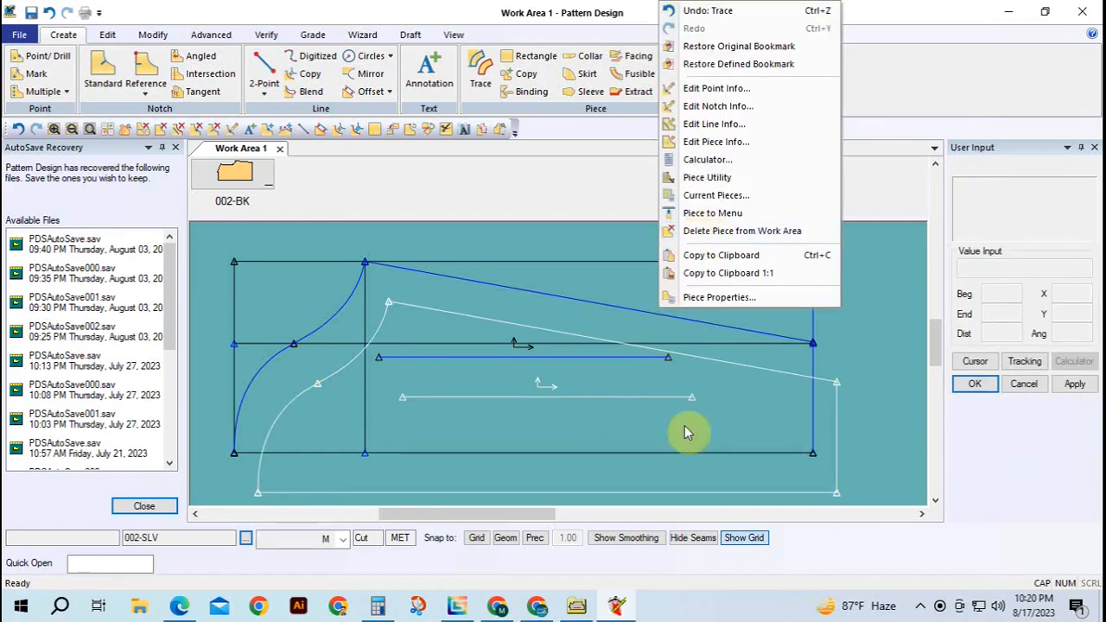
left_click(687, 476)
right_click(677, 335)
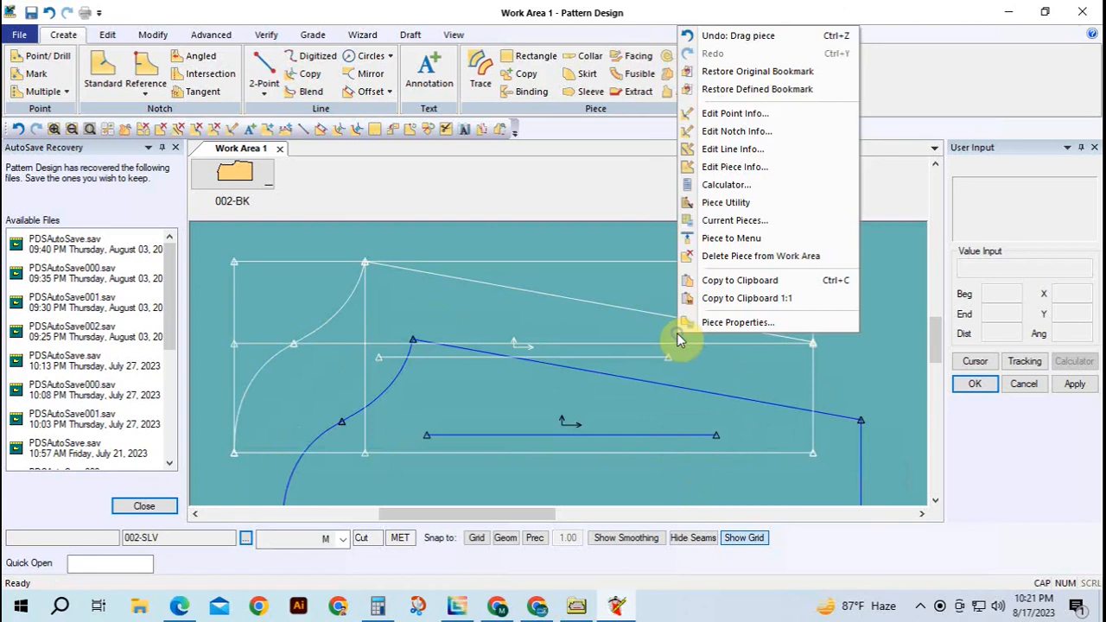
left_click(739, 256)
left_click_drag(649, 434, 598, 340)
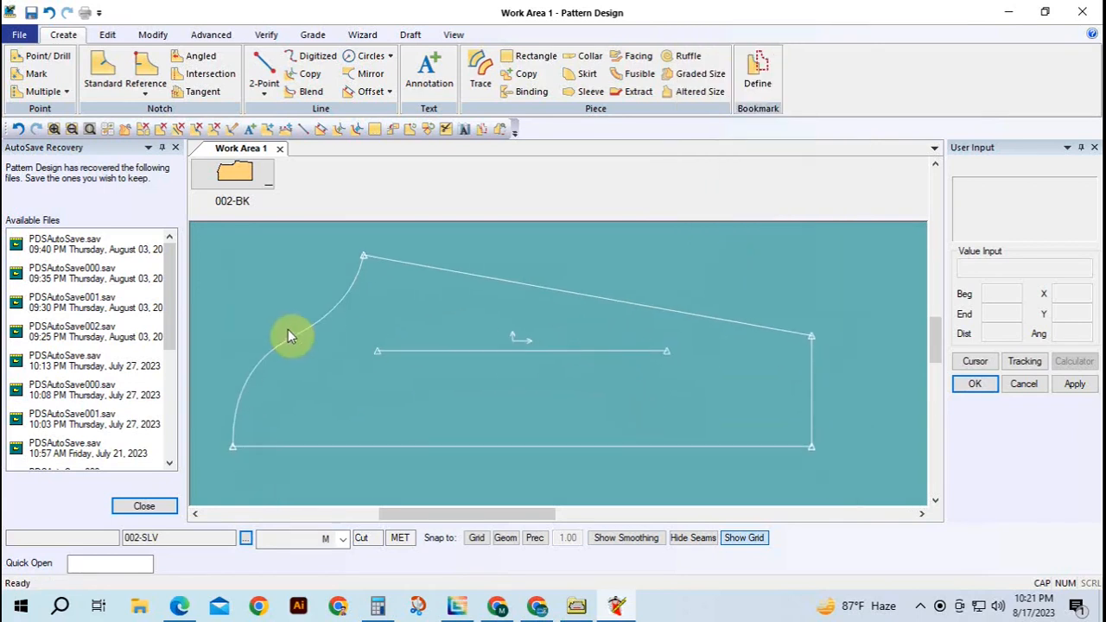
Measure the graded line lengths of the two sleeve cap curves and close the results
left_click(268, 35)
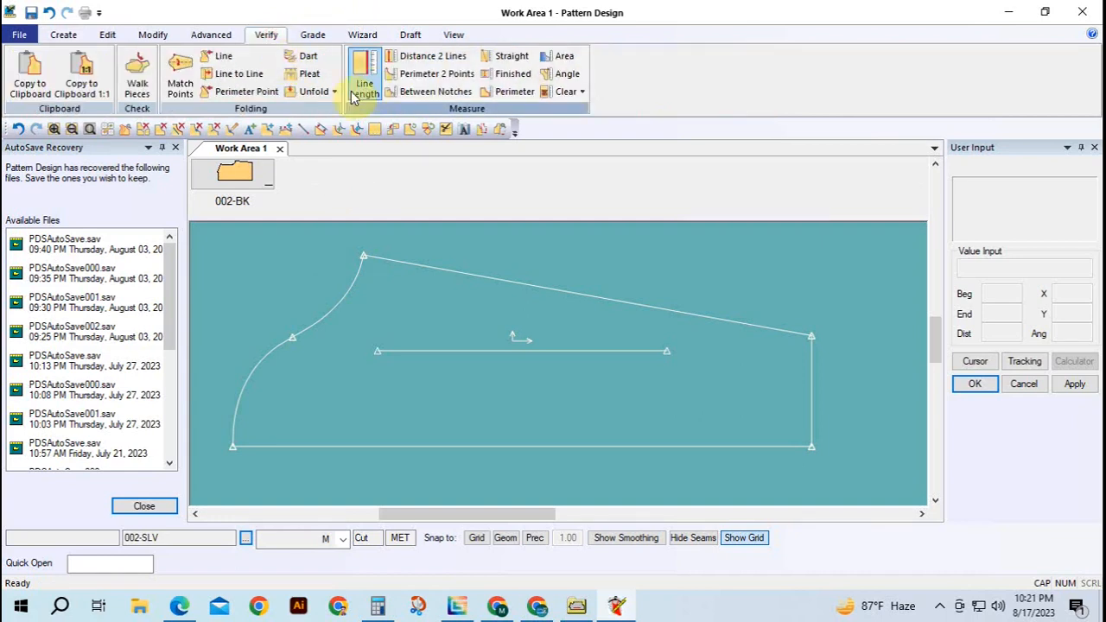
left_click(363, 76)
left_click(259, 352)
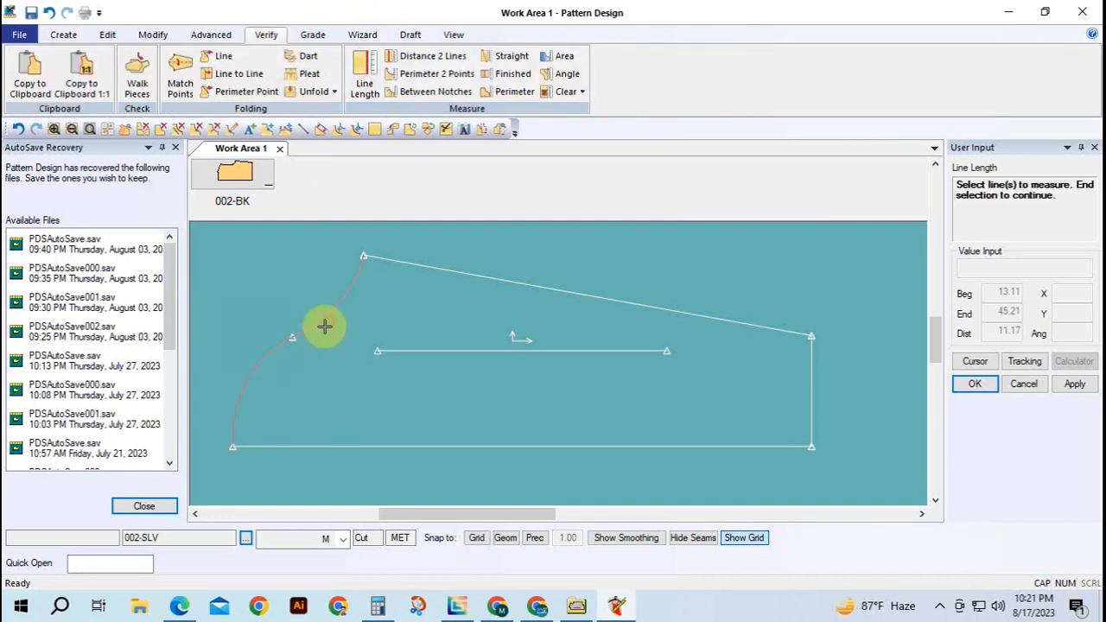
left_click(312, 35)
left_click(862, 80)
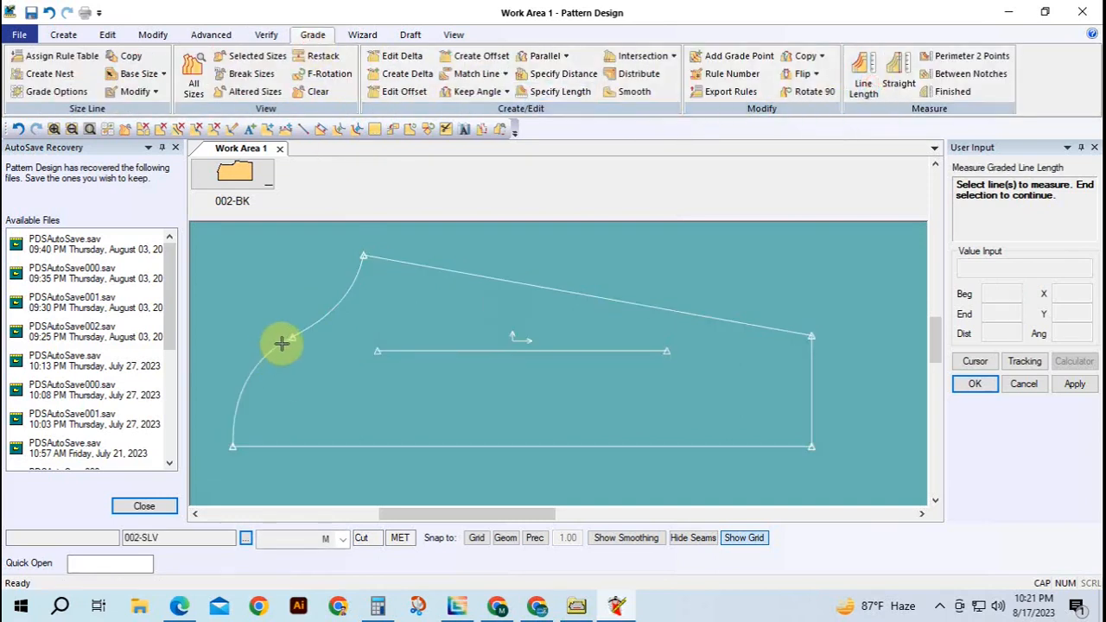
right_click(321, 379)
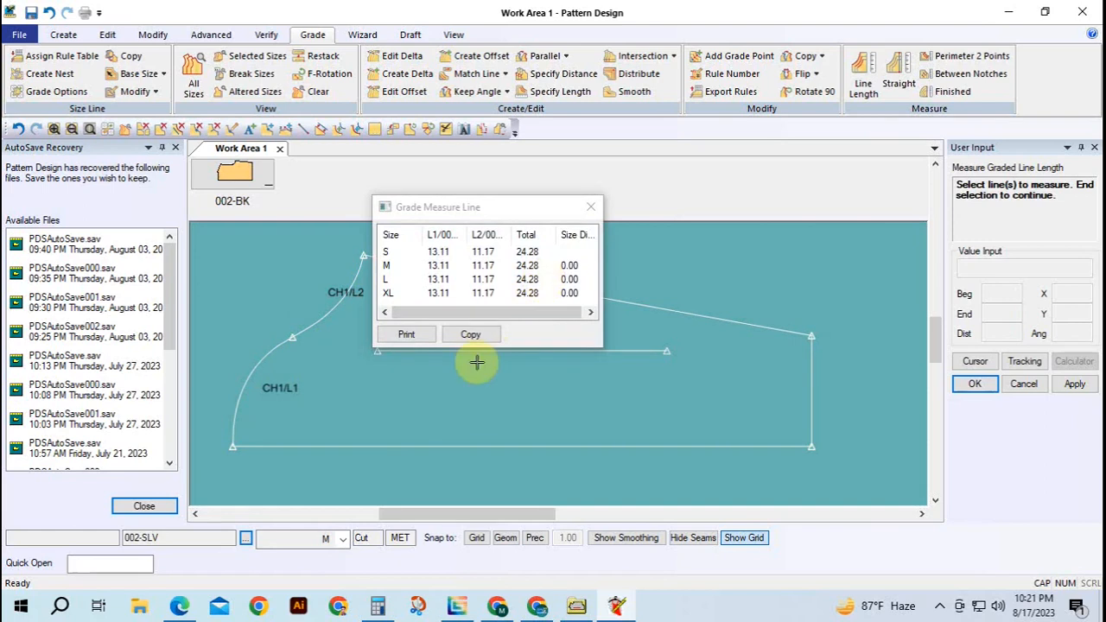
right_click(406, 383)
left_click(406, 404)
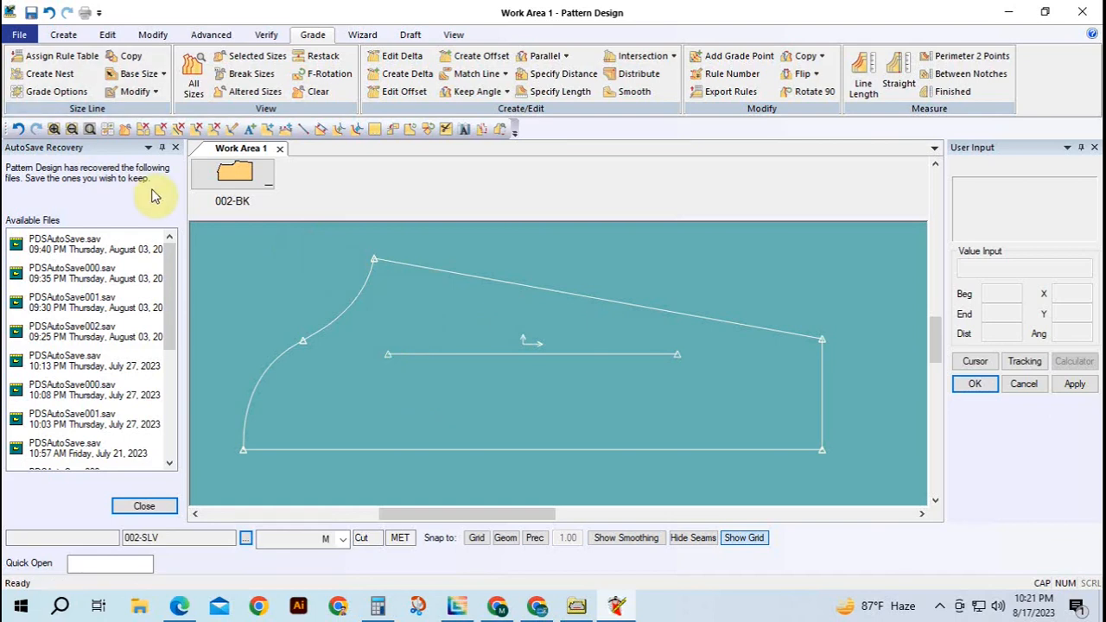
key("alt+s")
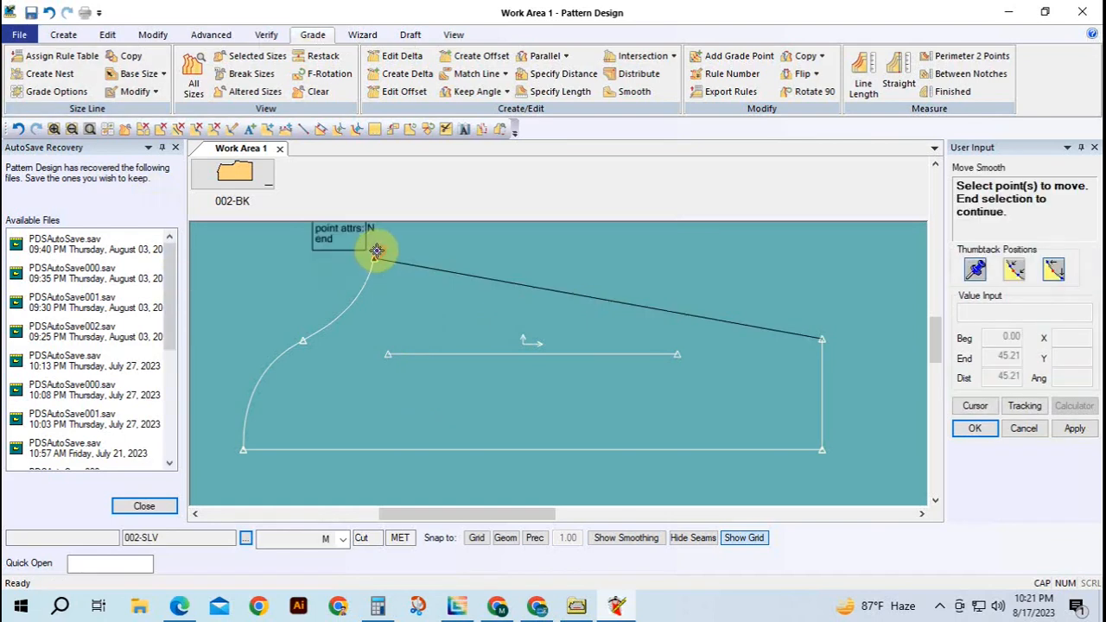
left_click(375, 257)
right_click(363, 279)
left_click(362, 279)
left_click(363, 285)
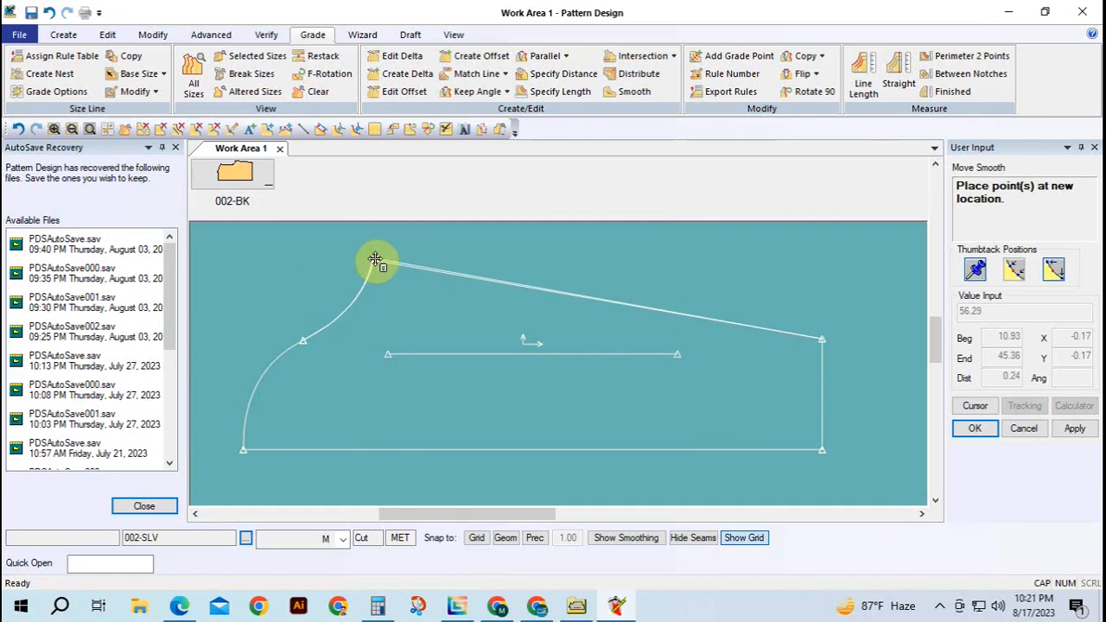
right_click(378, 256)
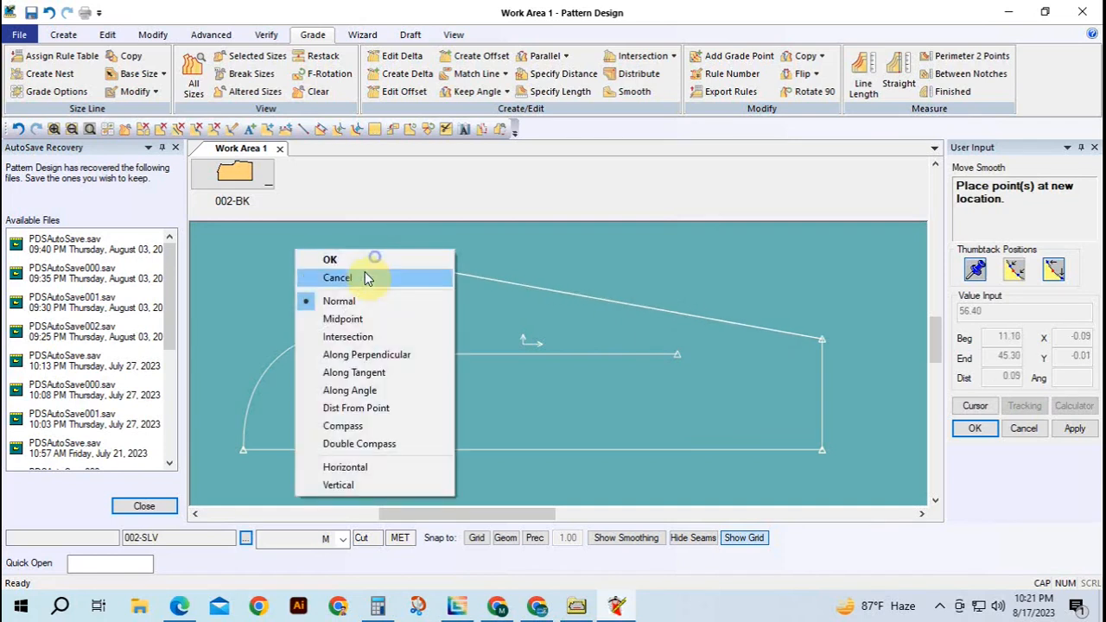
left_click(366, 279)
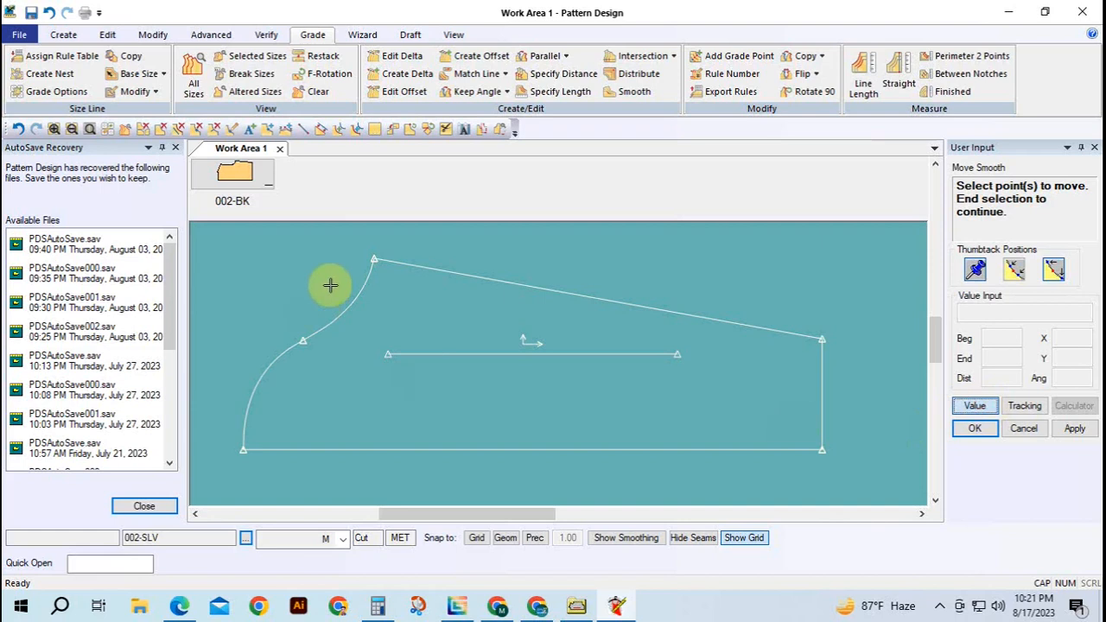
Shift the point where the cap meets the underarm line slightly in the negative x direction with Move Smooth, using value entry
left_click(371, 254)
right_click(339, 266)
left_click(338, 265)
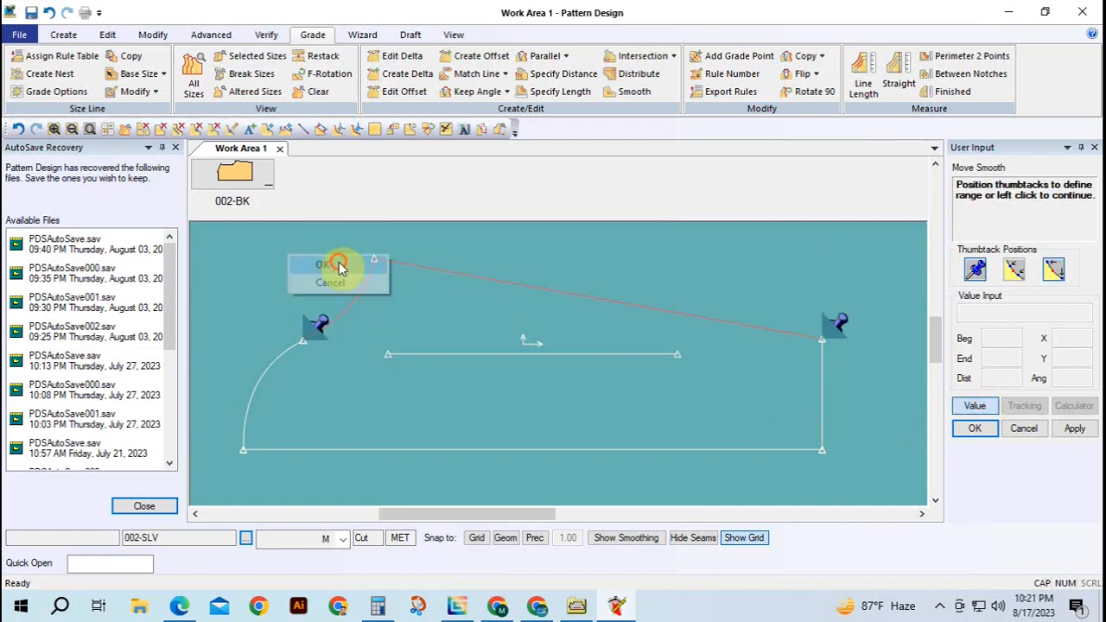
left_click(372, 254)
type("-.")
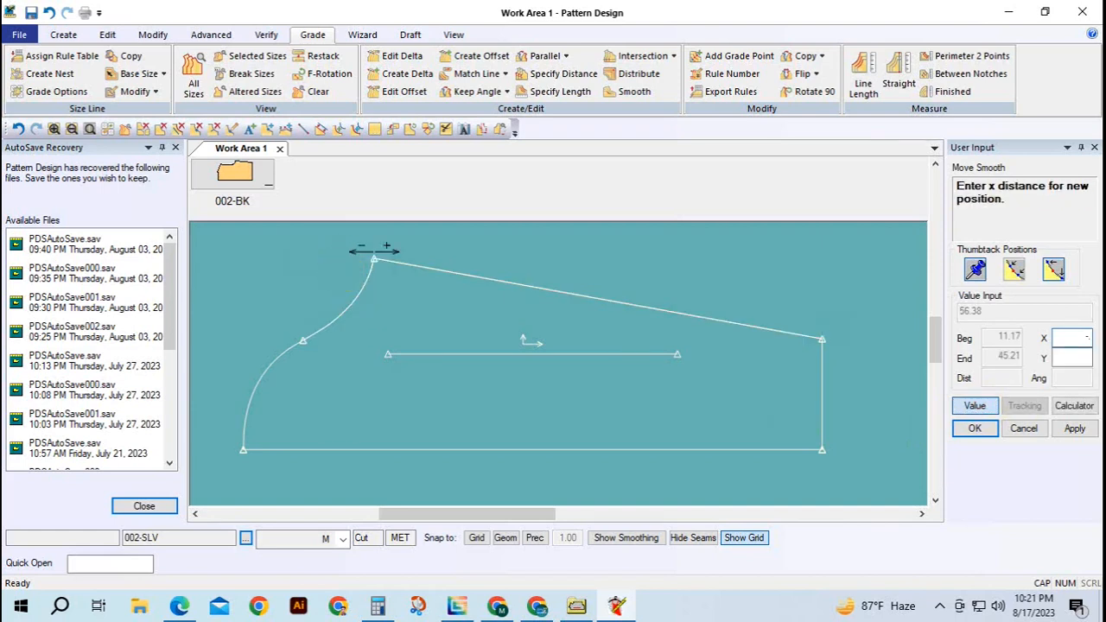
type("25")
key("Return")
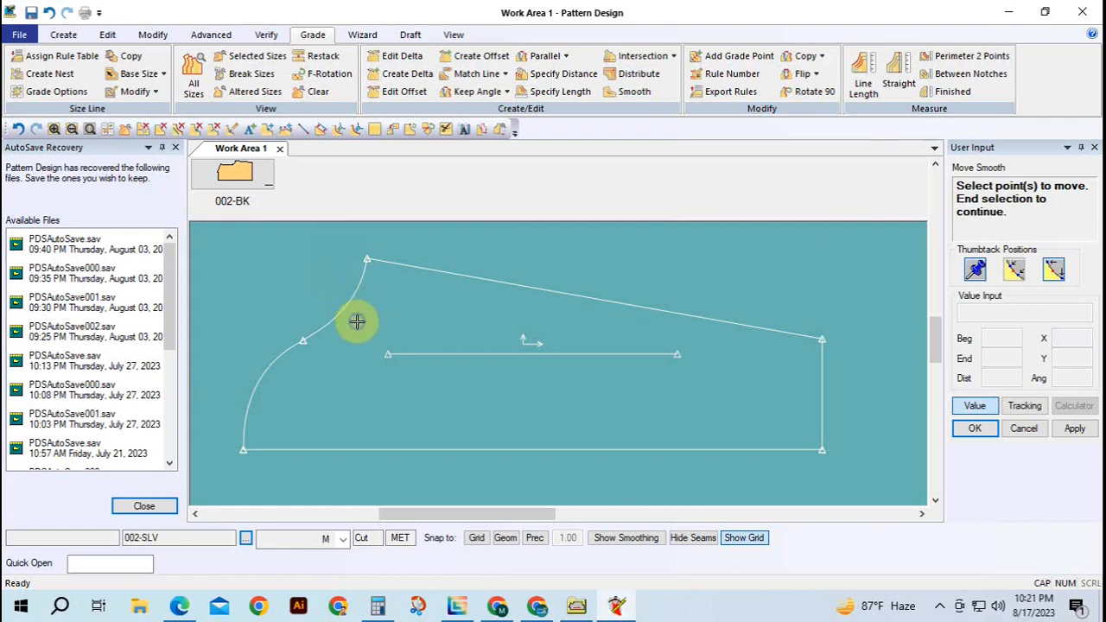
right_click(357, 321)
left_click(358, 321)
left_click(374, 379)
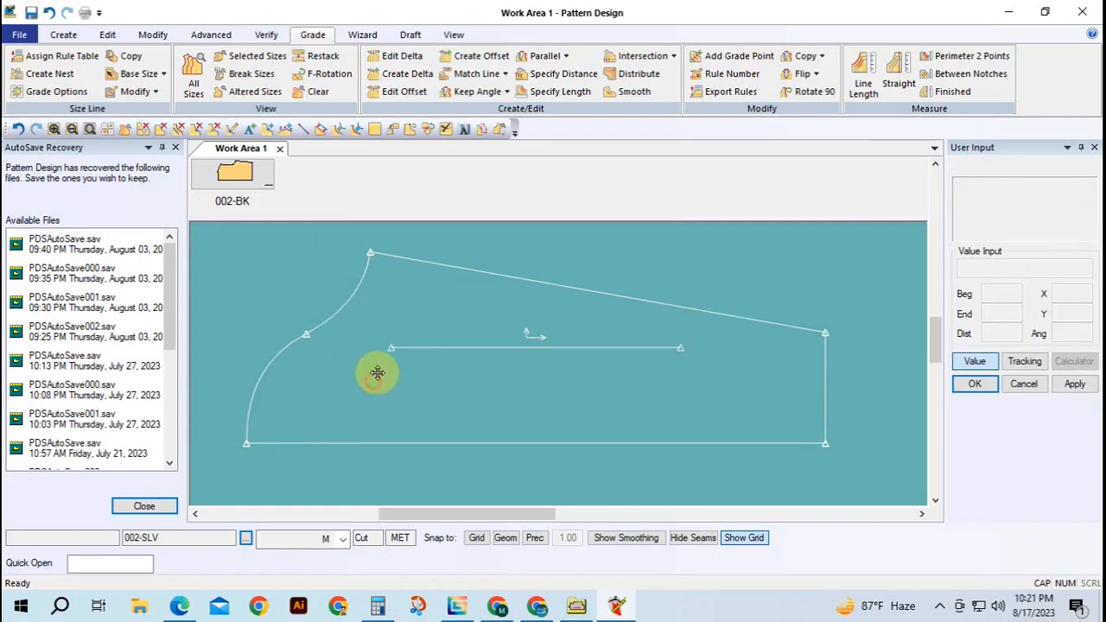
left_click(357, 373)
left_click(385, 382)
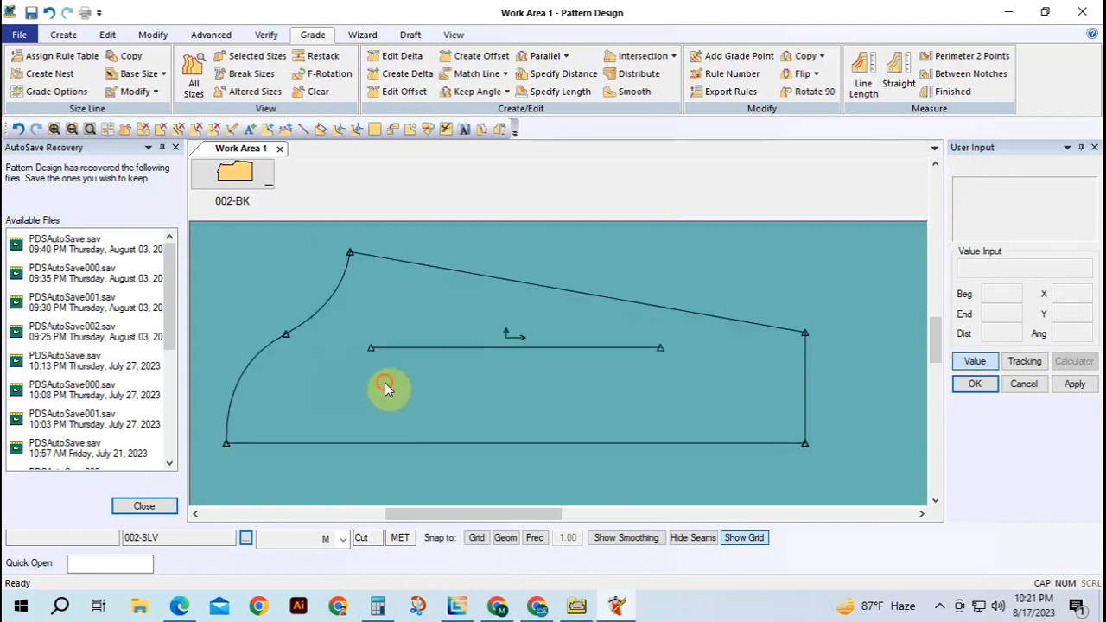
left_click(378, 382)
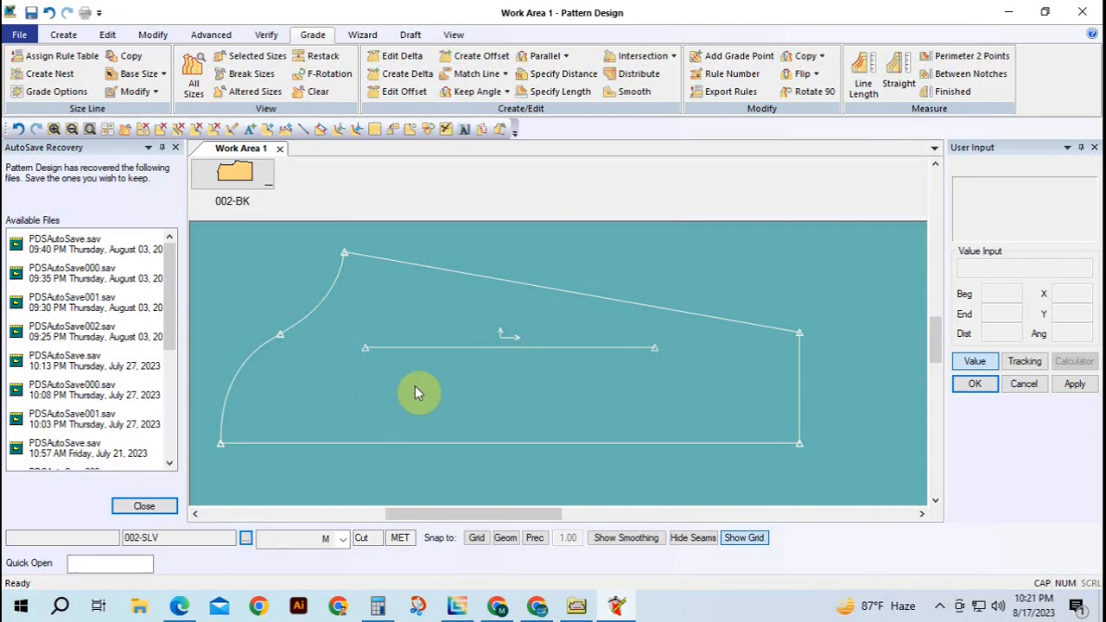
left_click_drag(510, 512, 548, 512)
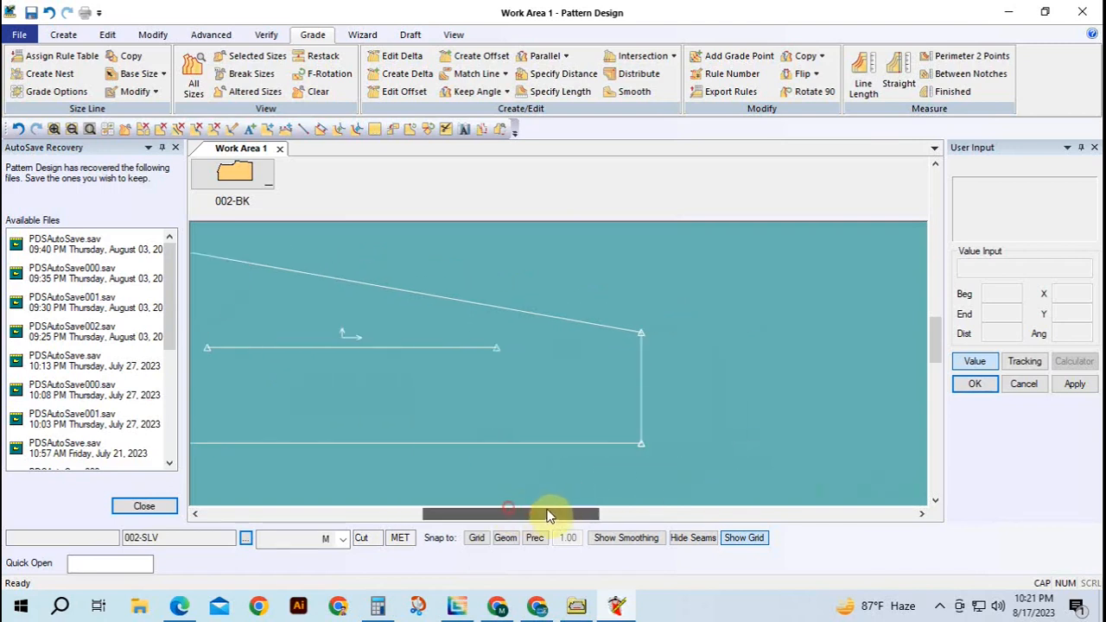
Save the adjusted sleeve piece 002-SLV and finish the Save command
key("ctrl+s")
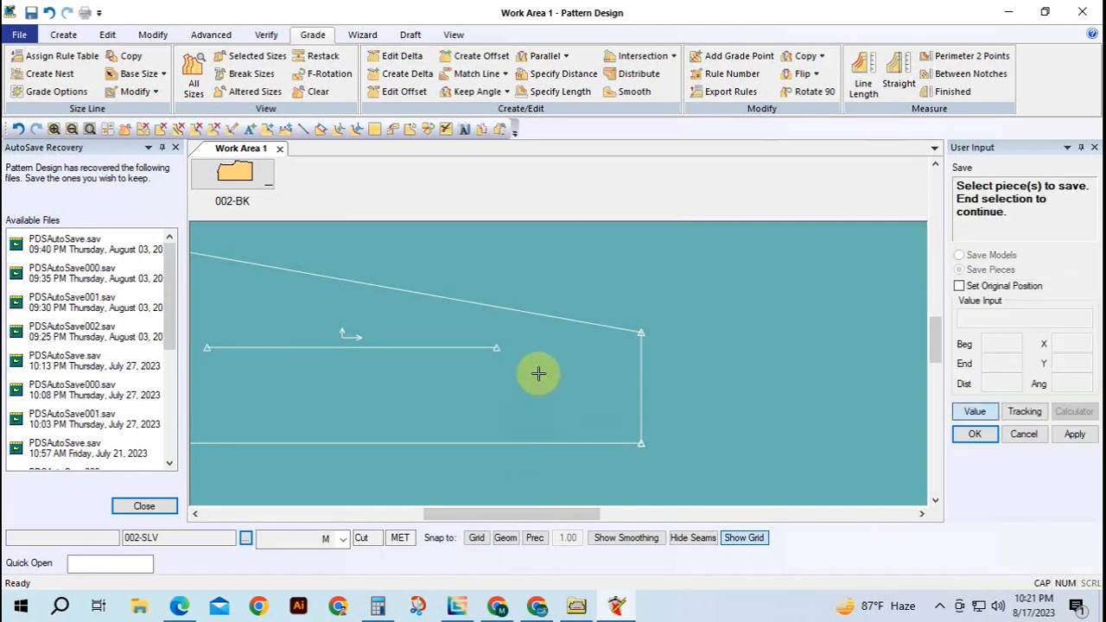
right_click(536, 372)
left_click(538, 416)
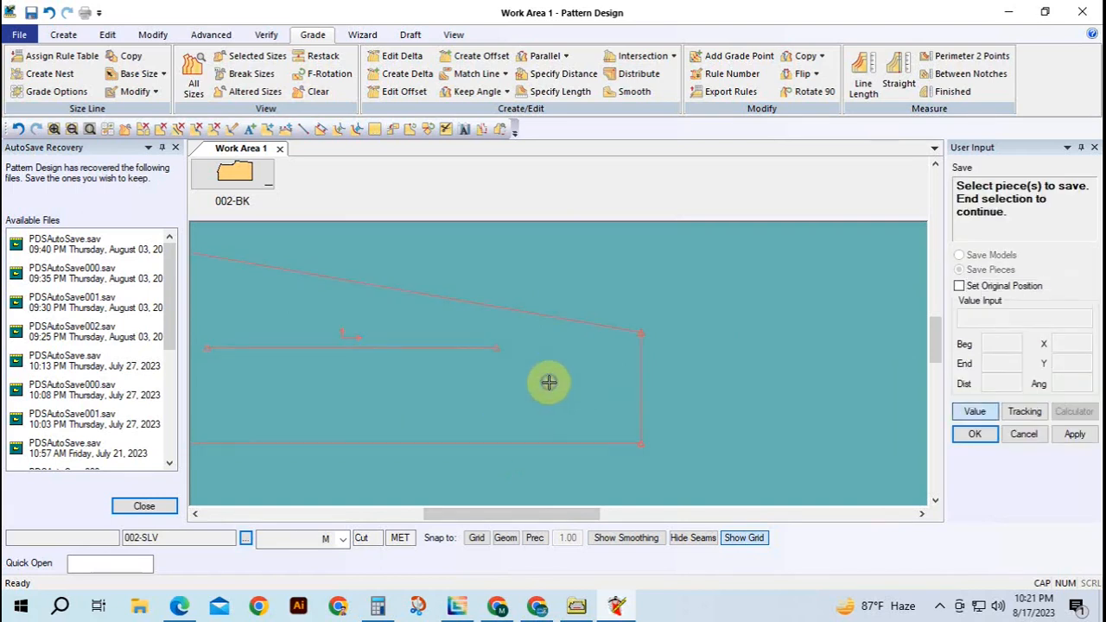
right_click(547, 380)
left_click(549, 382)
right_click(550, 380)
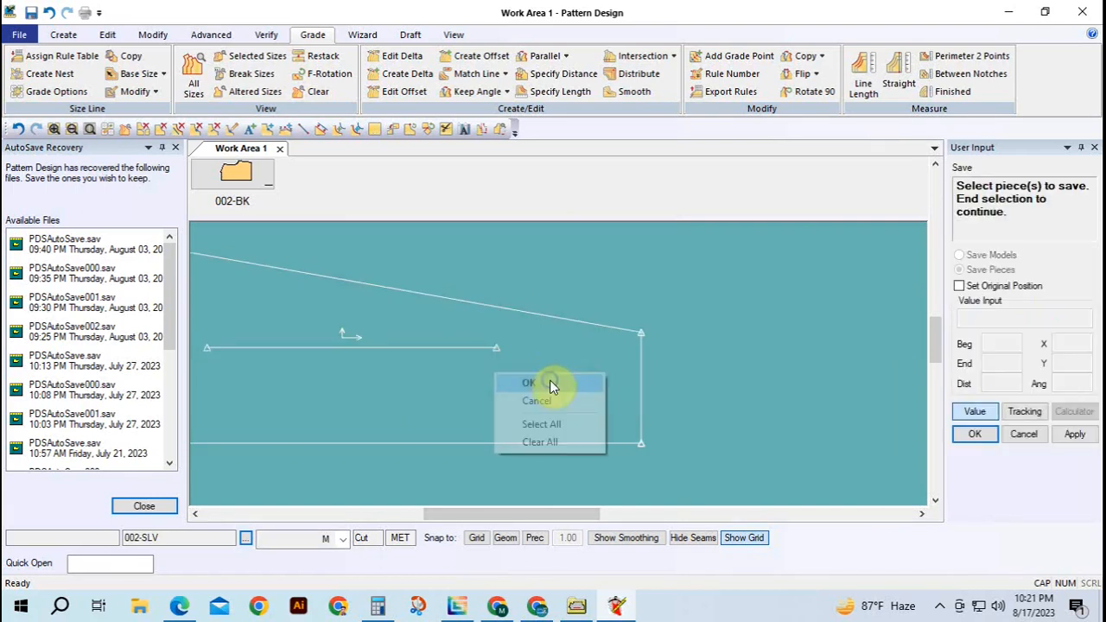
left_click(563, 382)
Create a rectangle piece beside the sleeve's hem with an x distance of 12 and a y distance of 9
middle_click_drag(481, 394, 605, 375)
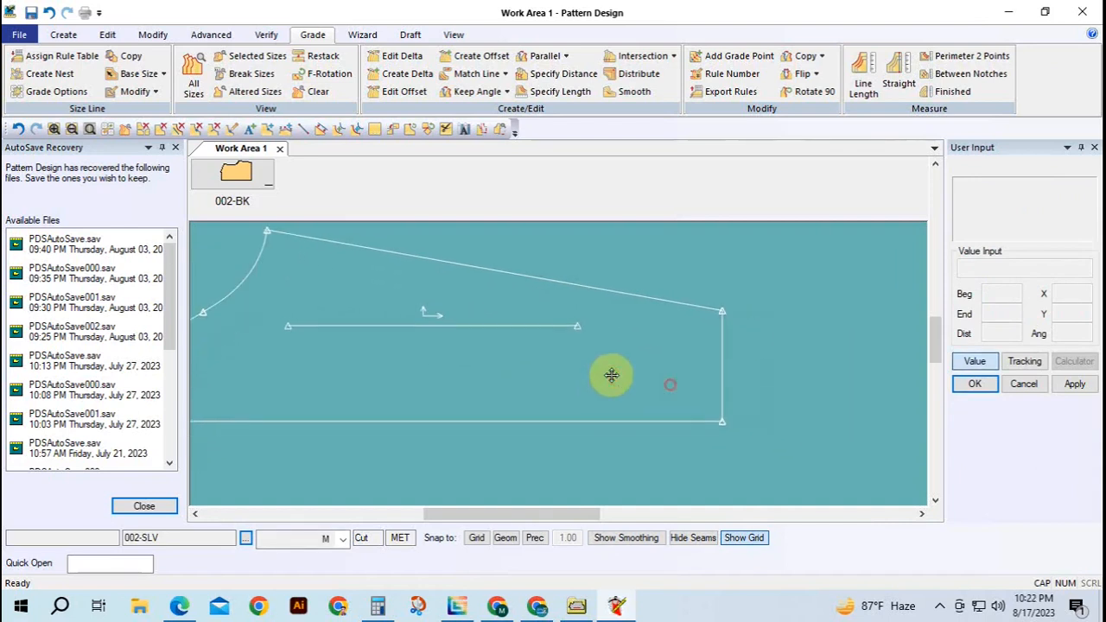
left_click(60, 37)
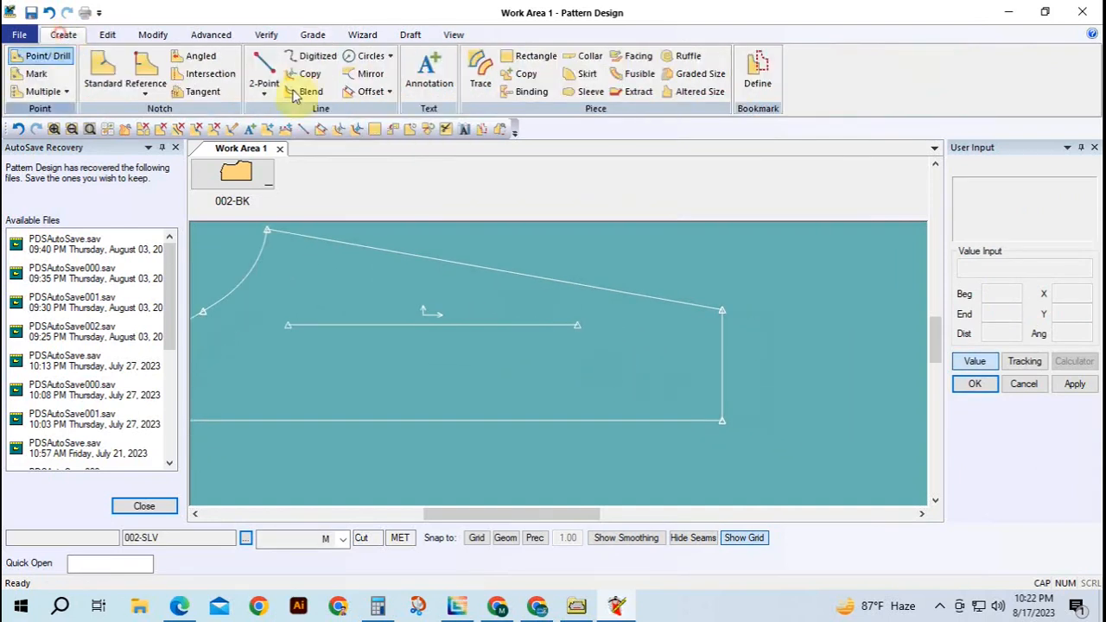
left_click(520, 59)
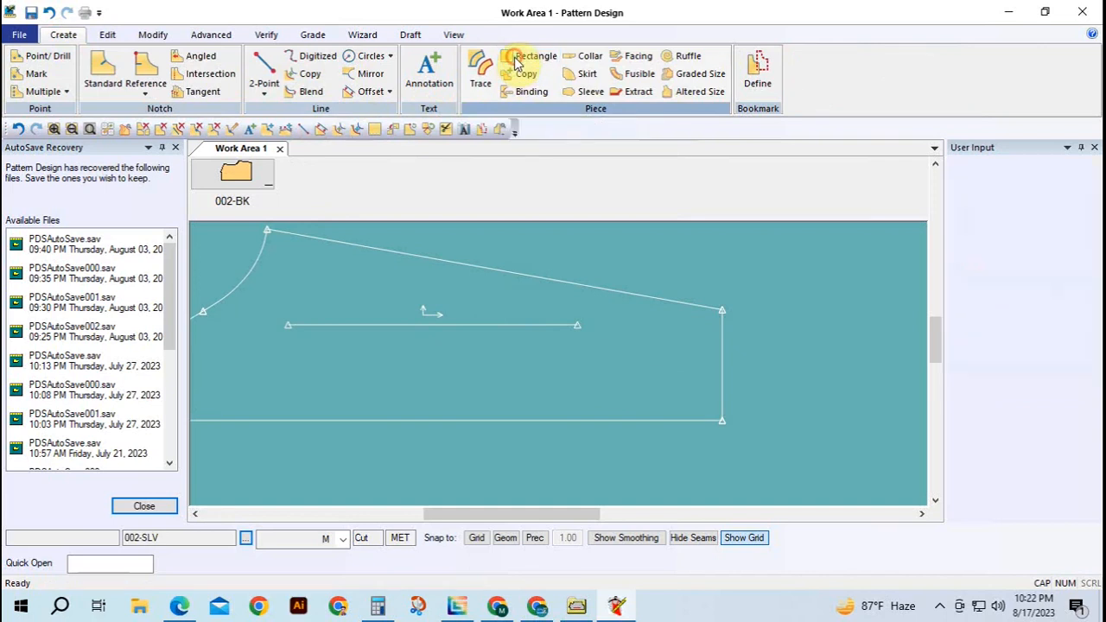
left_click(768, 312)
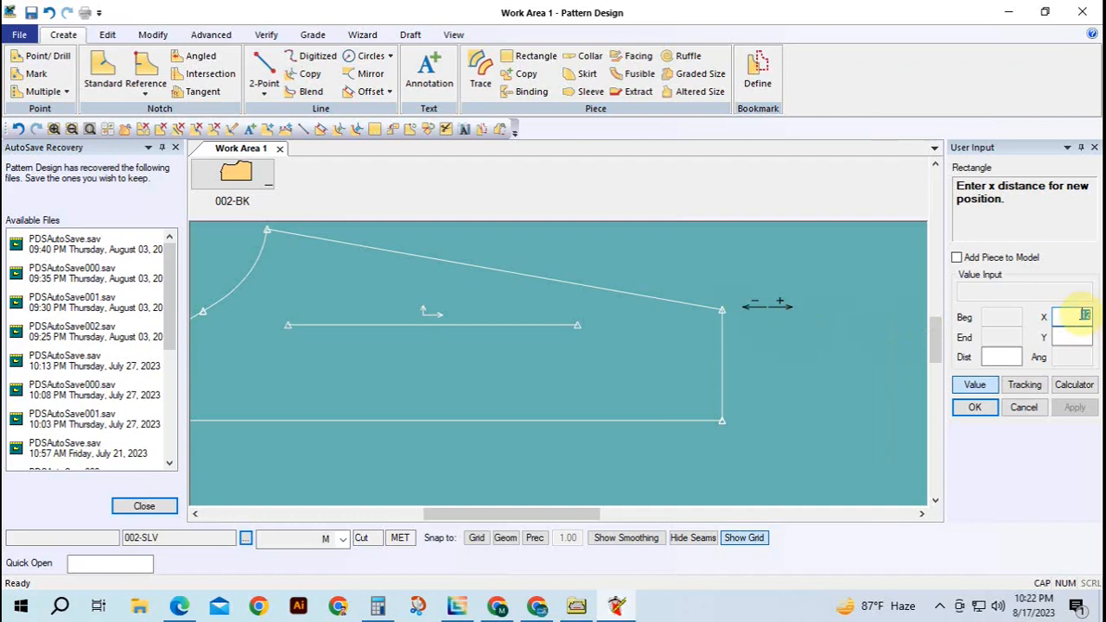
key("Tab")
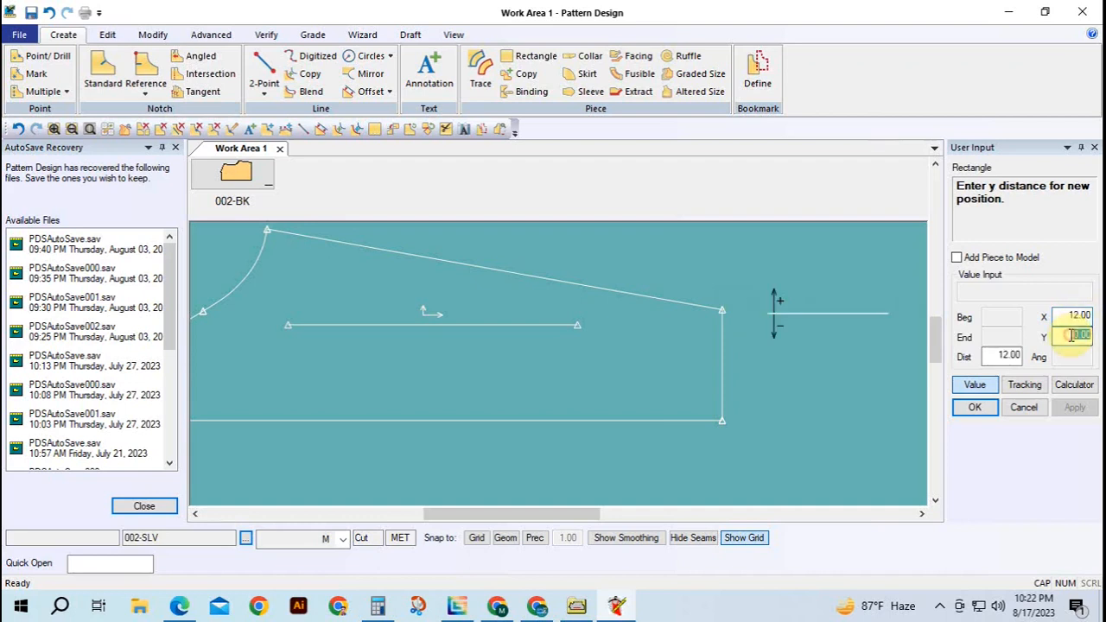
type("9")
left_click(966, 408)
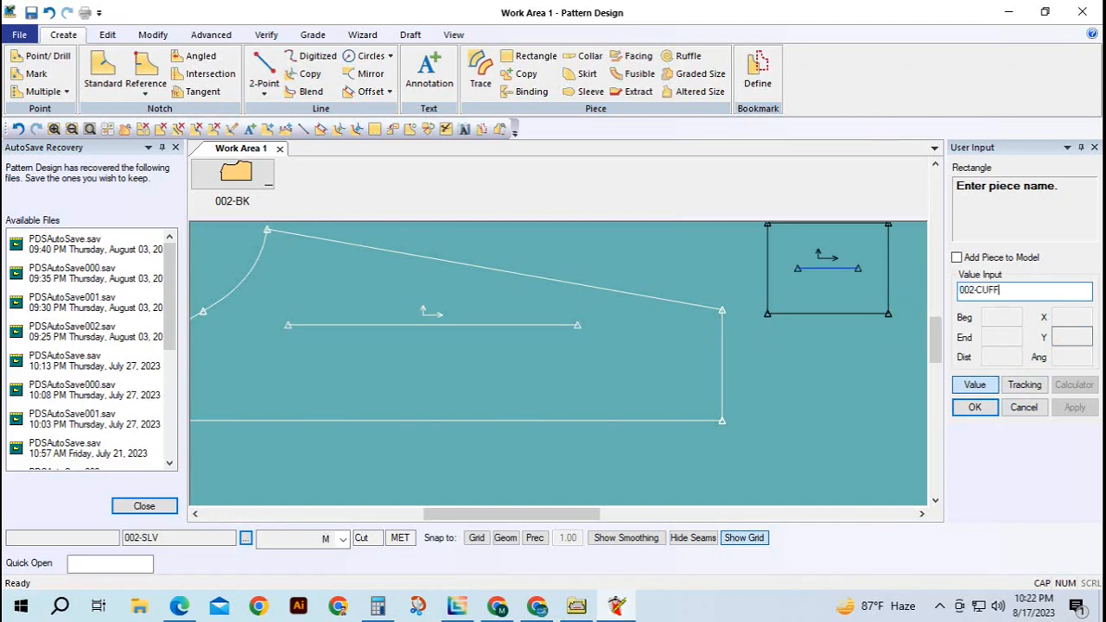
Name the new rectangle piece 002-CUFF, finish the Rectangle command and place the cuff level with the sleeve hem
left_click(974, 407)
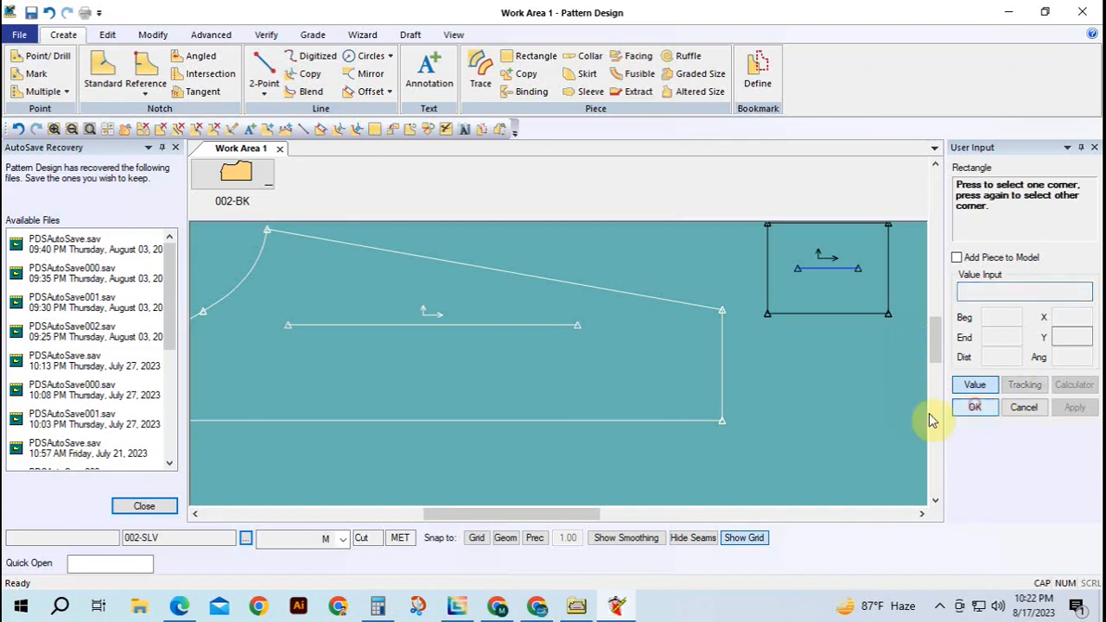
right_click(819, 371)
left_click(821, 368)
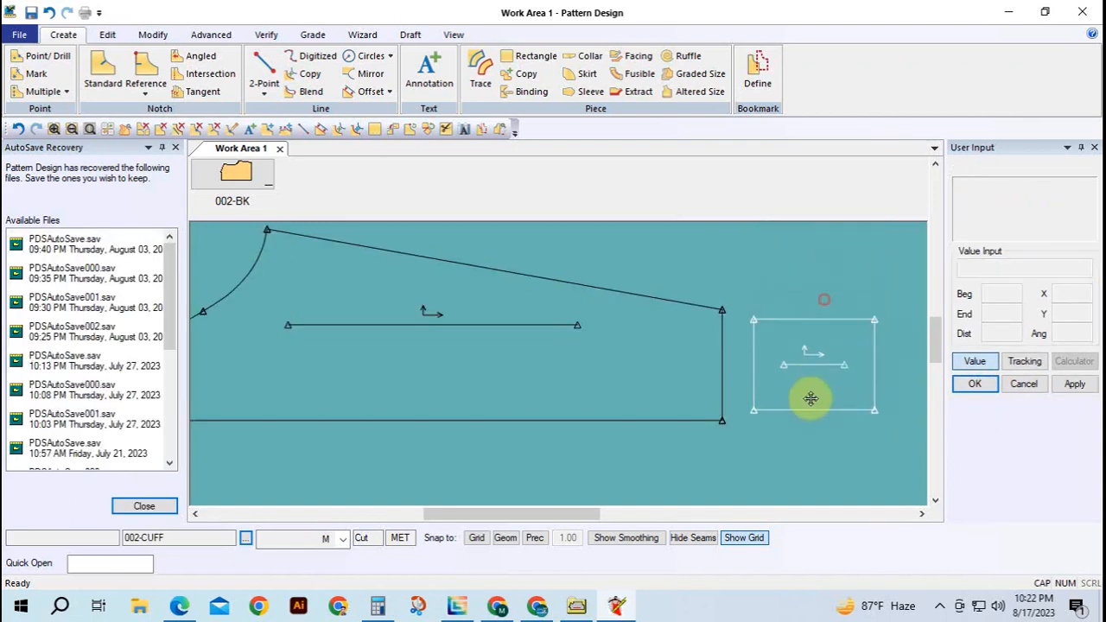
left_click(806, 400)
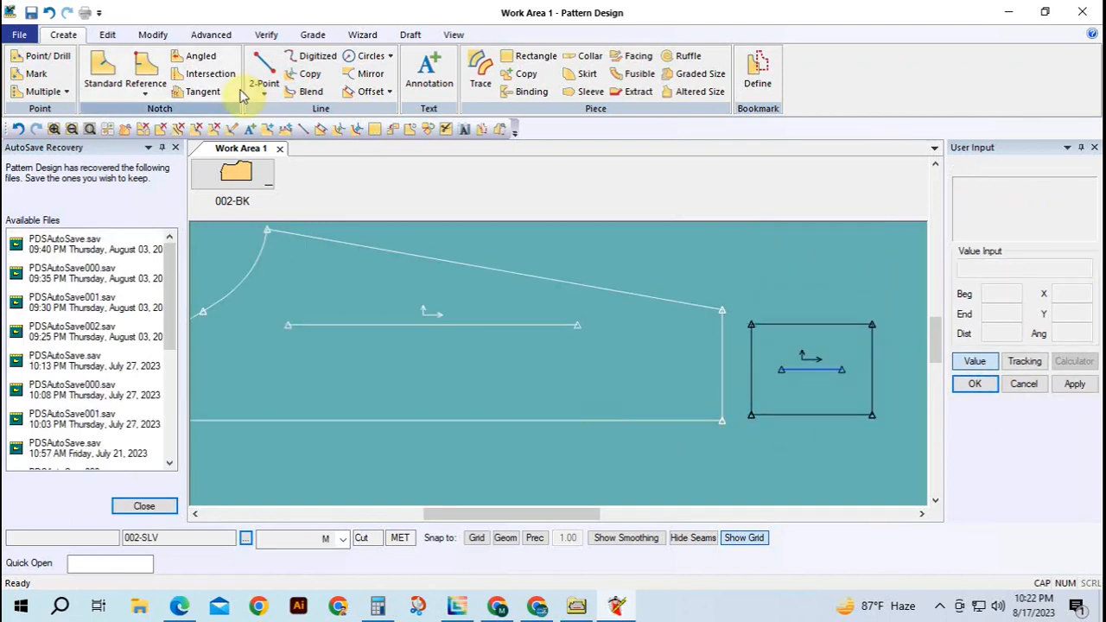
Move the bottom rib to the hem side of the body pieces and lift the front piece 002-FR off the back piece
left_click(72, 129)
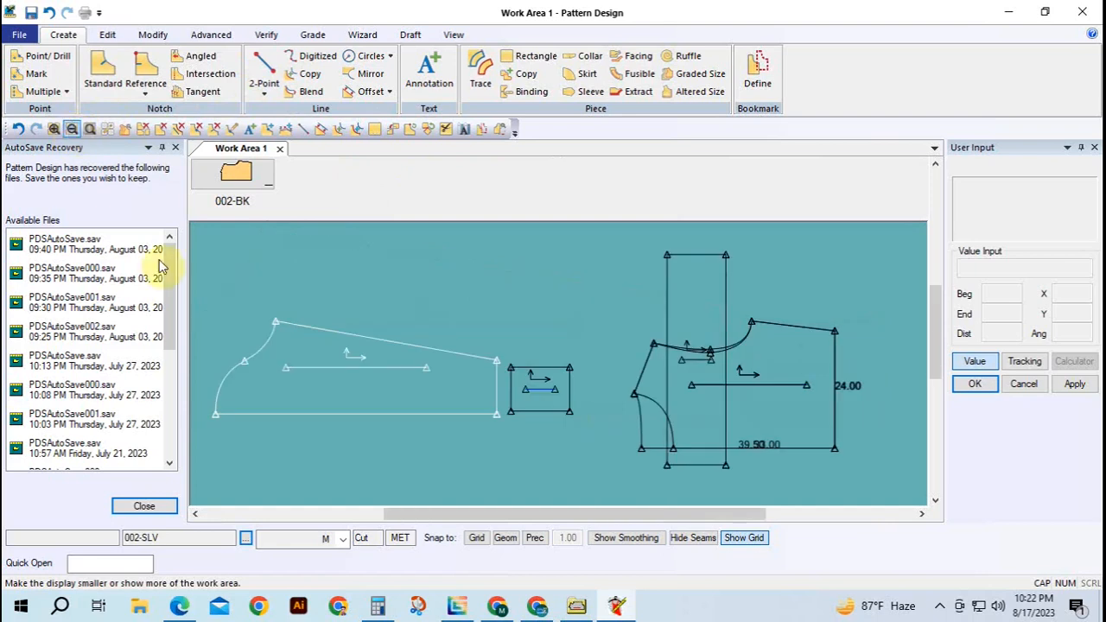
left_click(679, 316)
left_click(869, 287)
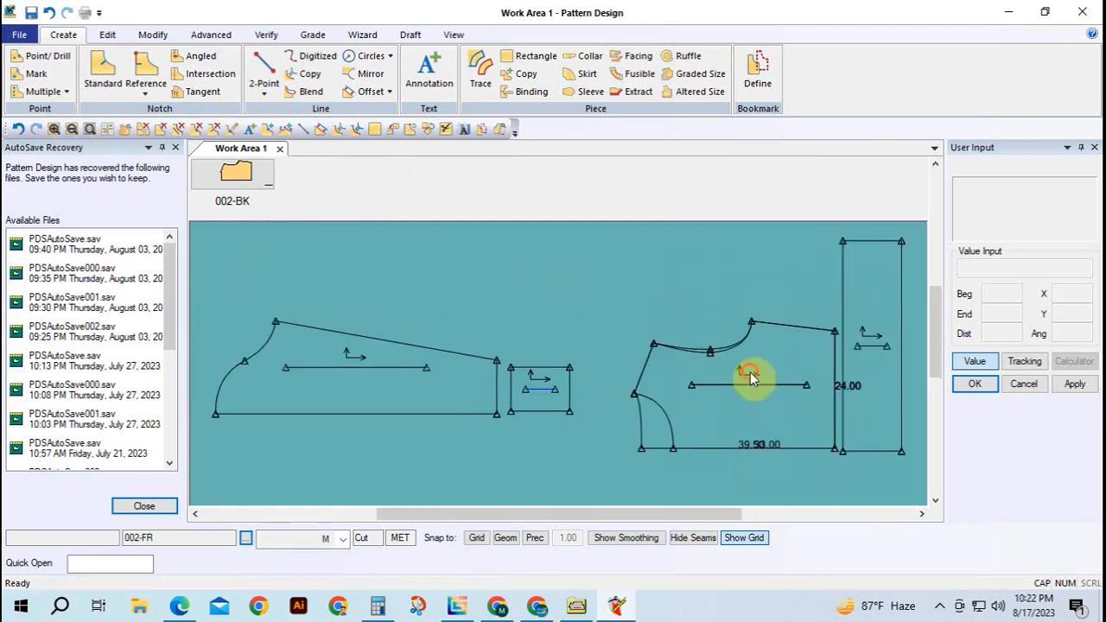
left_click(752, 375)
left_click(593, 276)
Spread out the sleeve, cuff, front and back pieces so that none of them overlap in the work area
left_click(388, 364)
left_click(381, 402)
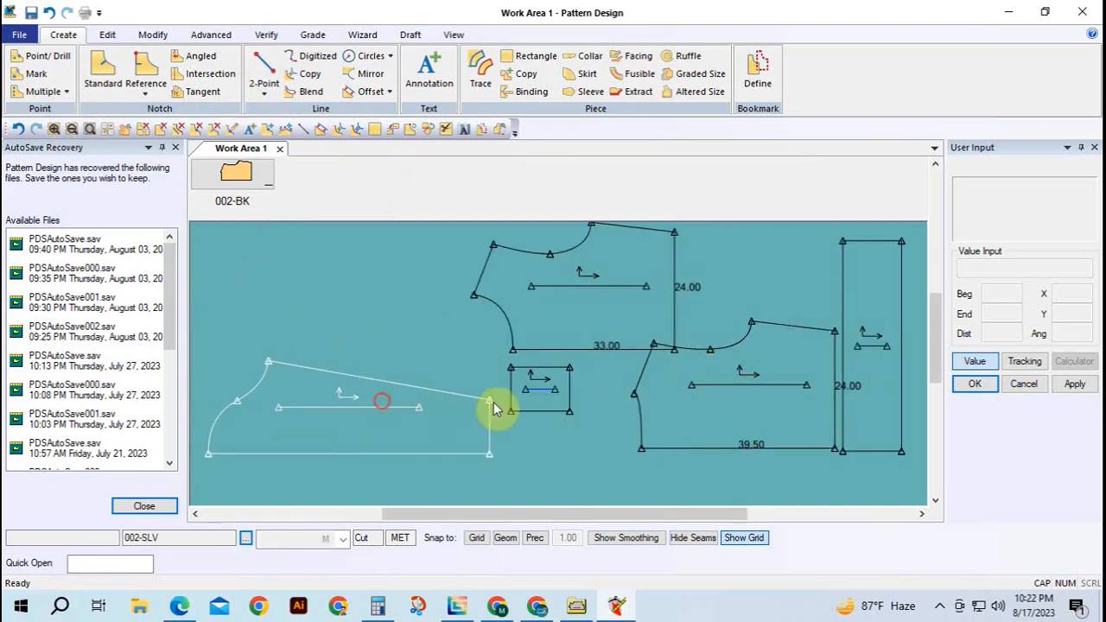
left_click(506, 406)
left_click(402, 339)
left_click(560, 321)
left_click(515, 315)
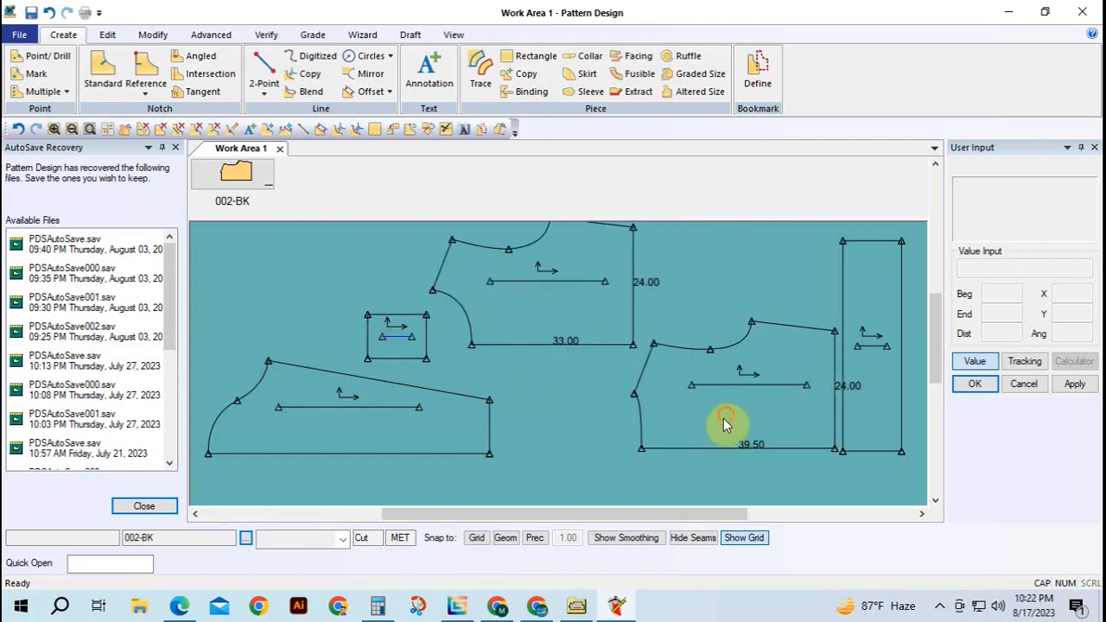
left_click(724, 424)
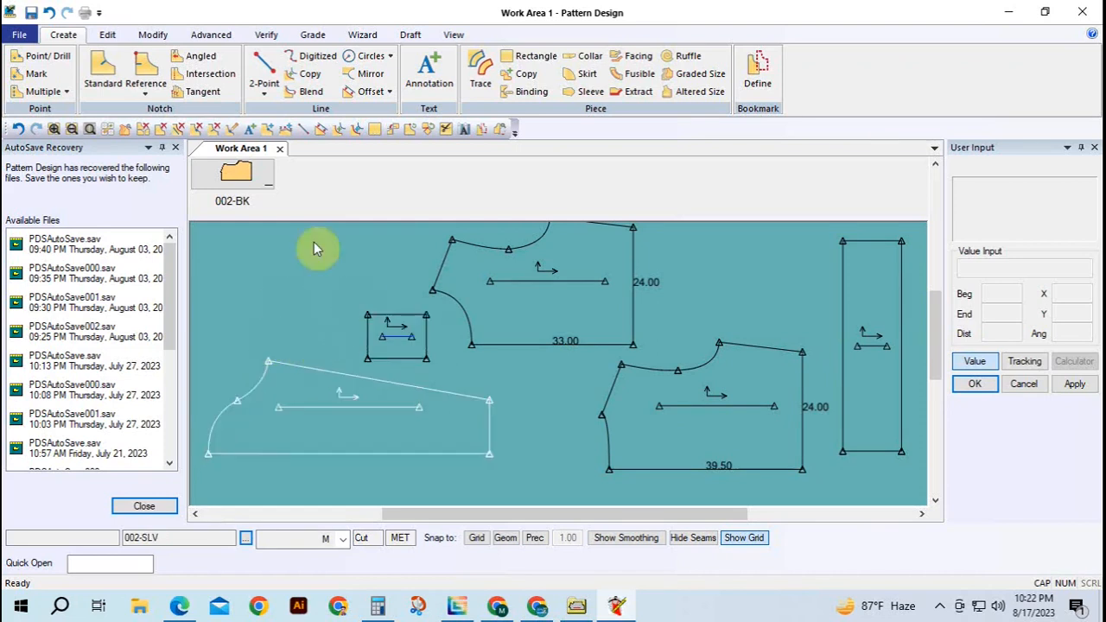
Open the piece information editor, move it clear of the pieces and bring up the description of back piece 002-BK
right_click(305, 299)
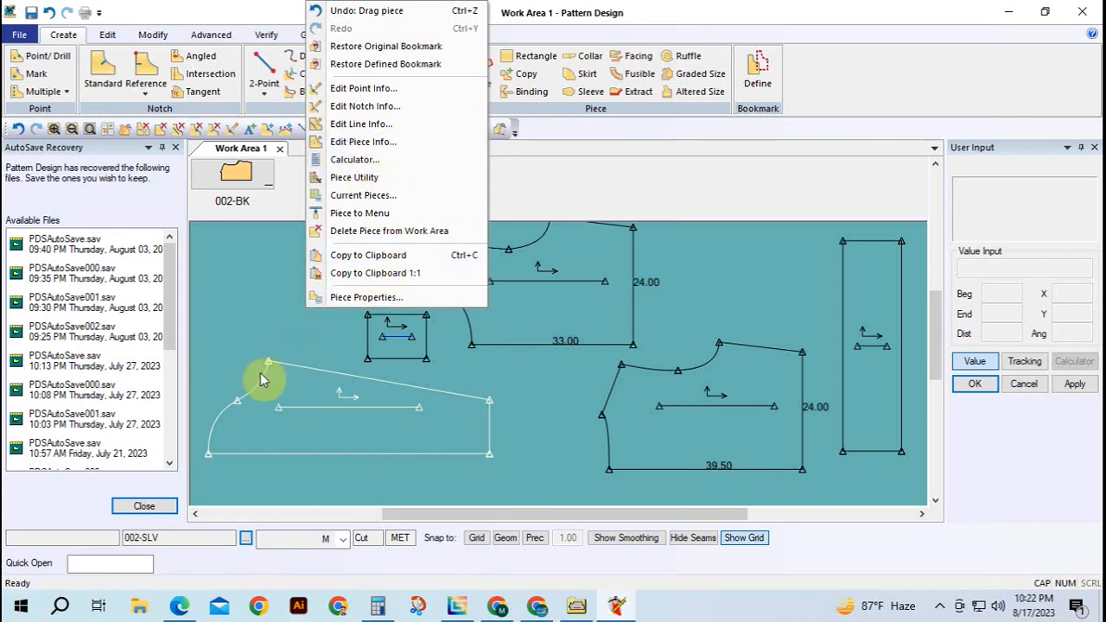
right_click(240, 302)
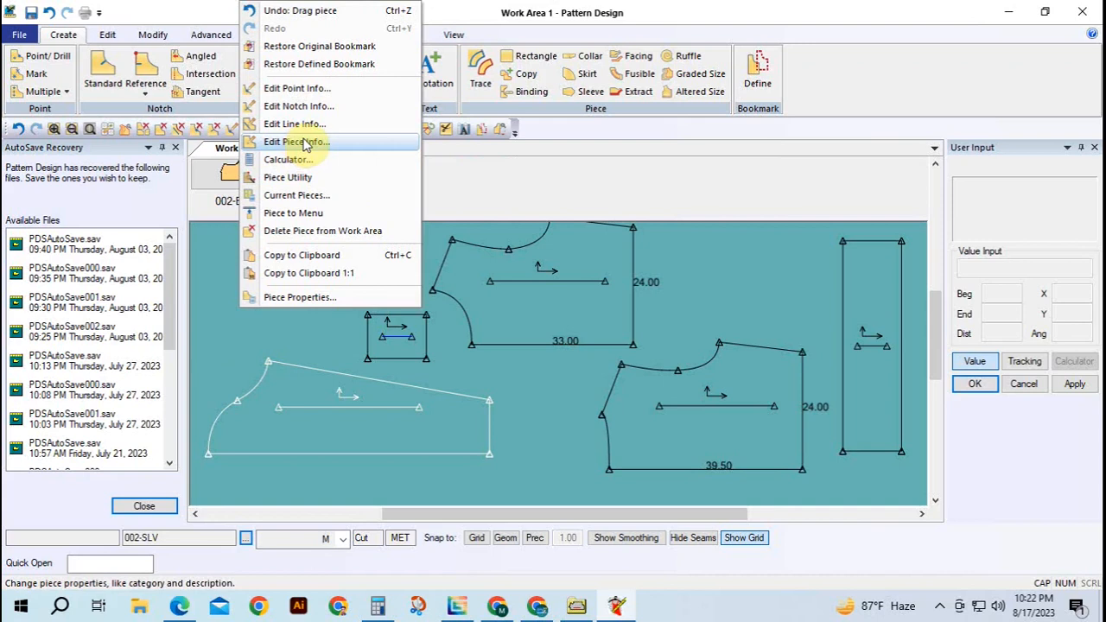
left_click(304, 144)
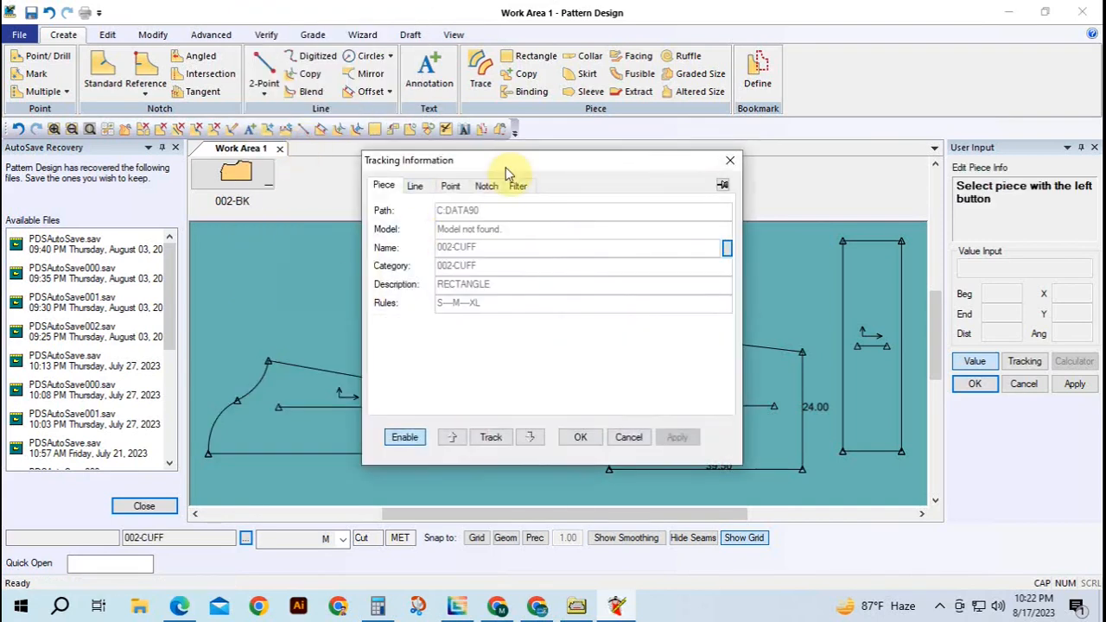
left_click_drag(506, 164, 148, 22)
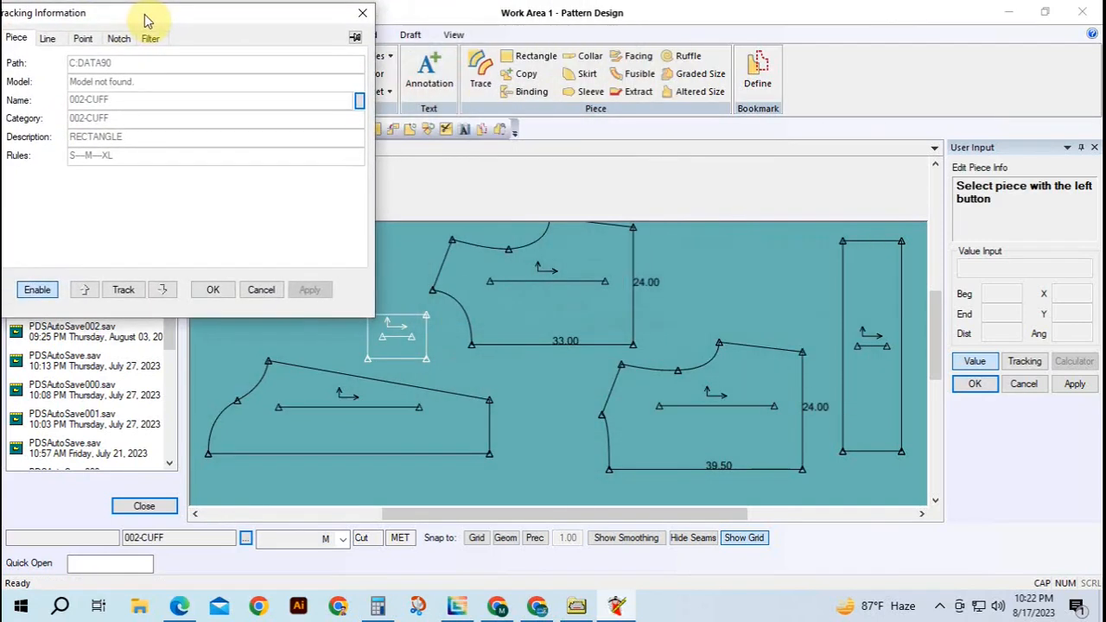
left_click(163, 291)
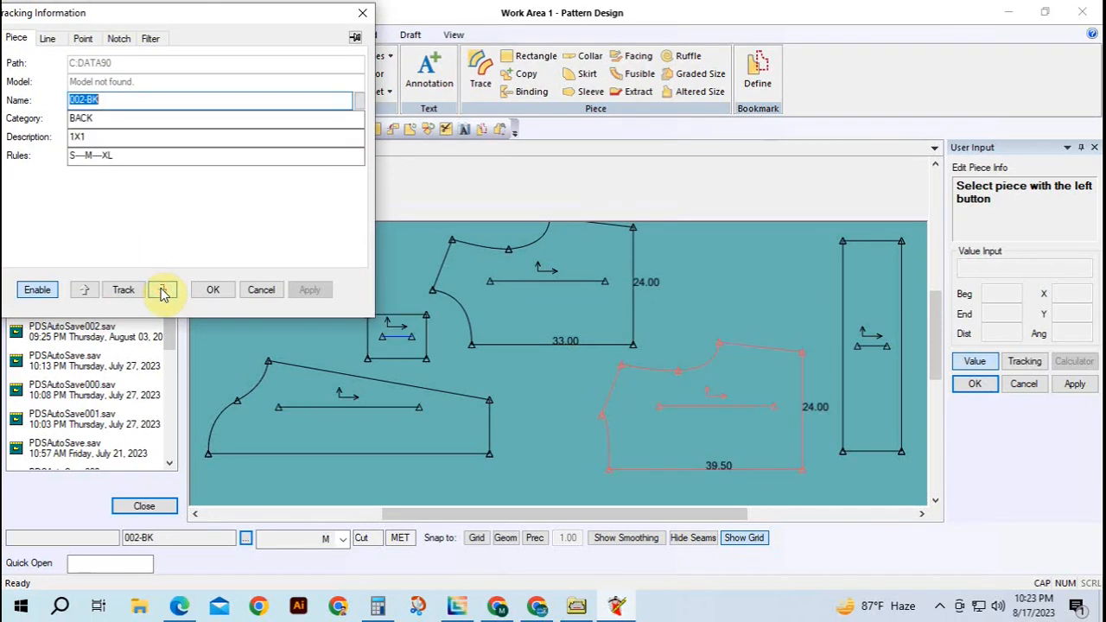
left_click(95, 140)
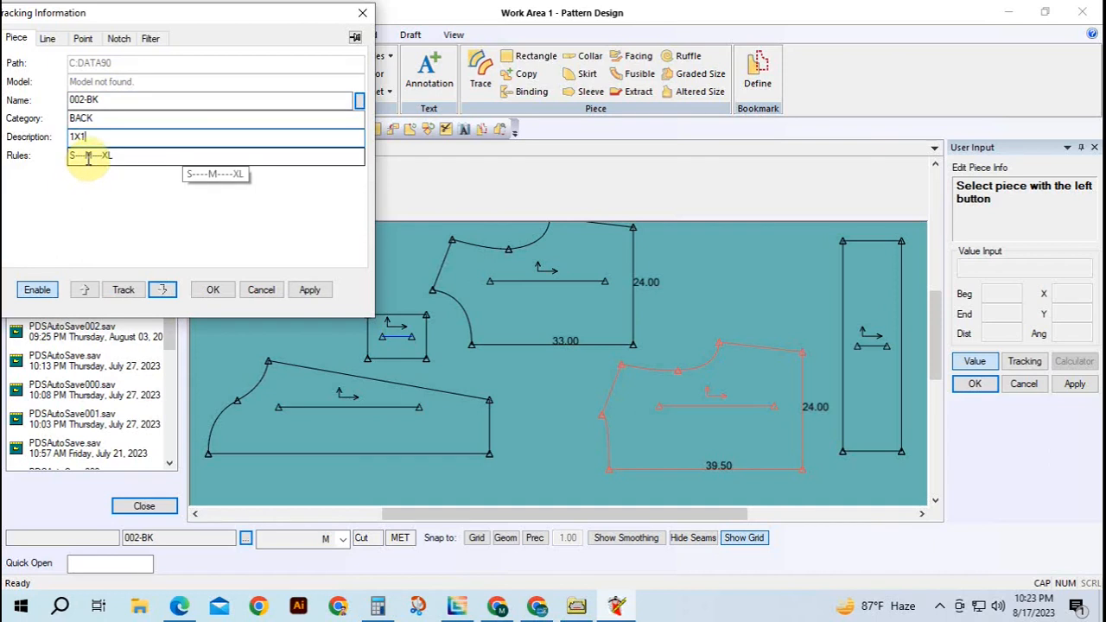
Check the basic size in the SWEAT SIRT.pdf measurement chart in Edge and return to Pattern Design
left_click(179, 605)
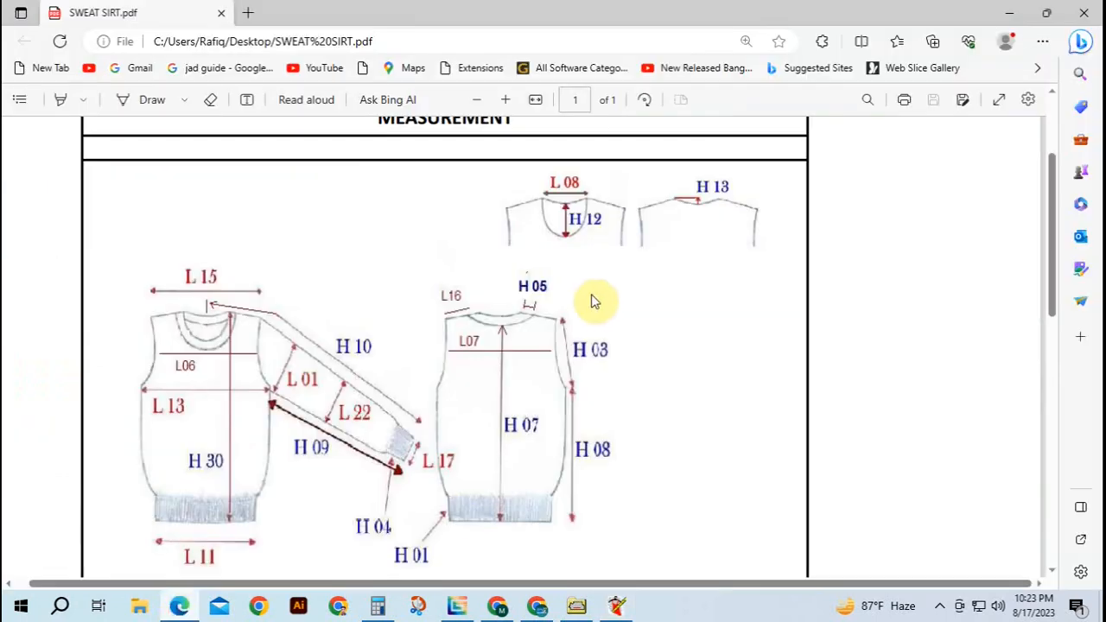
scroll(501, 397, "down", 5)
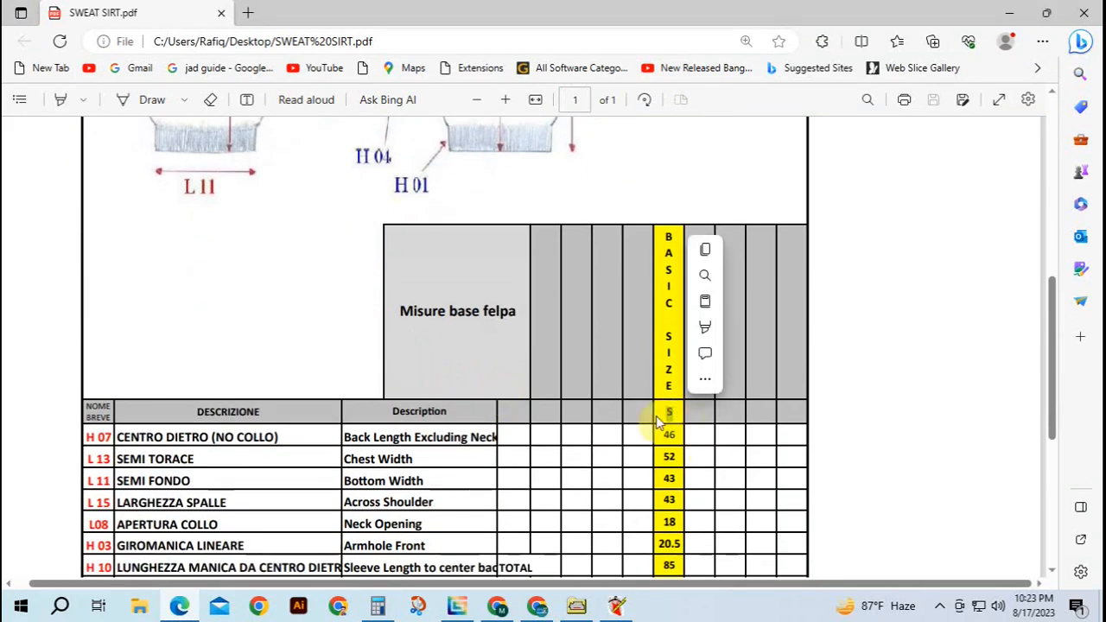
left_click(517, 429)
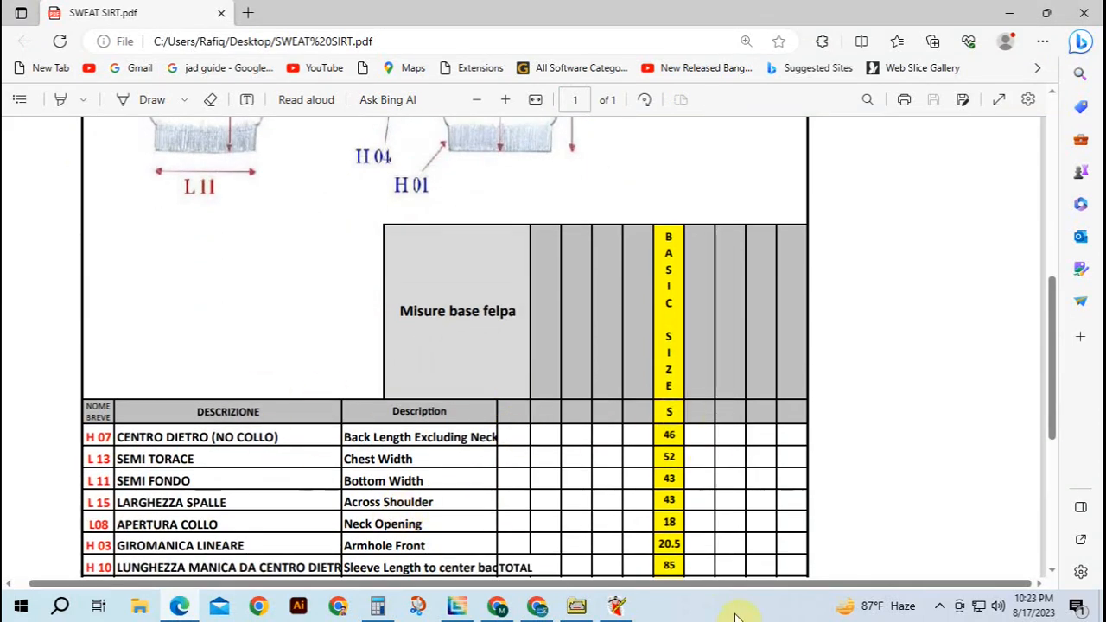
left_click(616, 606)
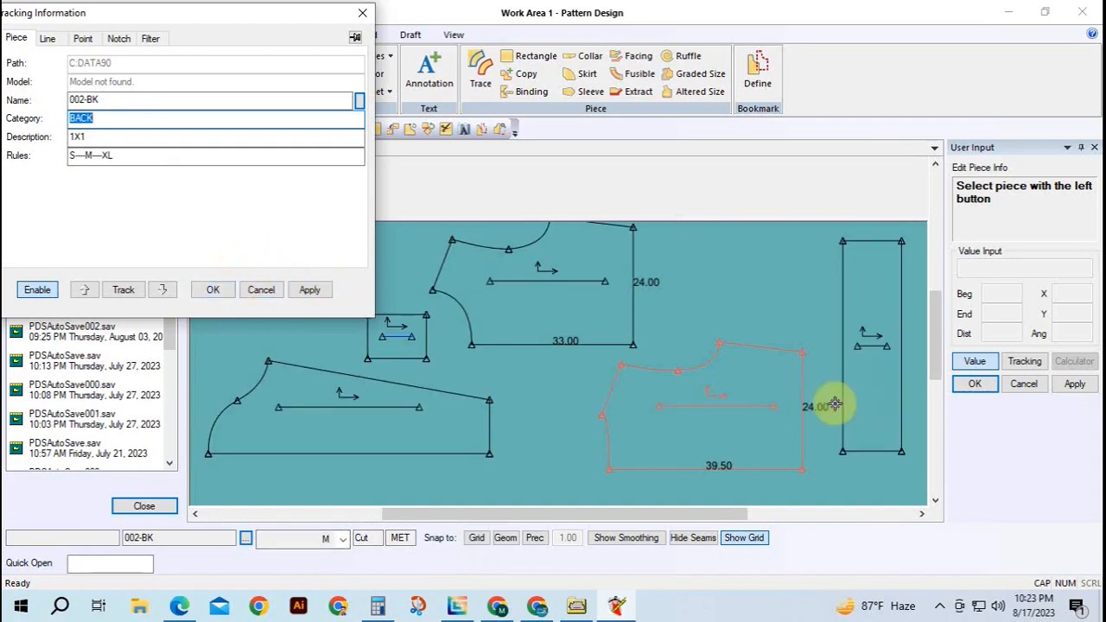
Set the category of front piece 002-FR to FRONT in its piece information
left_click(162, 290)
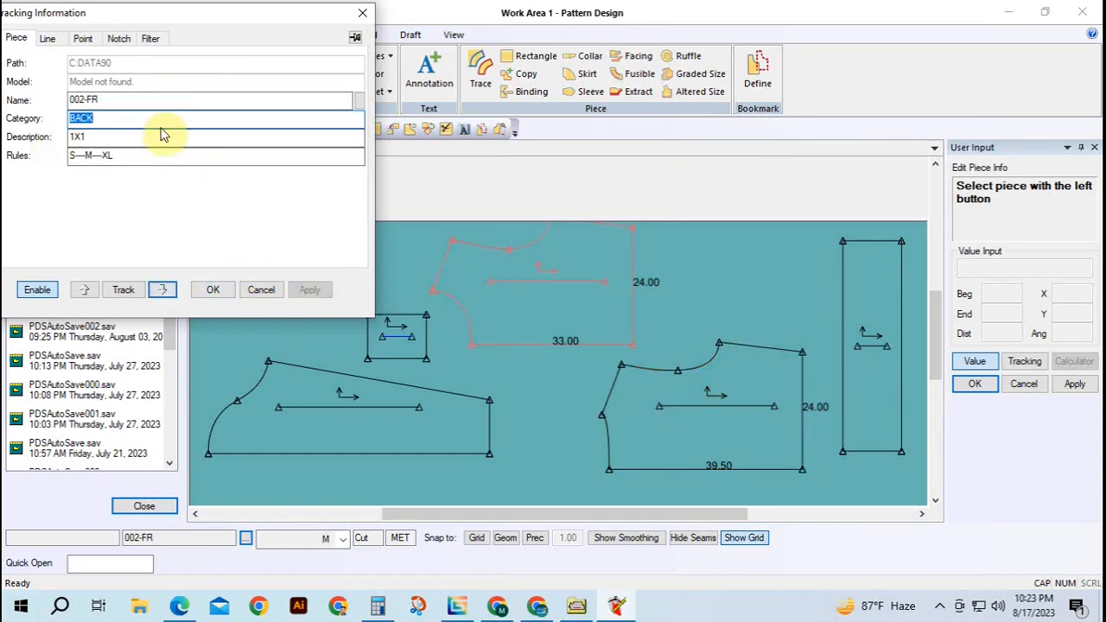
left_click(101, 100)
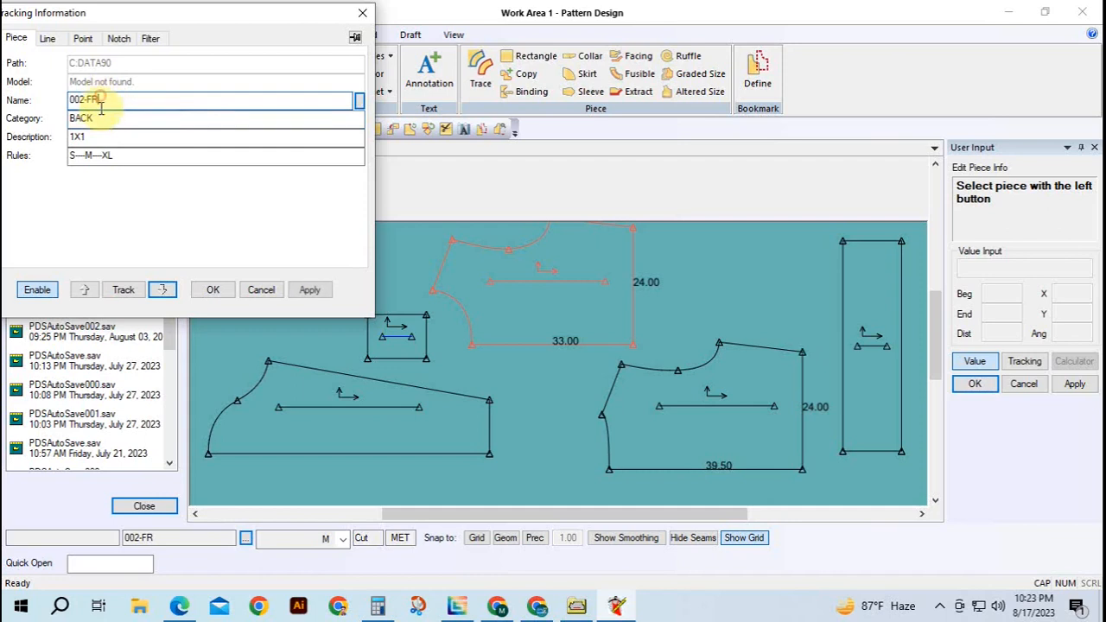
key("Tab")
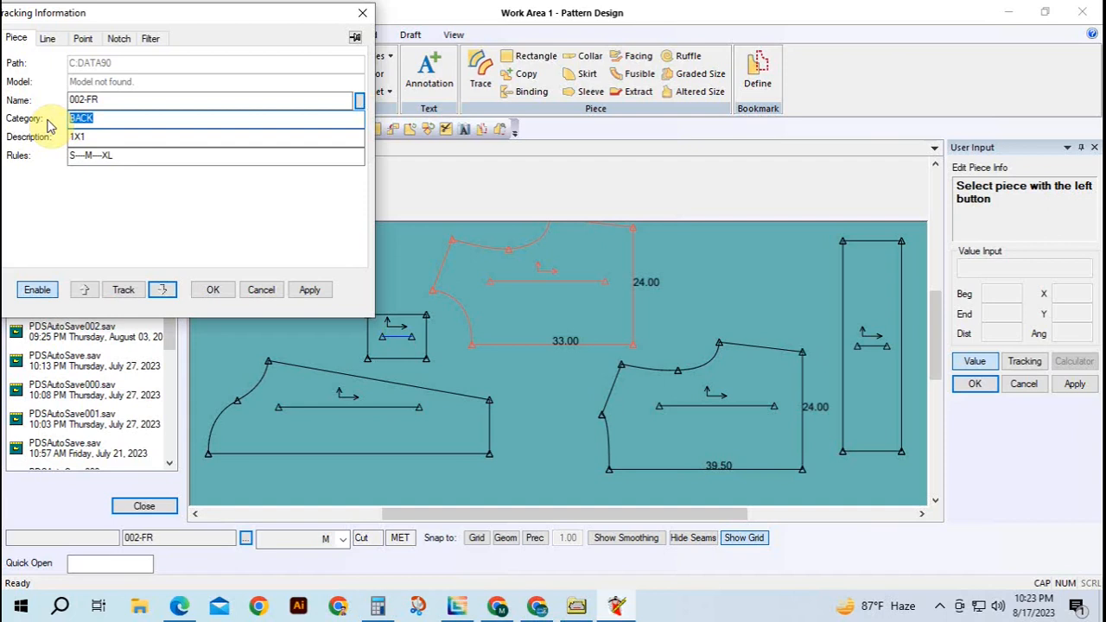
type("FRONT")
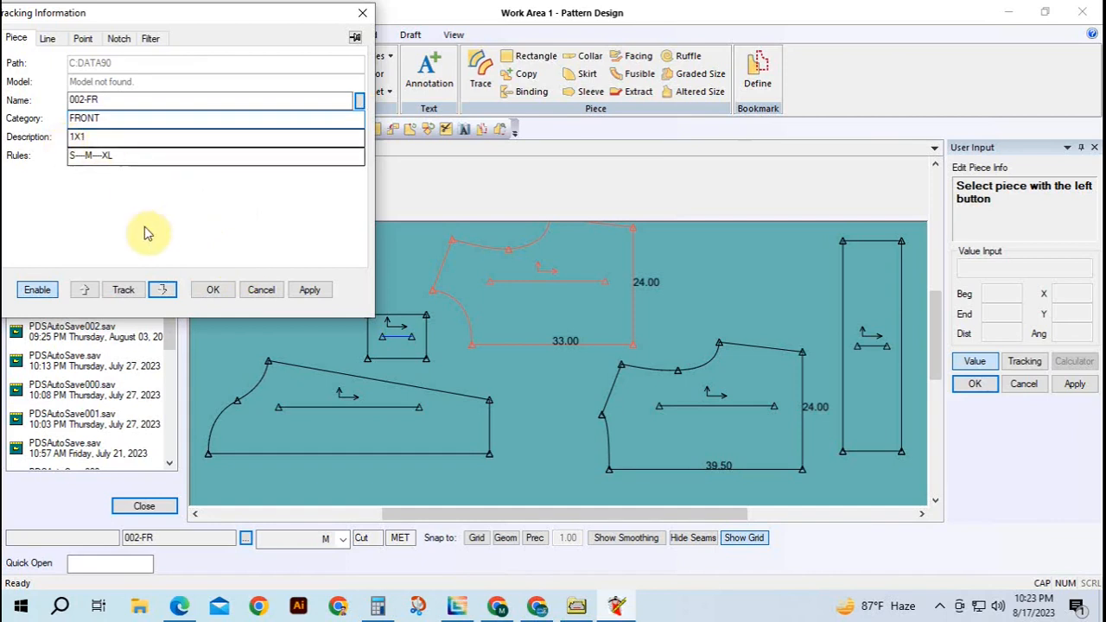
Advance to bottom rib piece 002-BTM in the piece information and set its category to BOTTOM
left_click(163, 289)
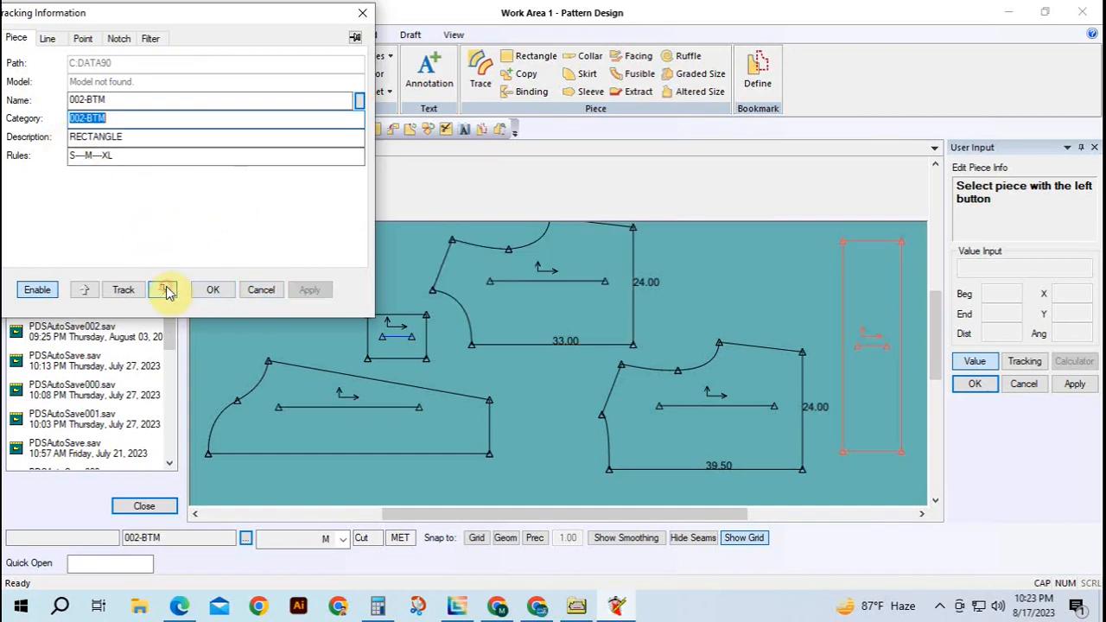
left_click_drag(81, 116, 32, 123)
key("BackSpace")
left_click(99, 118)
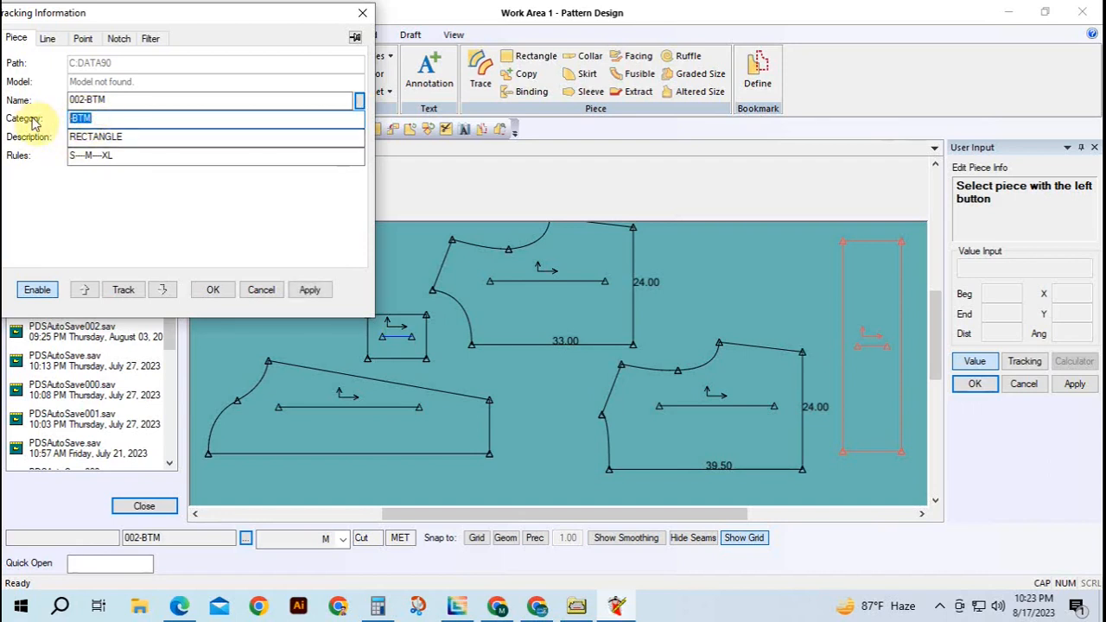
type("B")
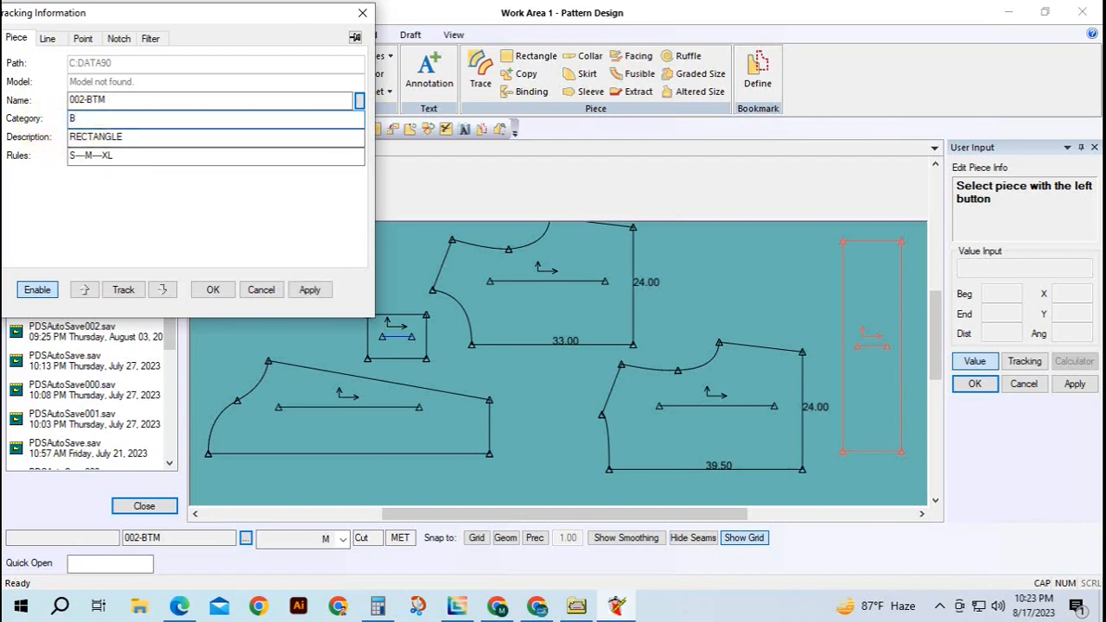
type("OTTOM")
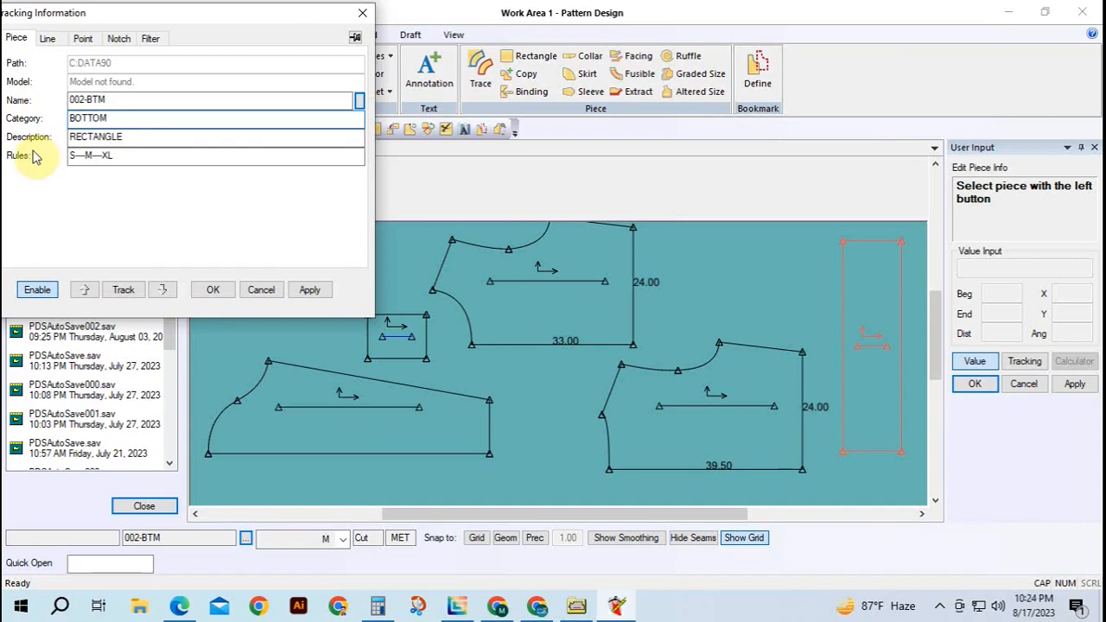
Replace the description of bottom rib piece 002-BTM with 1X1 in the piece information
left_click_drag(135, 136, 32, 128)
type("1")
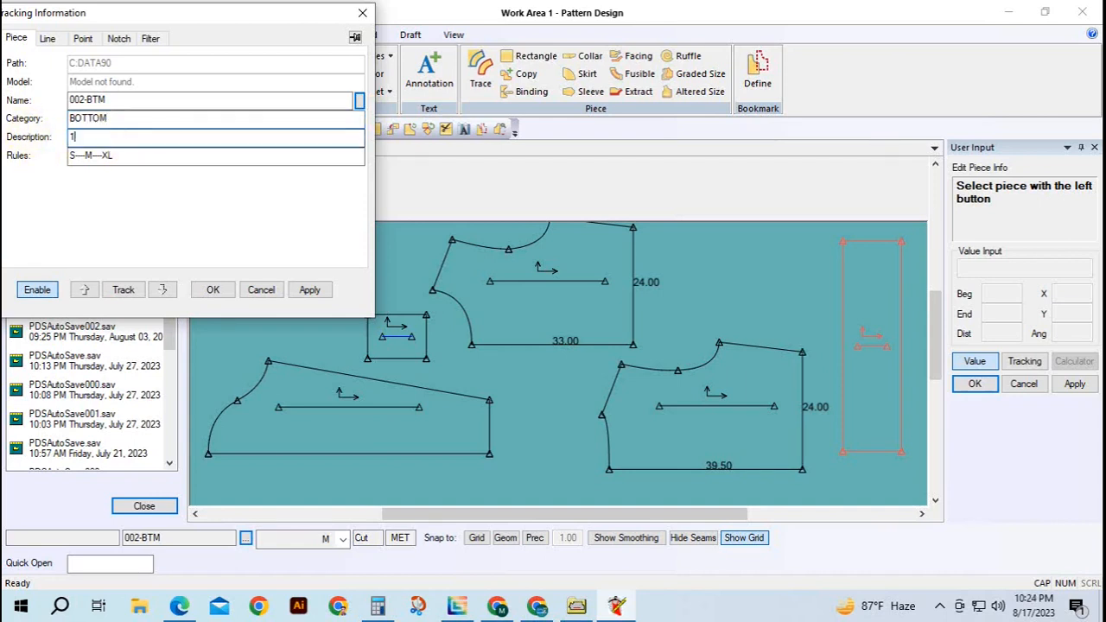
type("X1")
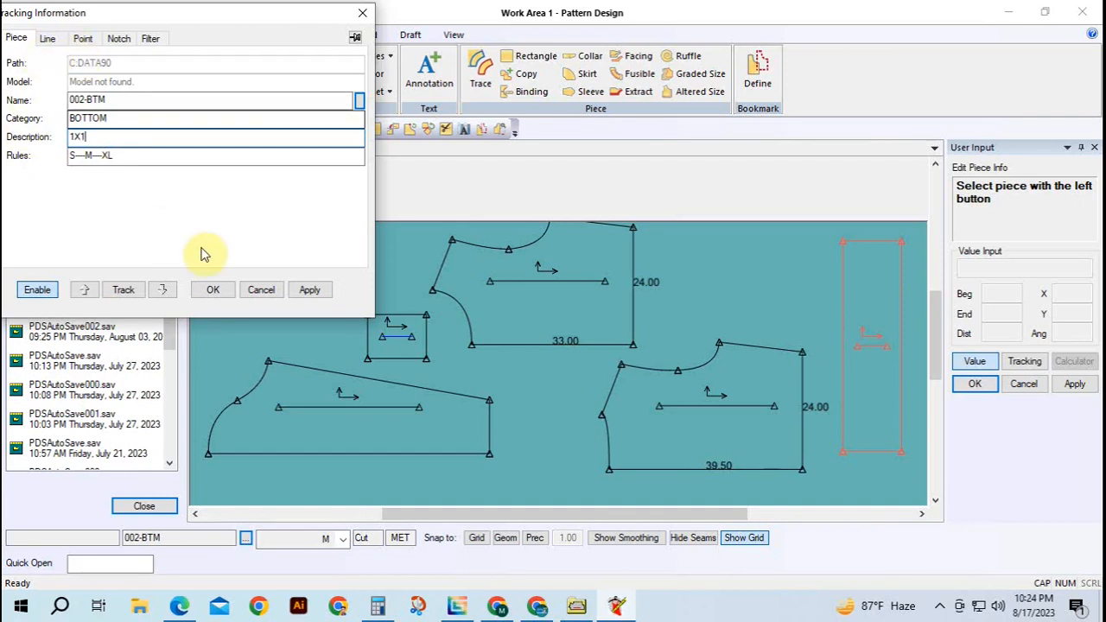
Advance to sleeve piece 002-SLV in the piece information and set its category to SLEEVE and description to 1X2
left_click(163, 290)
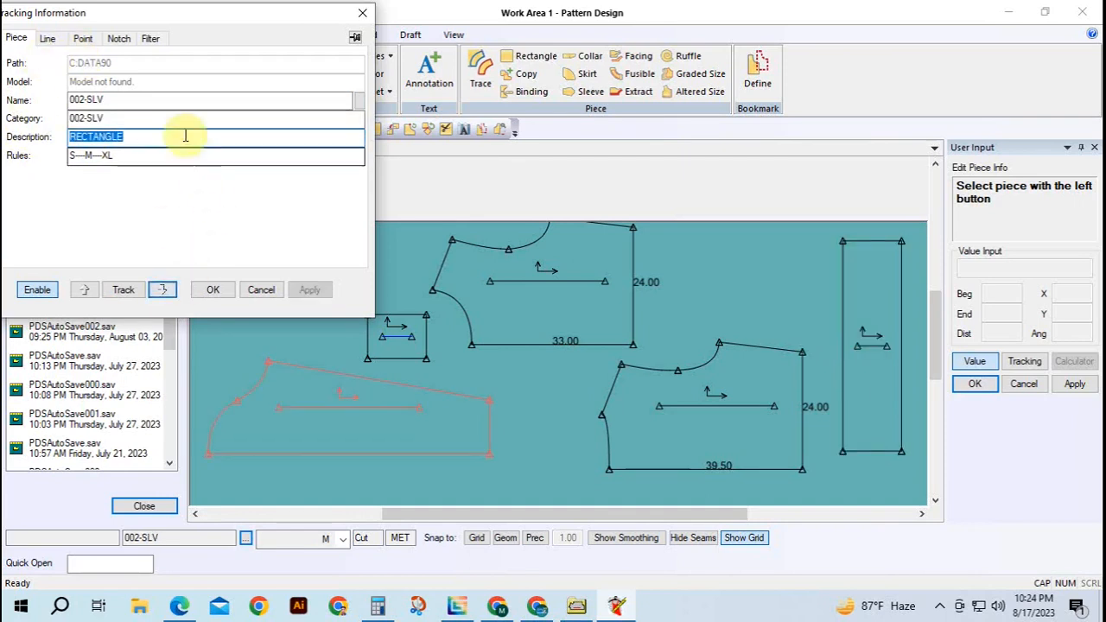
left_click_drag(128, 116, 11, 116)
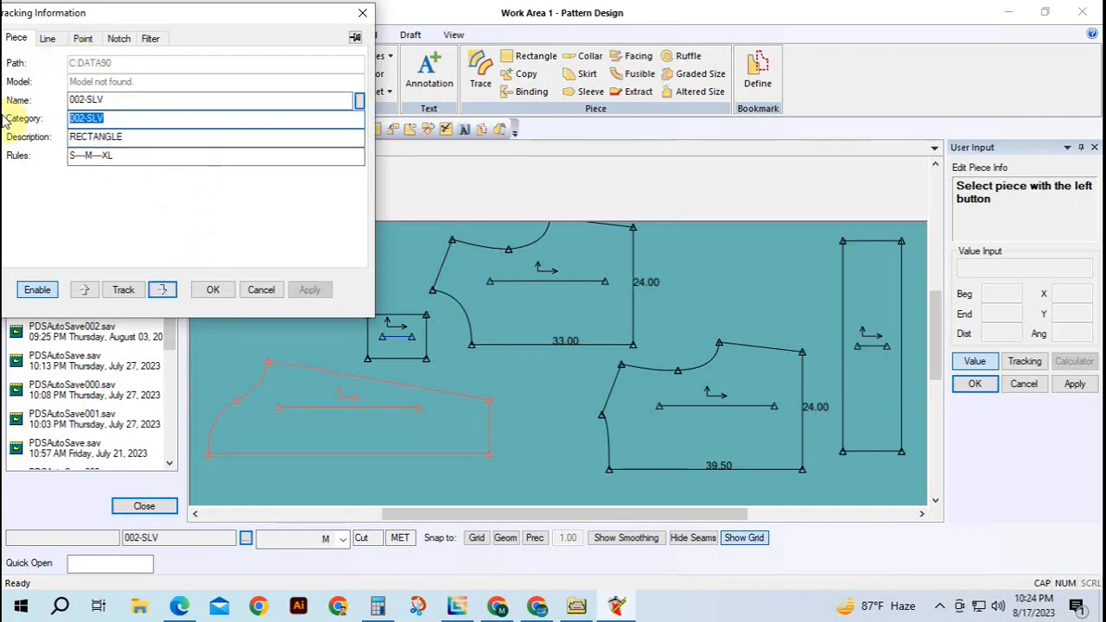
type("SLEEVE")
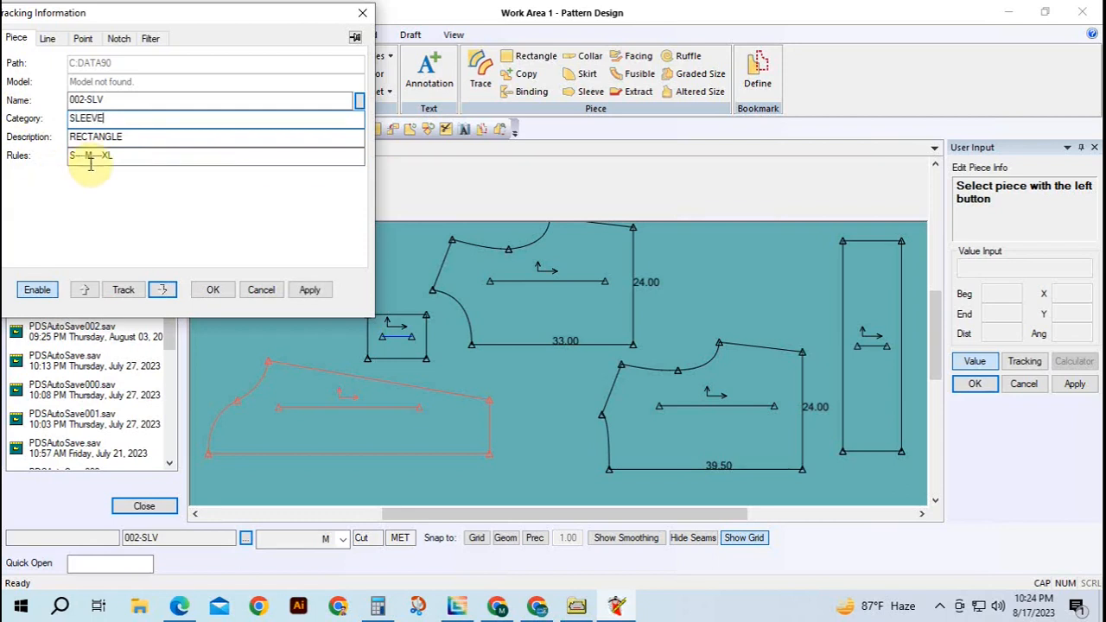
left_click_drag(138, 137, 12, 143)
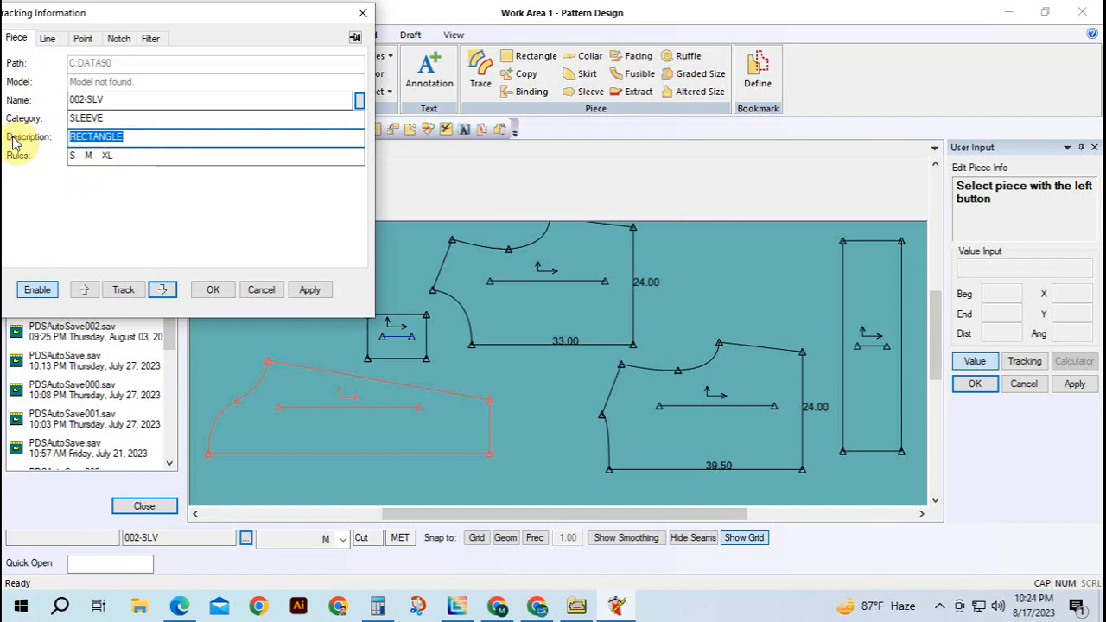
type("1X2")
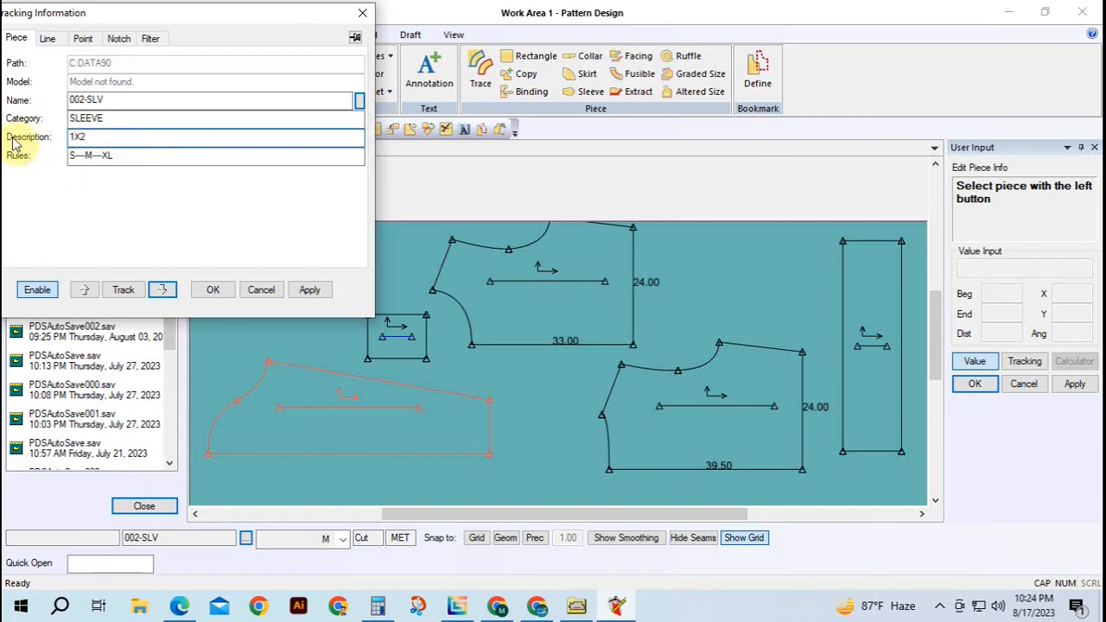
Advance to cuff piece 002-CUFF in the piece information and set its category to CUFF and description to 1X2
left_click(165, 289)
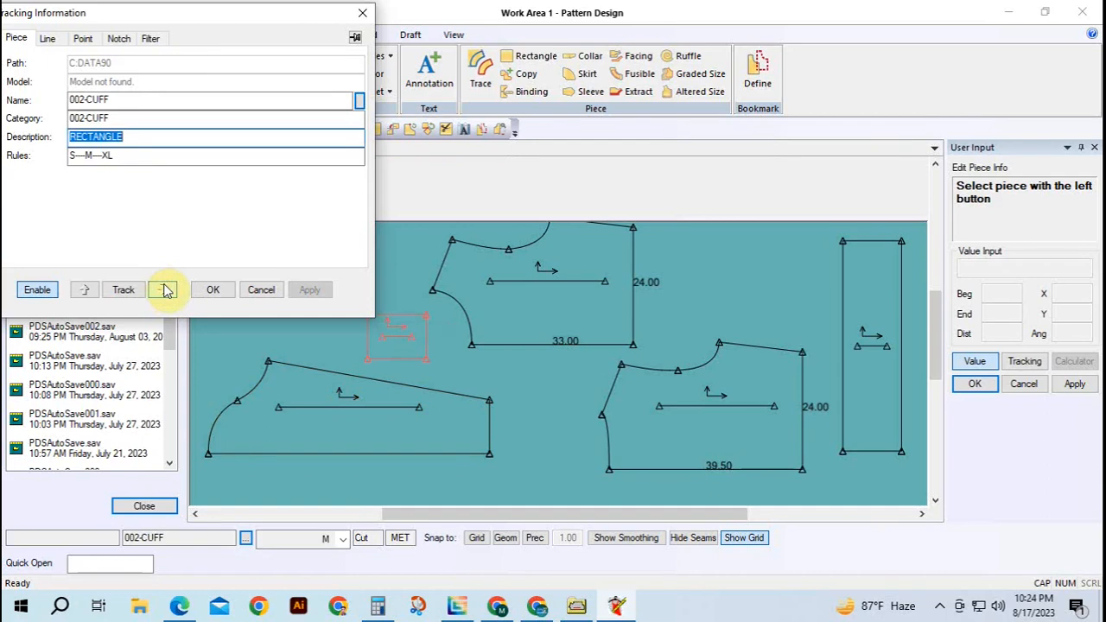
left_click(131, 114)
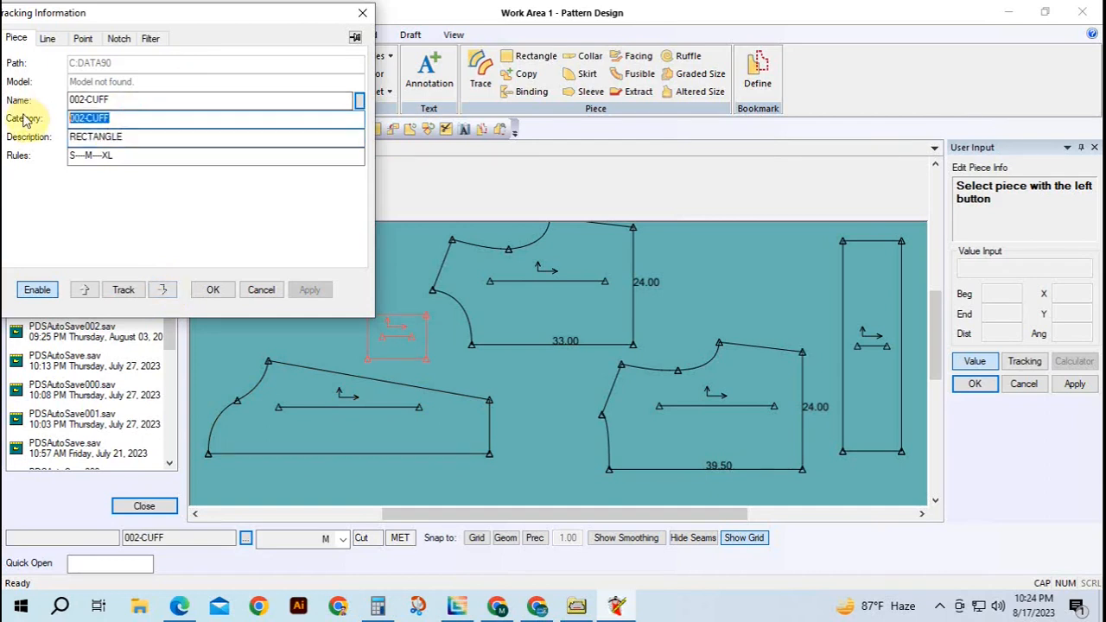
type("CU")
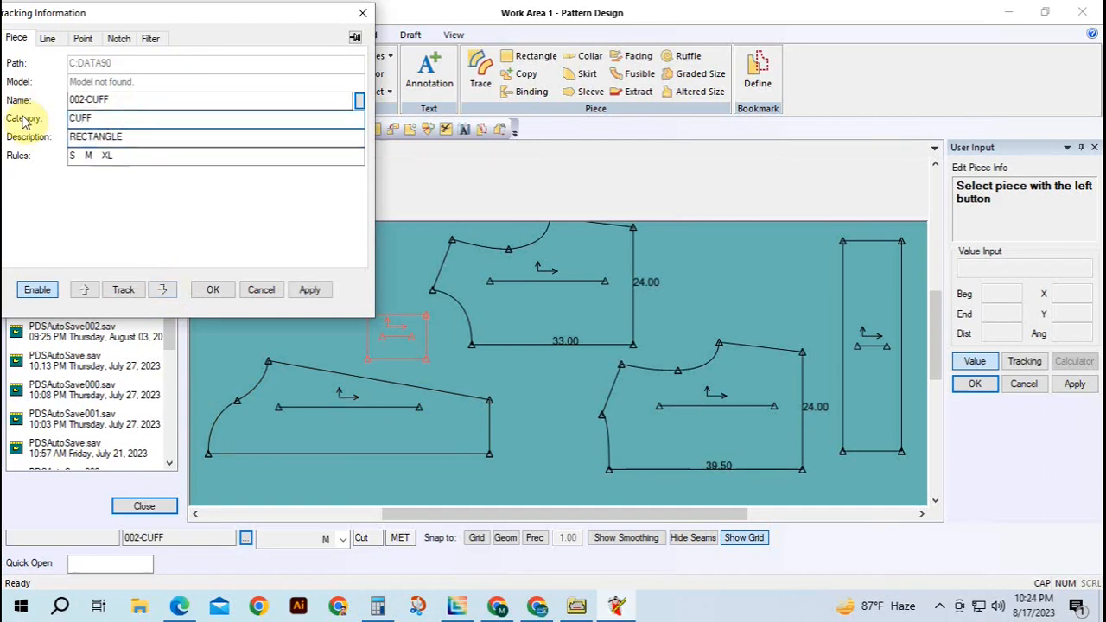
left_click(102, 138)
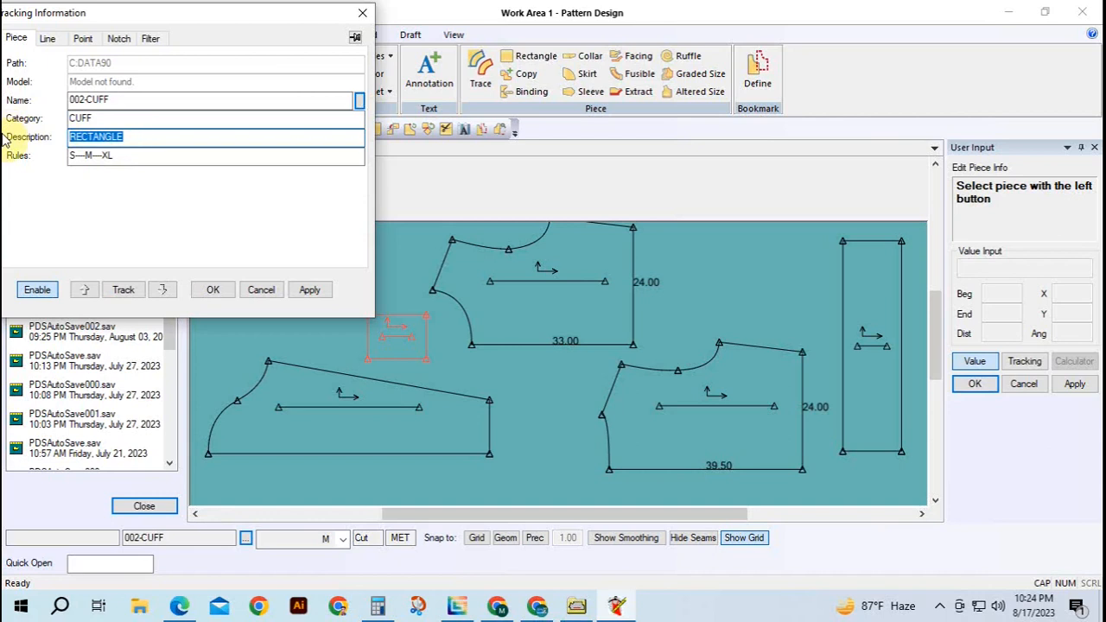
type("1X")
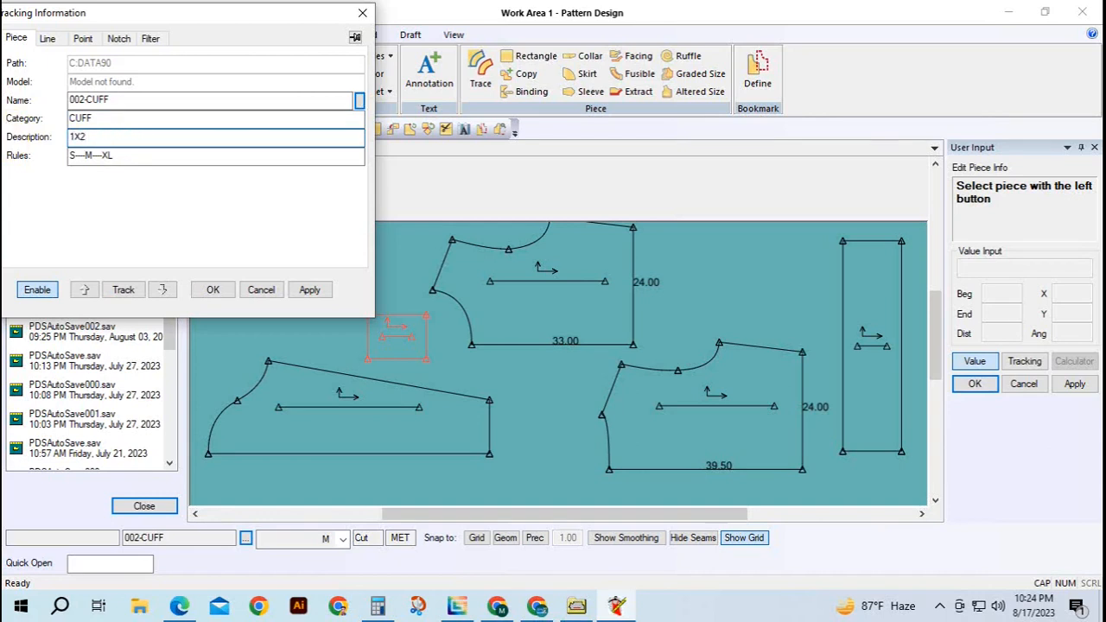
type("2")
Step through the back and front pieces to check their piece information, and accept the edits
left_click(163, 290)
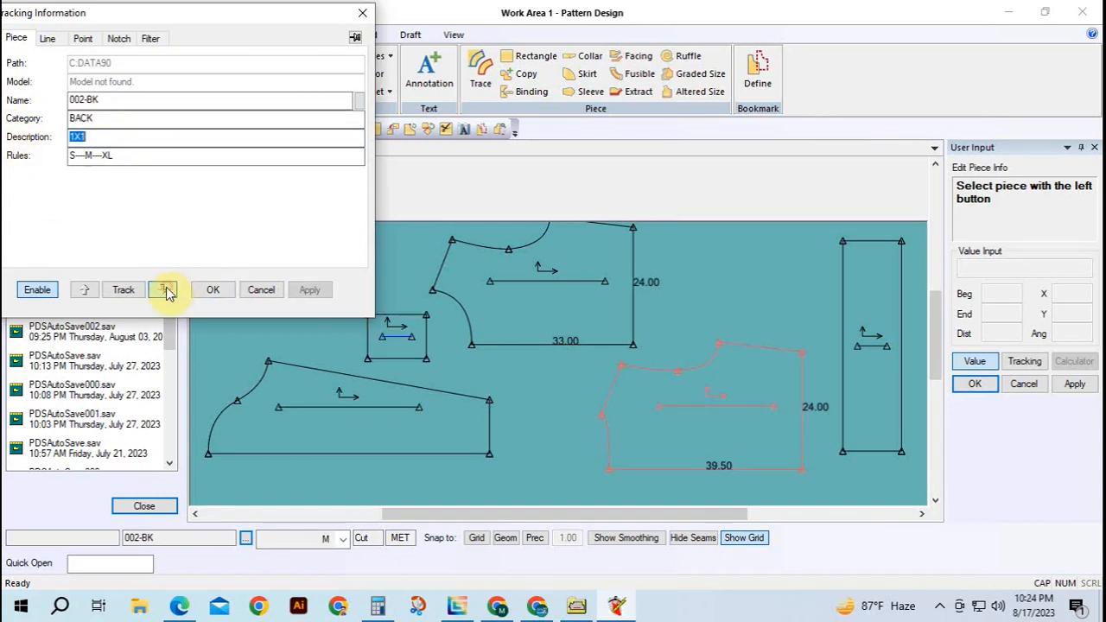
left_click(163, 290)
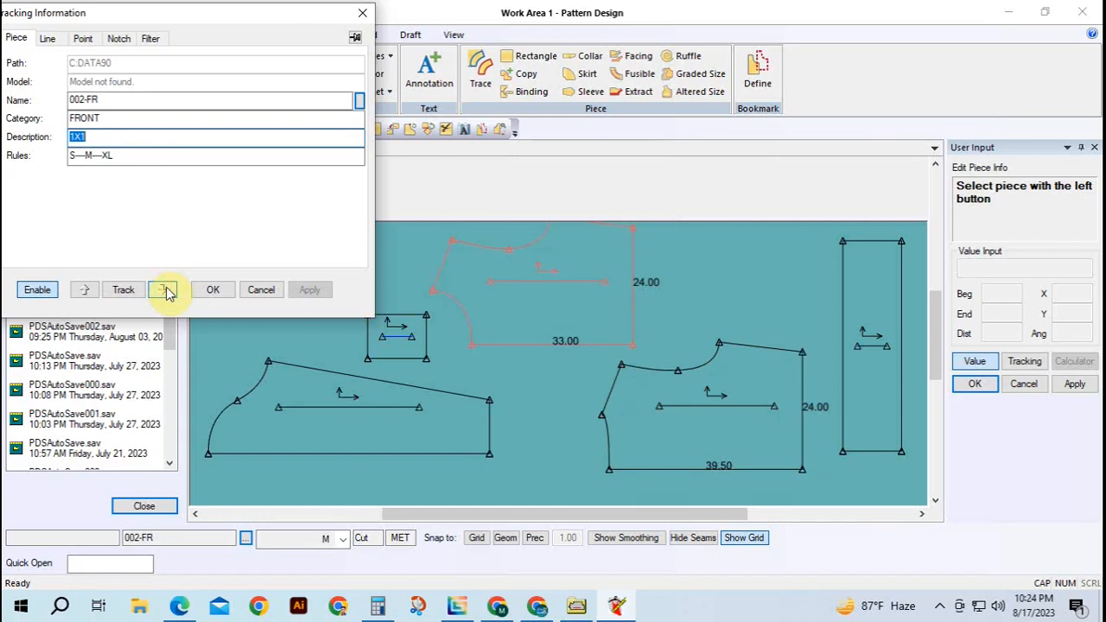
left_click(207, 291)
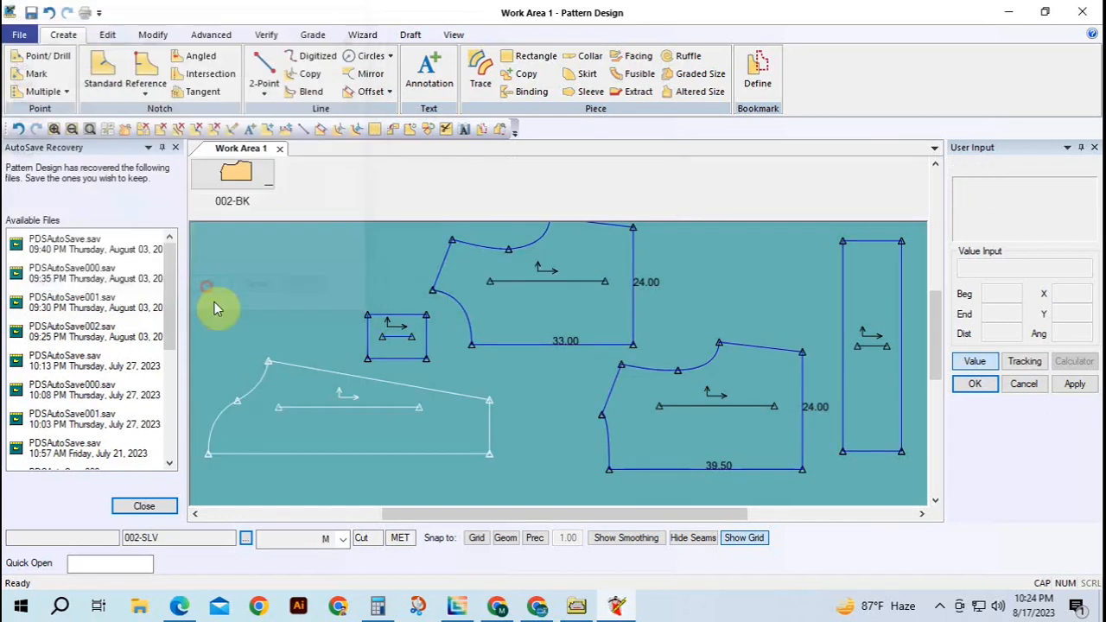
Shift the sleeve piece slightly and move the cuff piece away from the front piece, above the sleeve
left_click(280, 383)
left_click(288, 383)
left_click(404, 322)
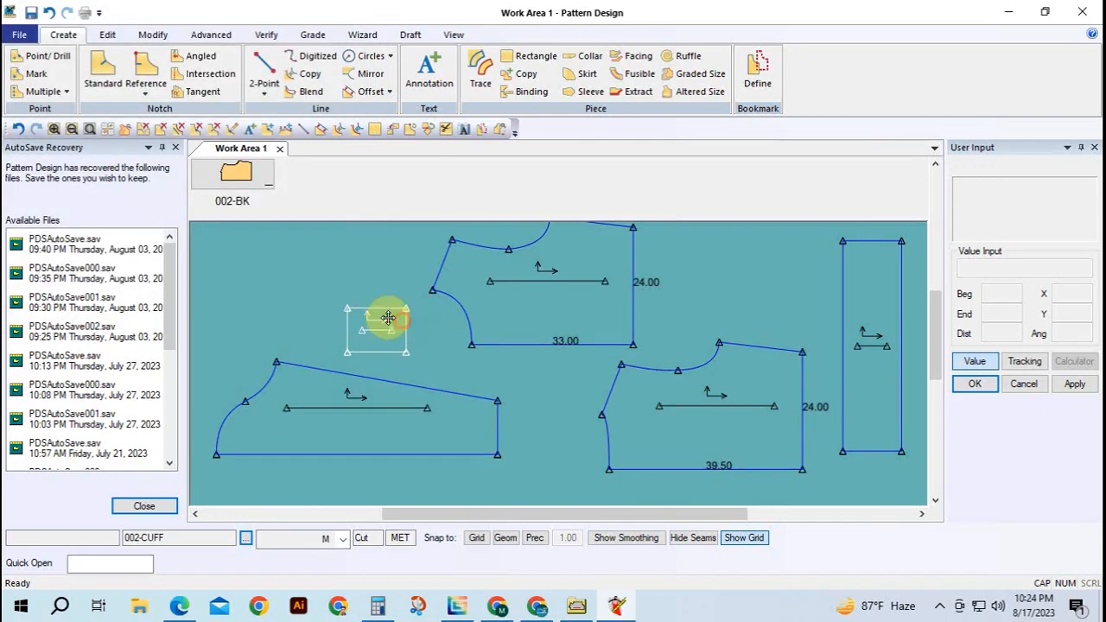
left_click(361, 303)
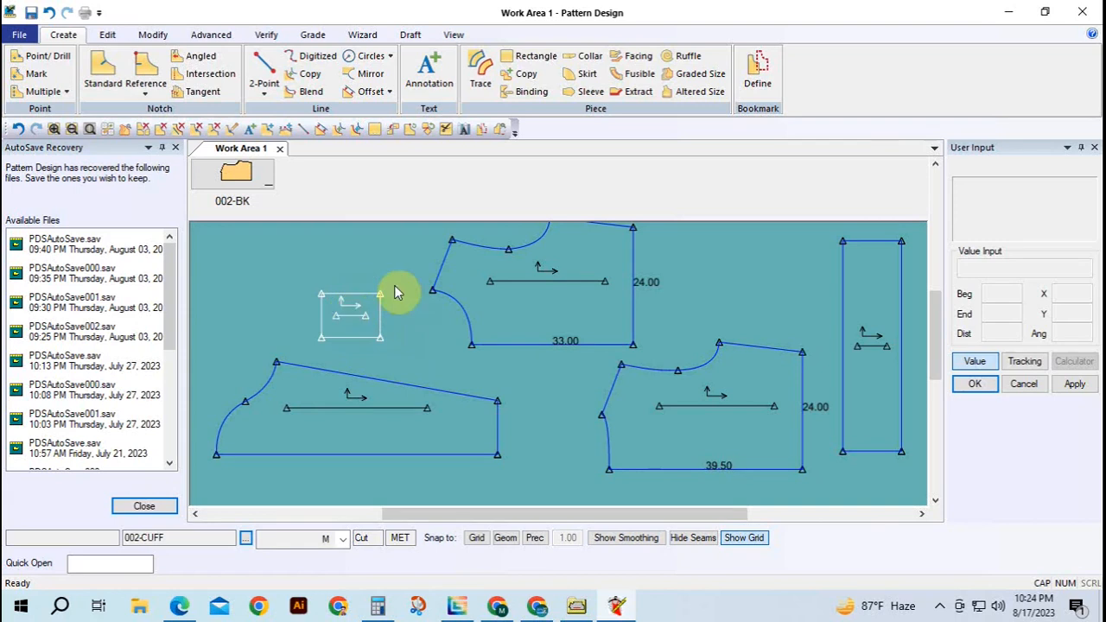
left_click(415, 343)
Save all five pattern pieces in the work area and end the Save command
key("ctrl+s")
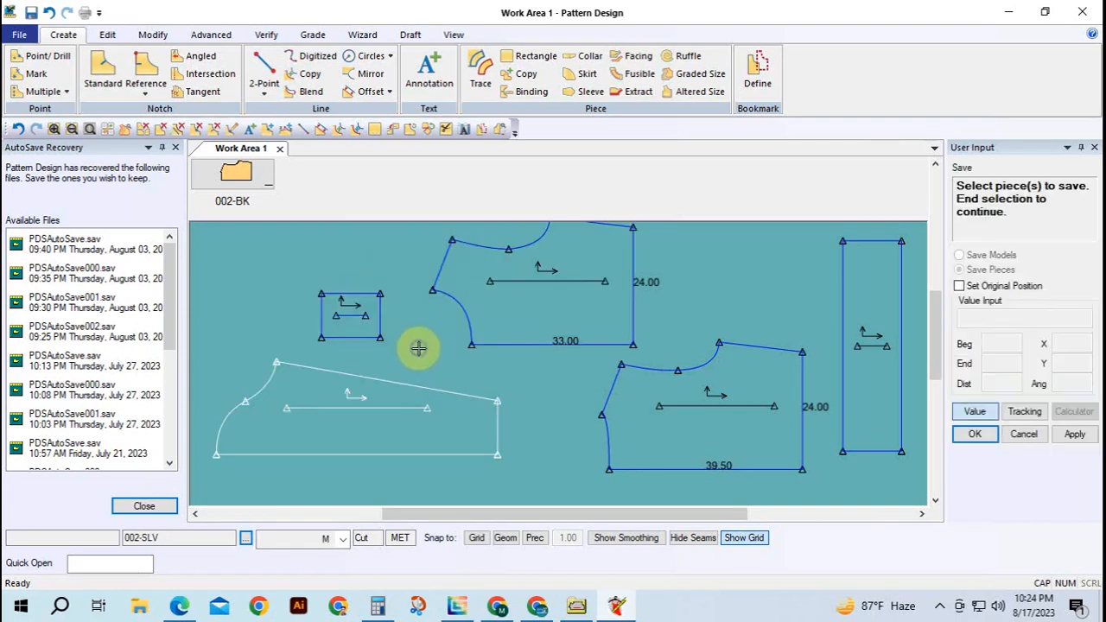
right_click(420, 346)
left_click(423, 391)
right_click(429, 342)
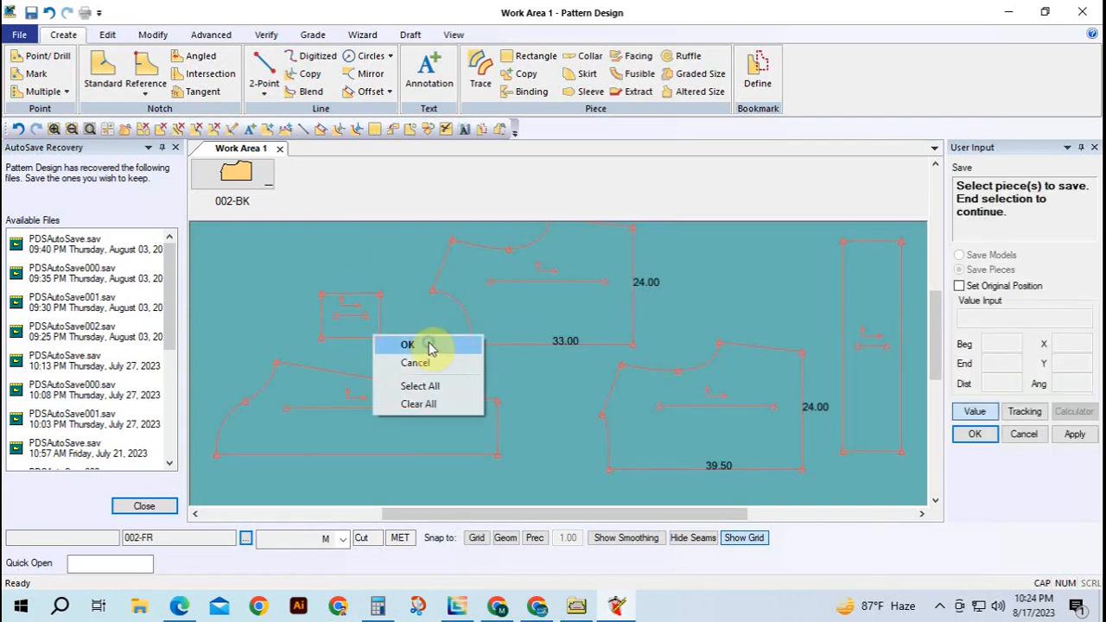
left_click(428, 347)
right_click(429, 342)
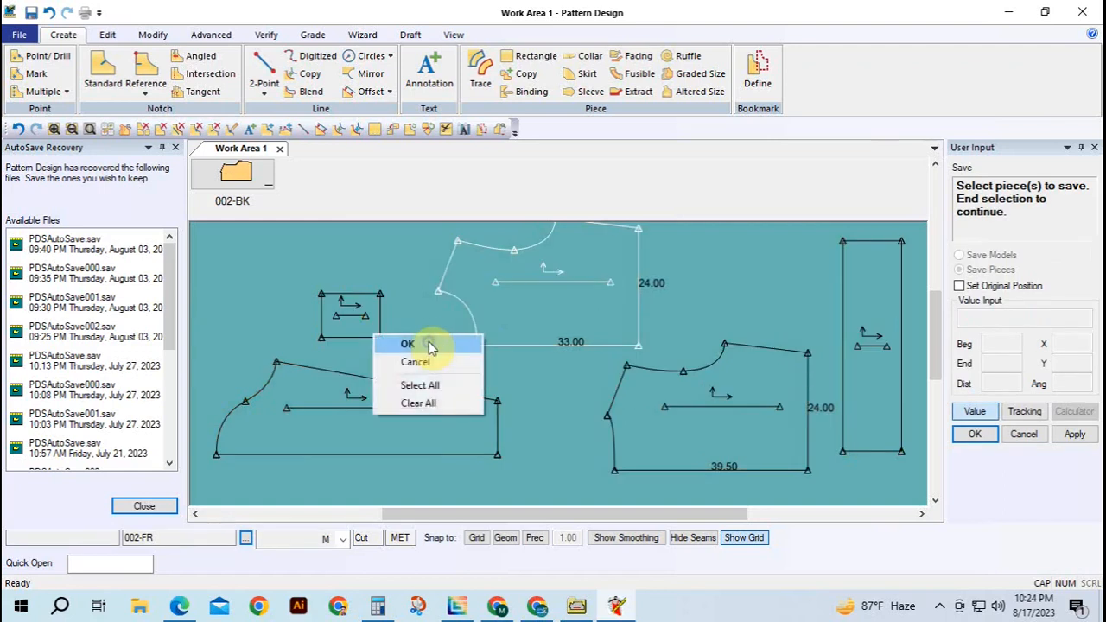
left_click(432, 345)
Move the back piece away from the bottom rib and bring the front piece fully into the work area
left_click_drag(696, 396, 679, 402)
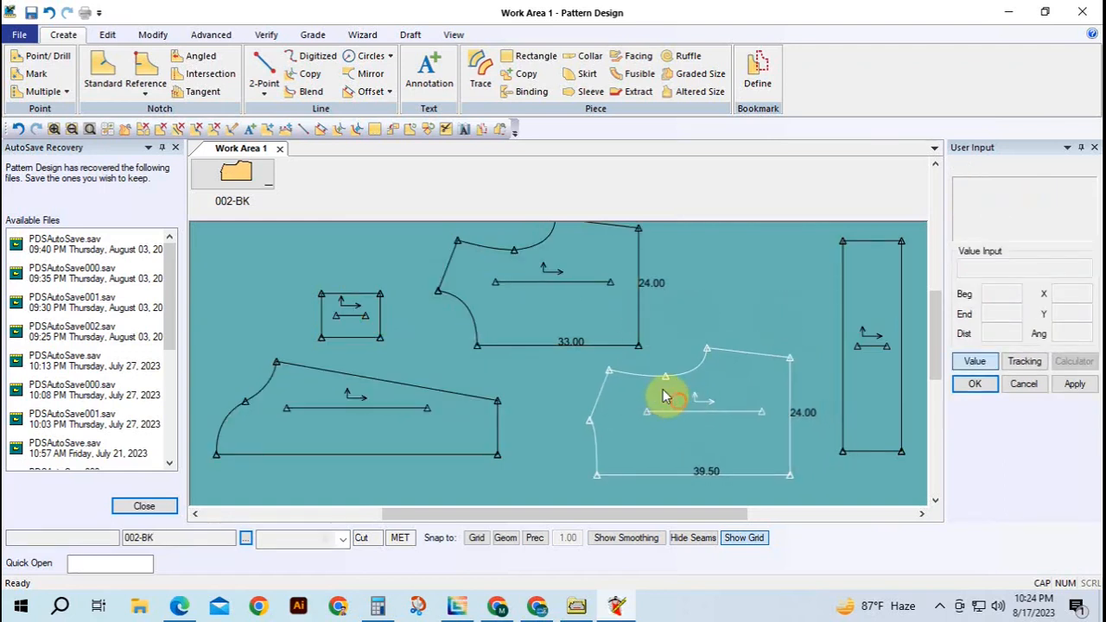
left_click_drag(583, 314, 551, 325)
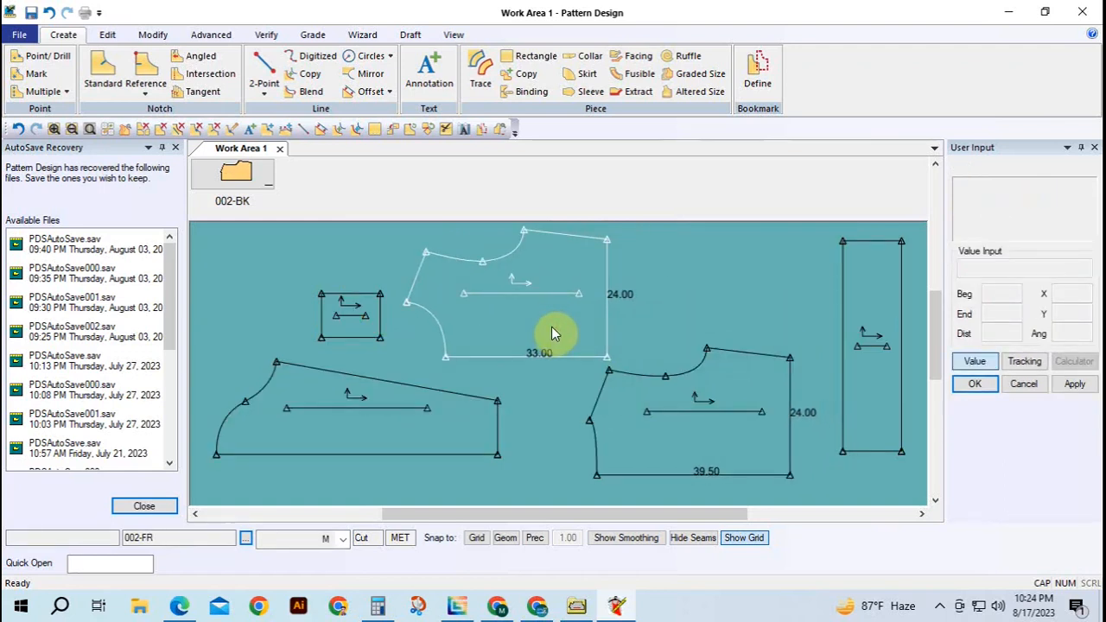